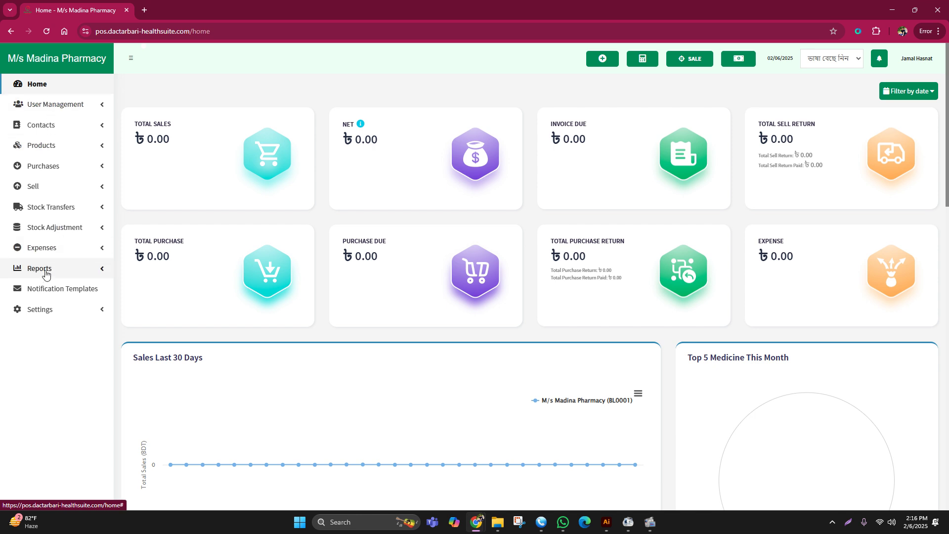
# - Open the product list and browse the brand filter choices without picking one
pyautogui.click(42, 146)
pyautogui.click(52, 164)
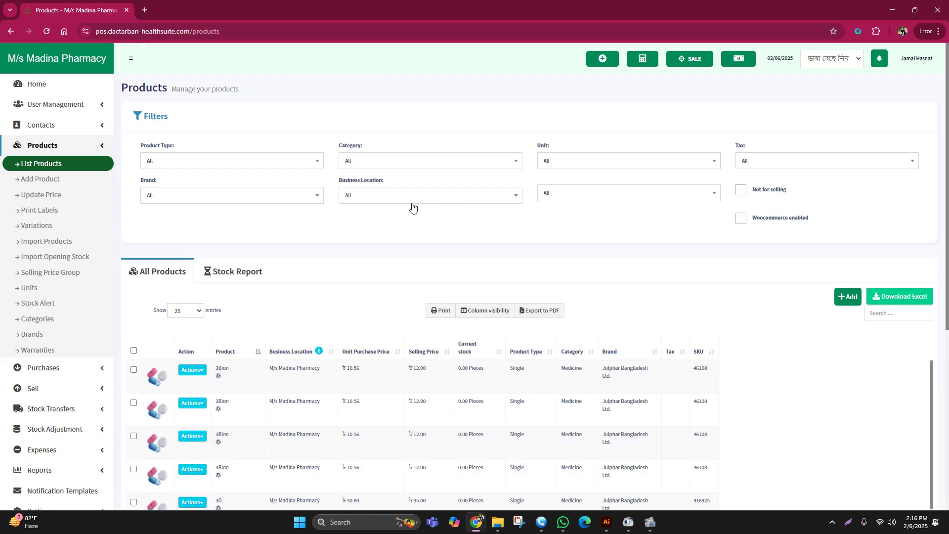
pyautogui.click(206, 196)
pyautogui.scroll(-5, 206, 279)
pyautogui.scroll(-8, 207, 283)
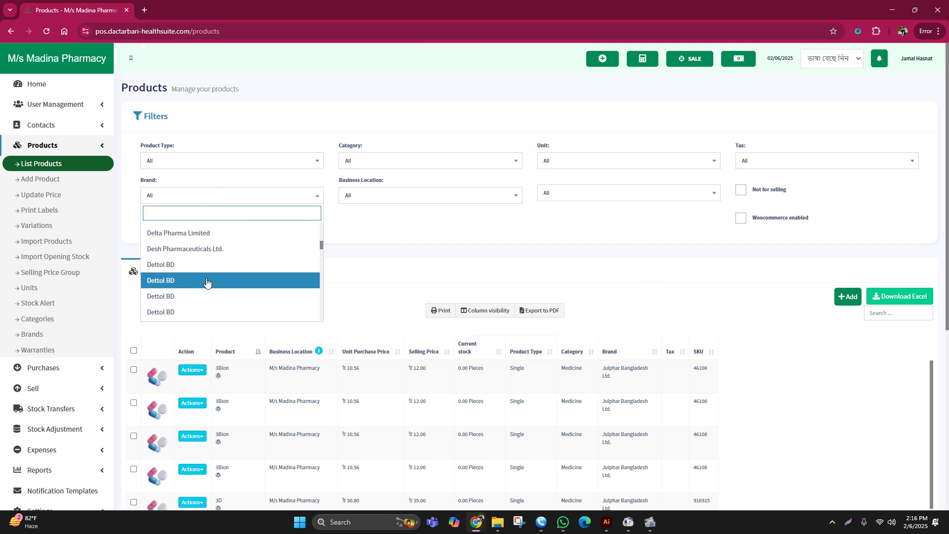
pyautogui.scroll(15, 207, 282)
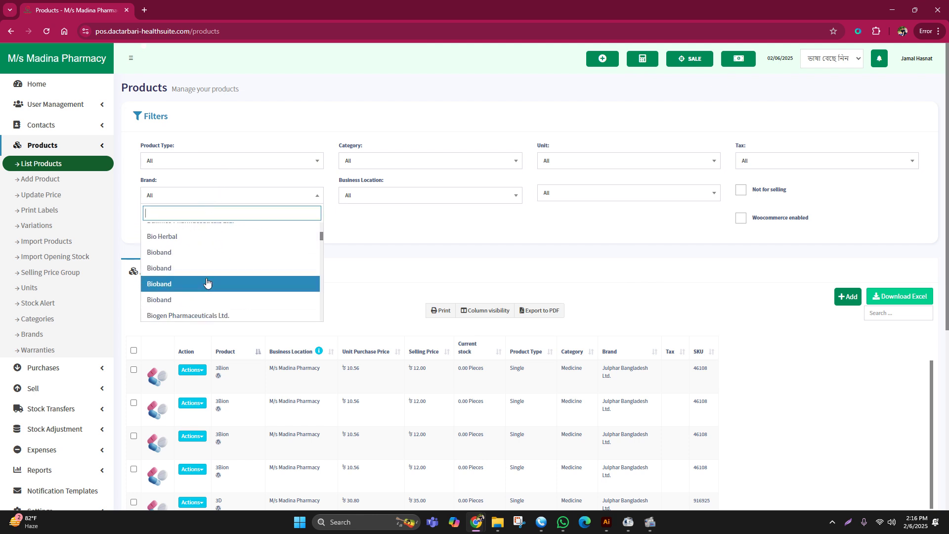
pyautogui.click(373, 238)
# - Collapse the product menu, hide the product filters panel and return to the home dashboard
pyautogui.click(61, 151)
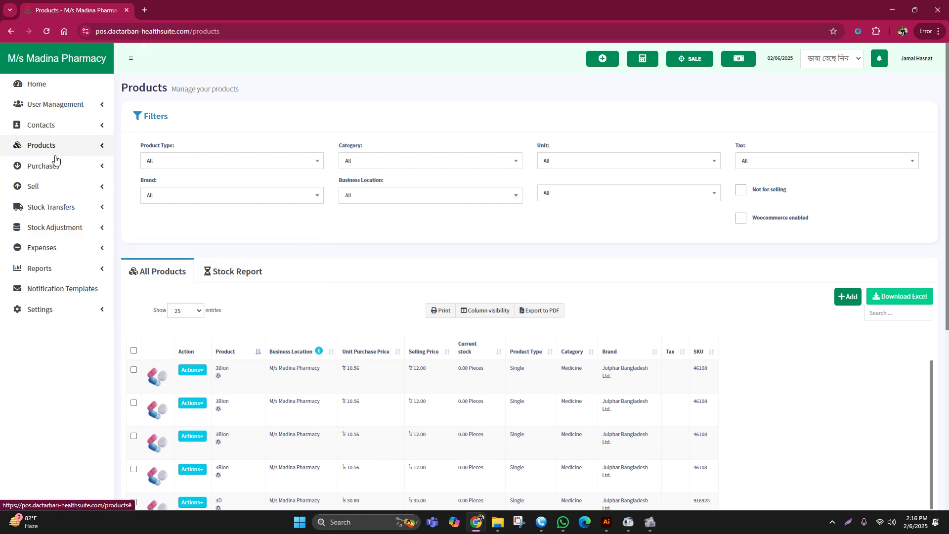
pyautogui.click(53, 164)
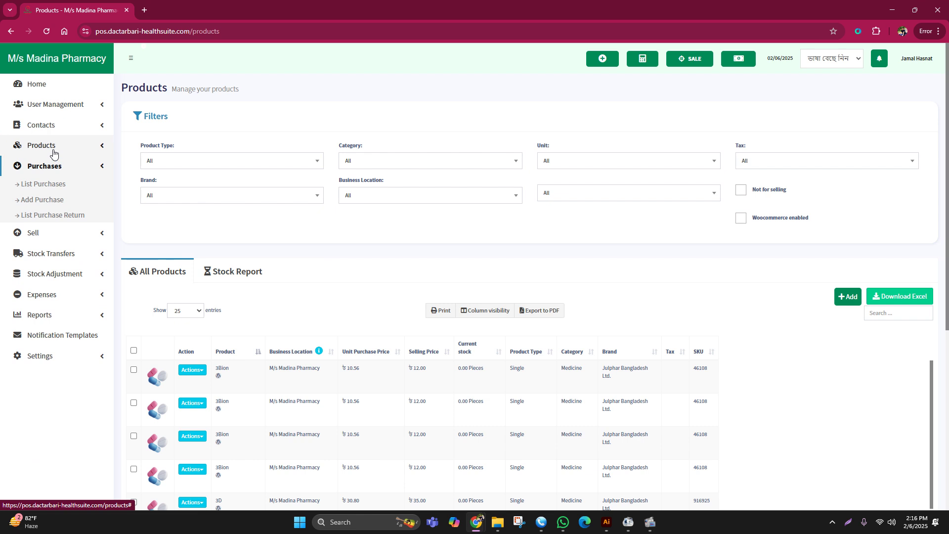
pyautogui.click(261, 121)
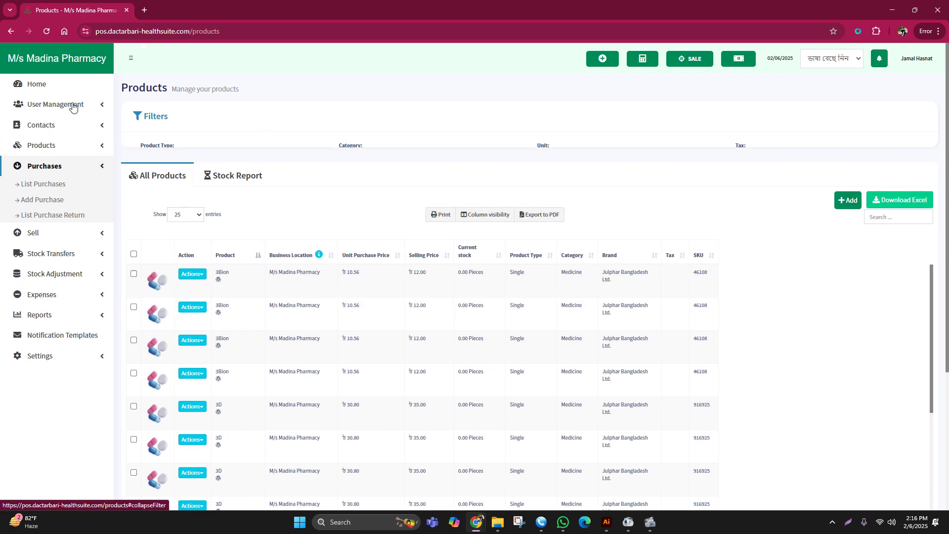
pyautogui.click(36, 84)
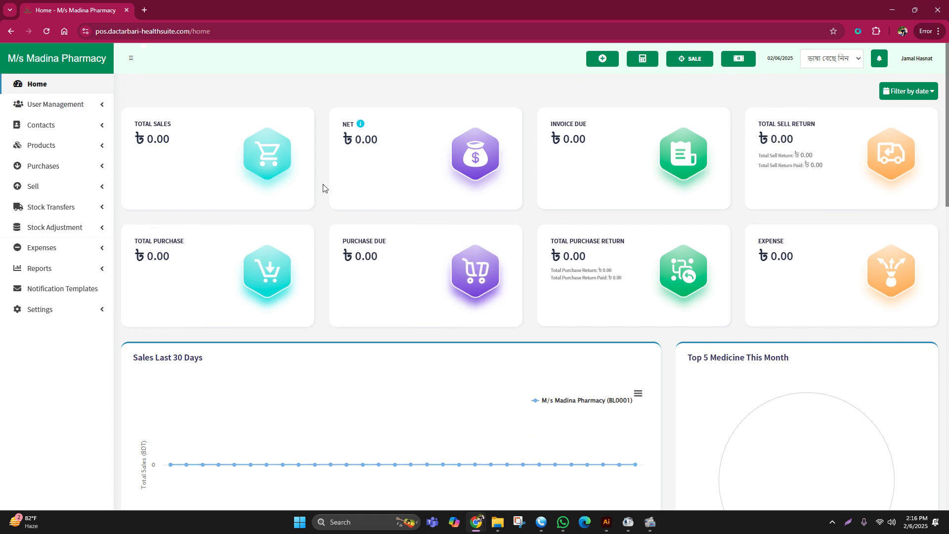
# - Expand and collapse User Management, then expand the Reports submenu
pyautogui.click(55, 107)
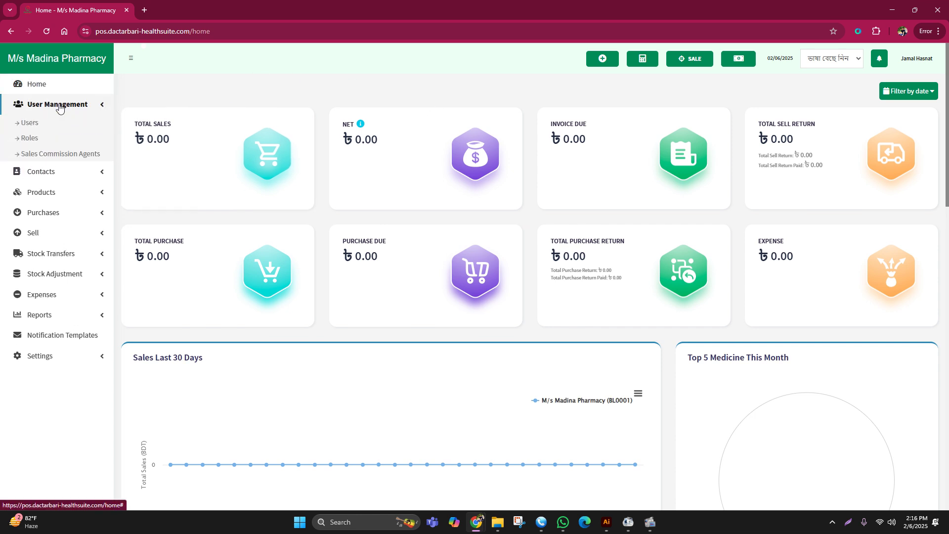
pyautogui.click(60, 109)
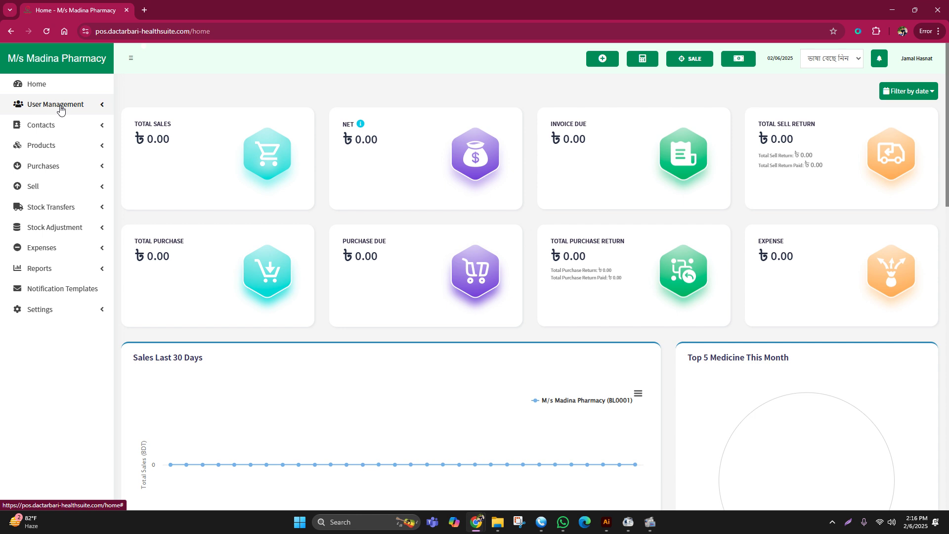
pyautogui.click(42, 268)
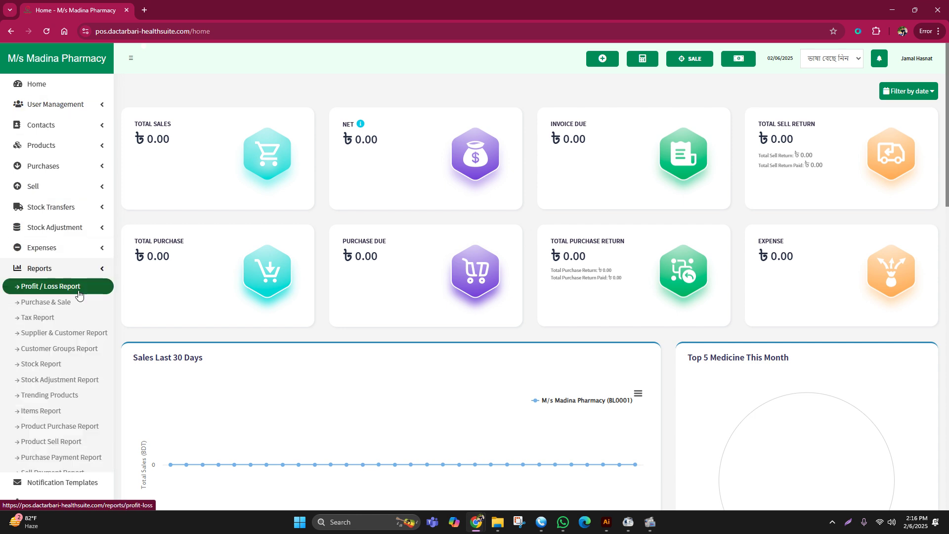
# - Open the Profit / Loss Report and scroll through its figures
pyautogui.click(54, 288)
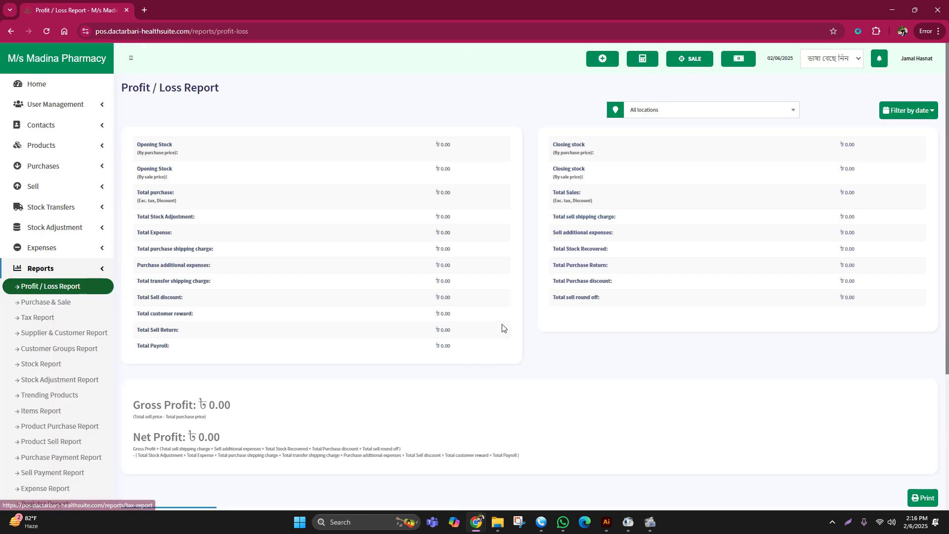
pyautogui.scroll(-2, 400, 295)
pyautogui.moveTo(137, 339); pyautogui.dragTo(292, 329)
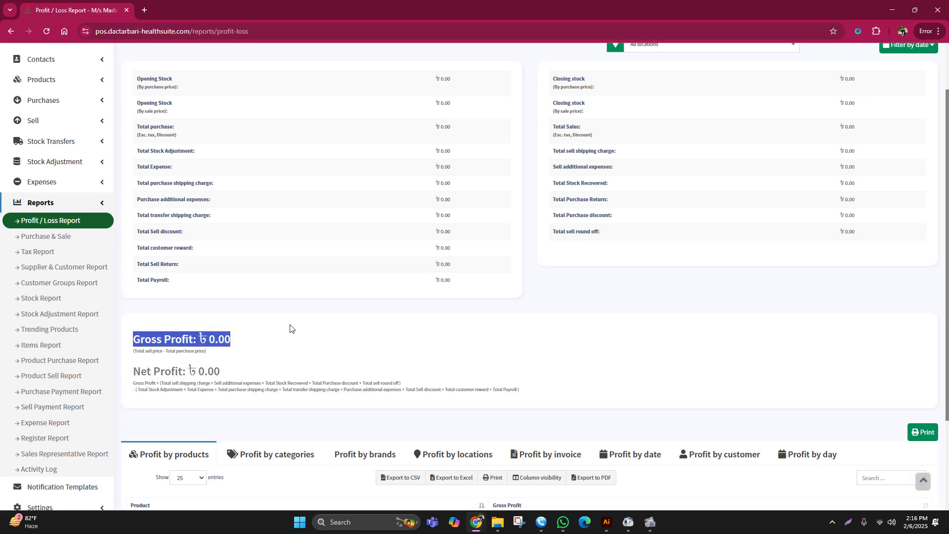
pyautogui.scroll(-4, 602, 303)
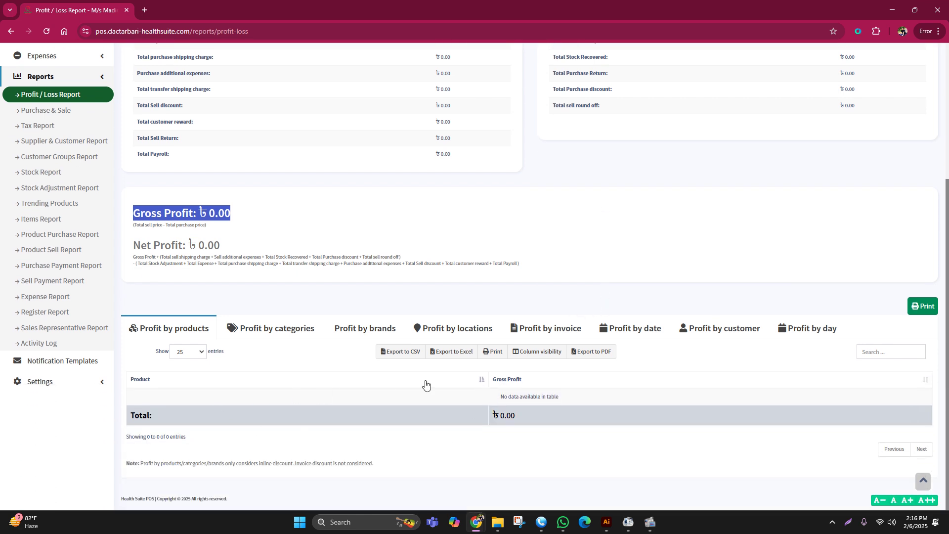
pyautogui.scroll(4, 544, 351)
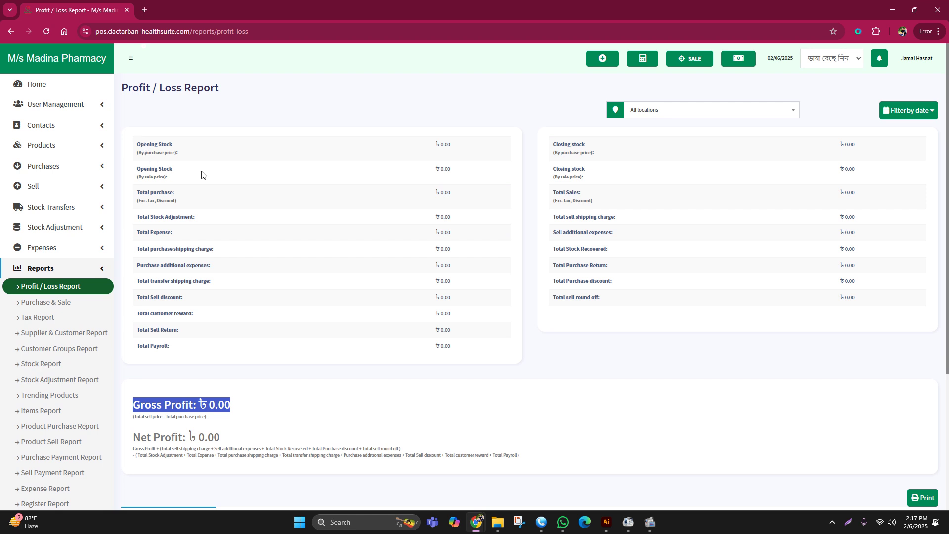
pyautogui.scroll(-3, 200, 172)
pyautogui.scroll(-2, 203, 172)
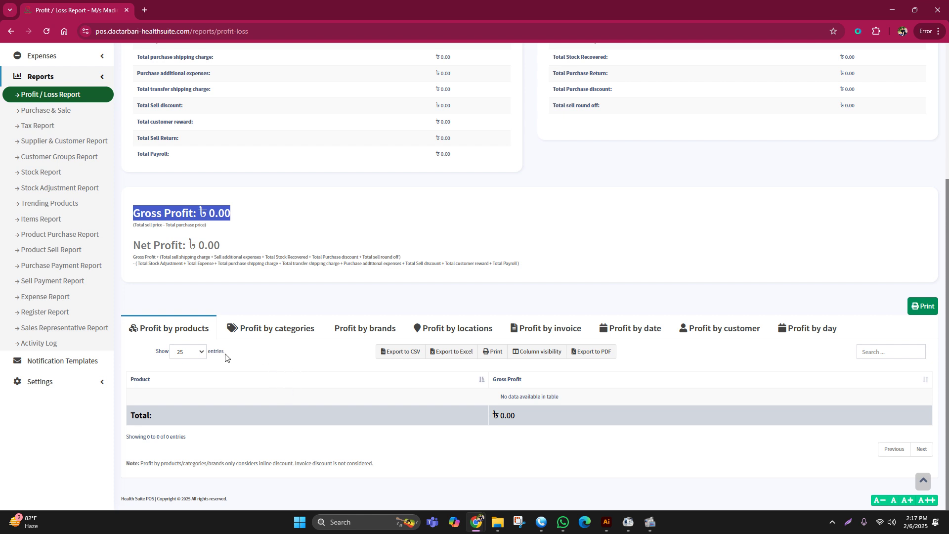
# - Switch between the Profit by categories, brands and products tabs
pyautogui.click(290, 332)
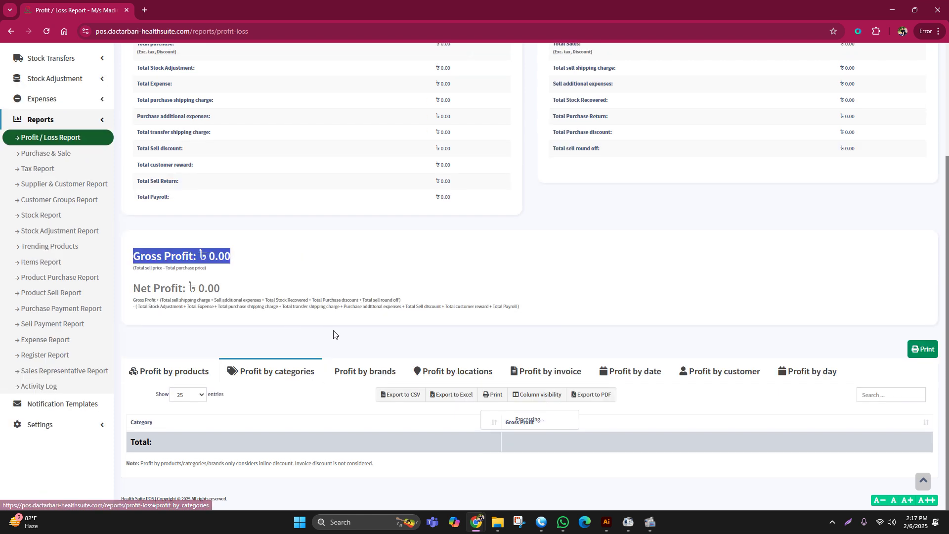
pyautogui.click(372, 370)
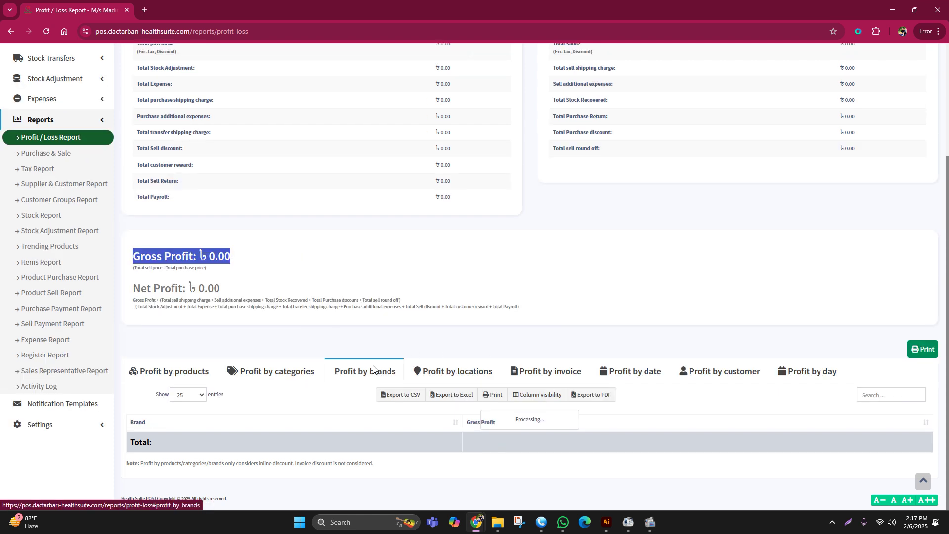
pyautogui.click(187, 372)
pyautogui.scroll(-1, 547, 328)
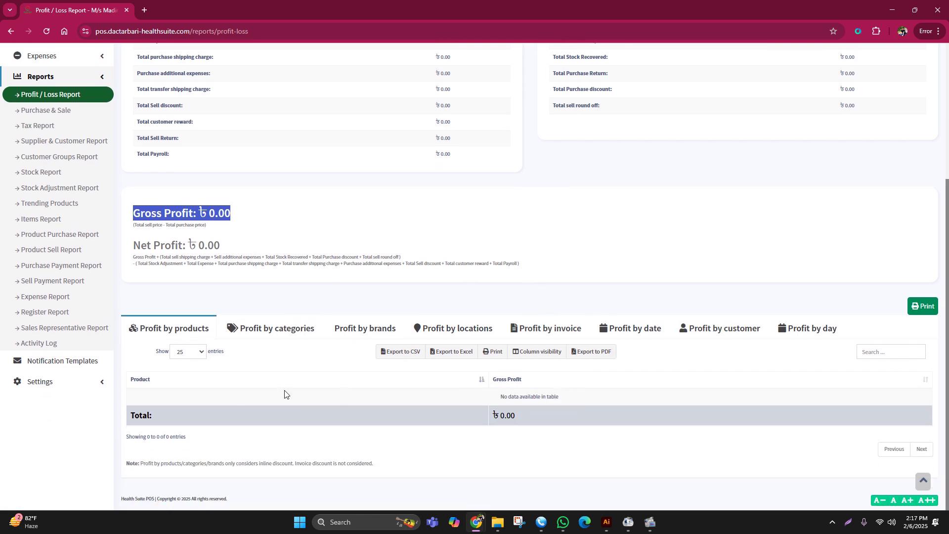
pyautogui.scroll(3, 285, 394)
# - Highlight the Gross Profit and Net Profit figures of ৳ 0.00
pyautogui.click(360, 322)
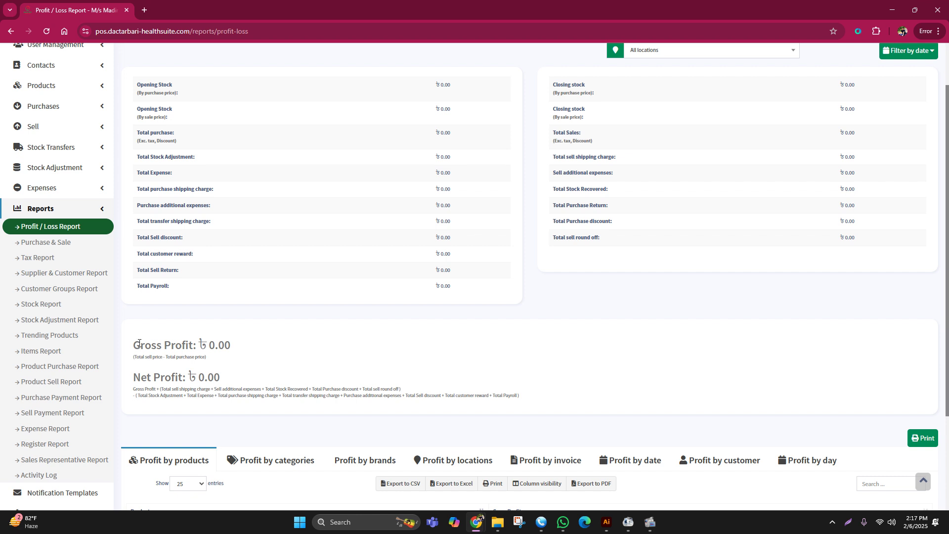
pyautogui.moveTo(134, 345); pyautogui.dragTo(250, 345)
pyautogui.click(353, 344)
pyautogui.moveTo(134, 378); pyautogui.dragTo(119, 354)
pyautogui.click(280, 364)
pyautogui.scroll(2, 315, 198)
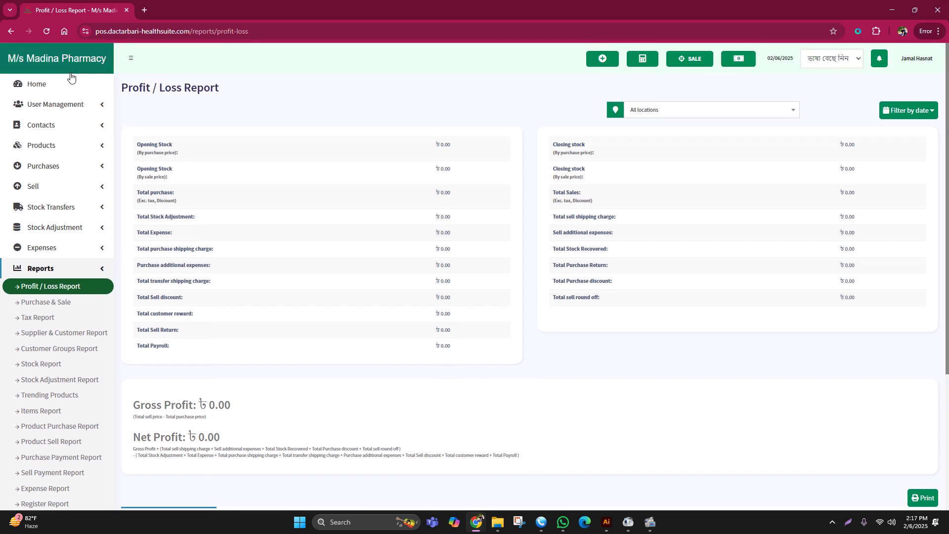
# - Expand the Purchases menu and open the Add Purchase form
pyautogui.click(61, 167)
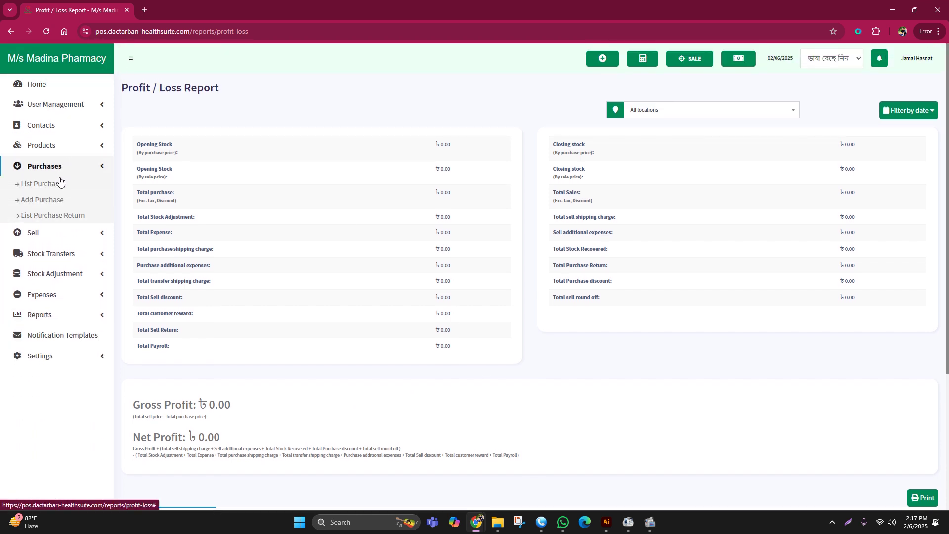
pyautogui.click(51, 167)
pyautogui.click(51, 167)
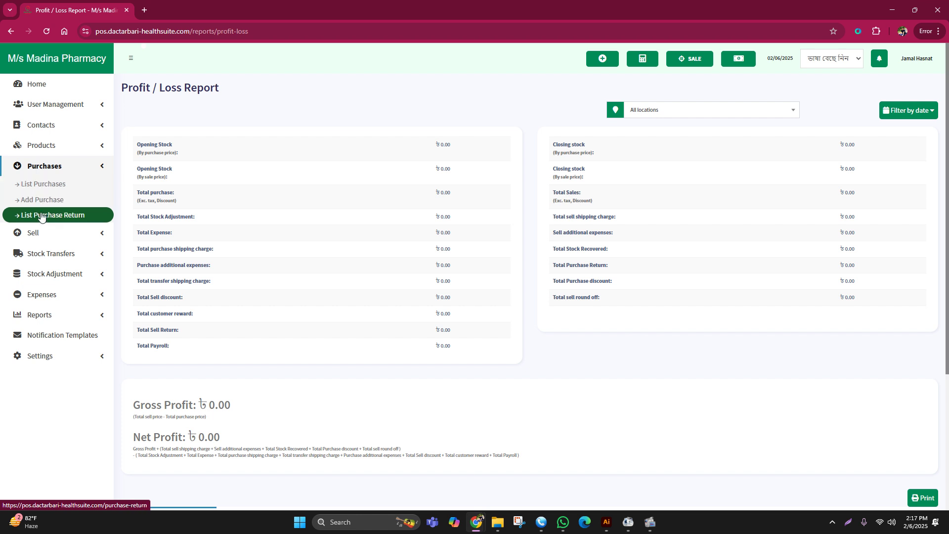
pyautogui.click(40, 204)
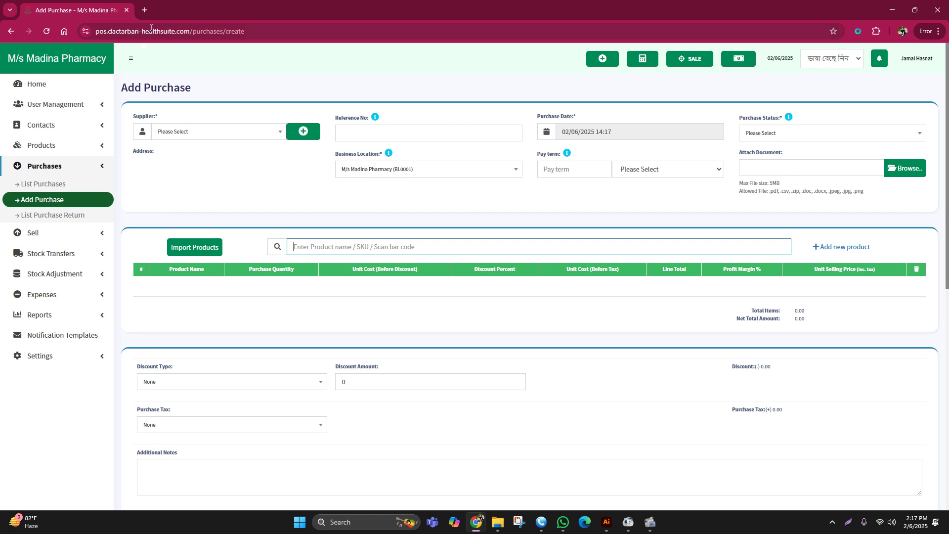
# - Search the supplier list for 'health' and select the search word
pyautogui.click(197, 131)
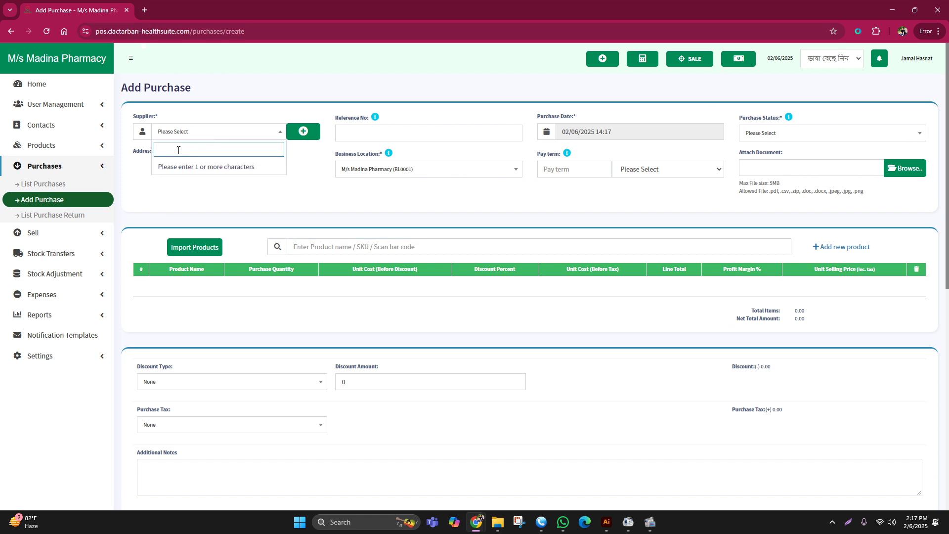
pyautogui.write('hea')
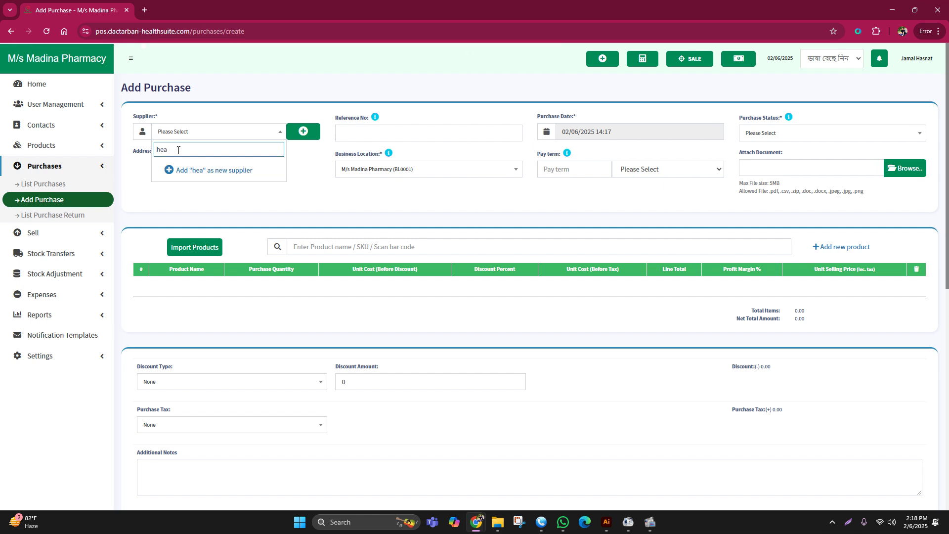
pyautogui.write('lth')
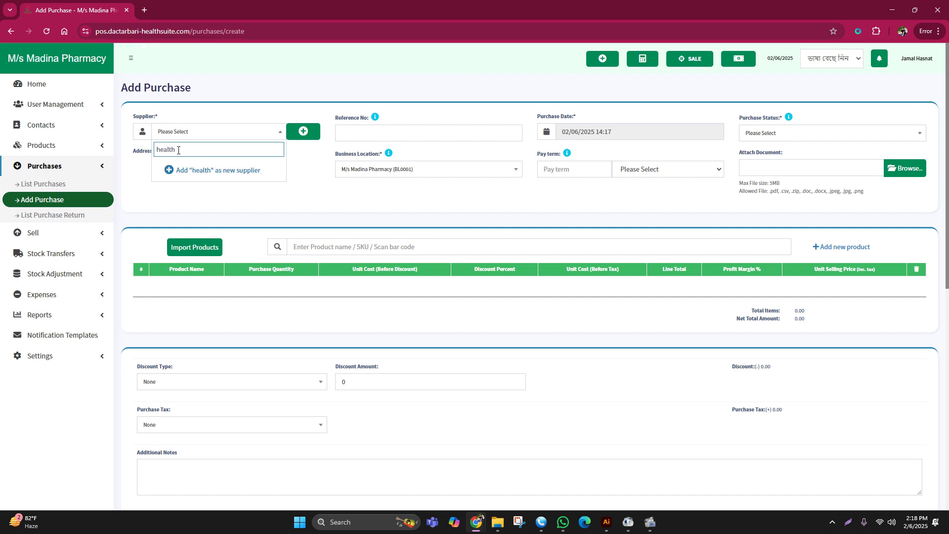
pyautogui.moveTo(177, 150); pyautogui.dragTo(154, 150)
# - Open google.com in a new tab and search for the pasted word 'health'
pyautogui.click(144, 10)
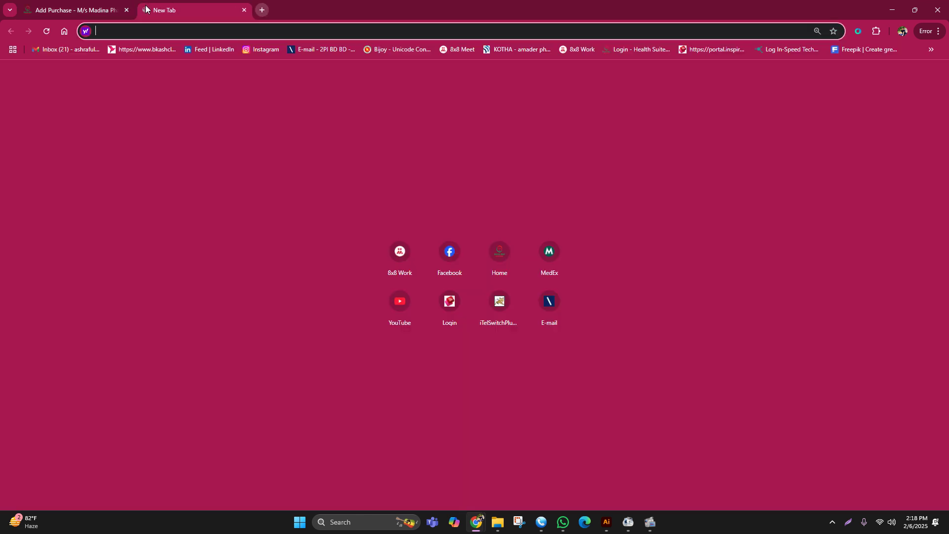
pyautogui.write('google.com')
pyautogui.press('Return')
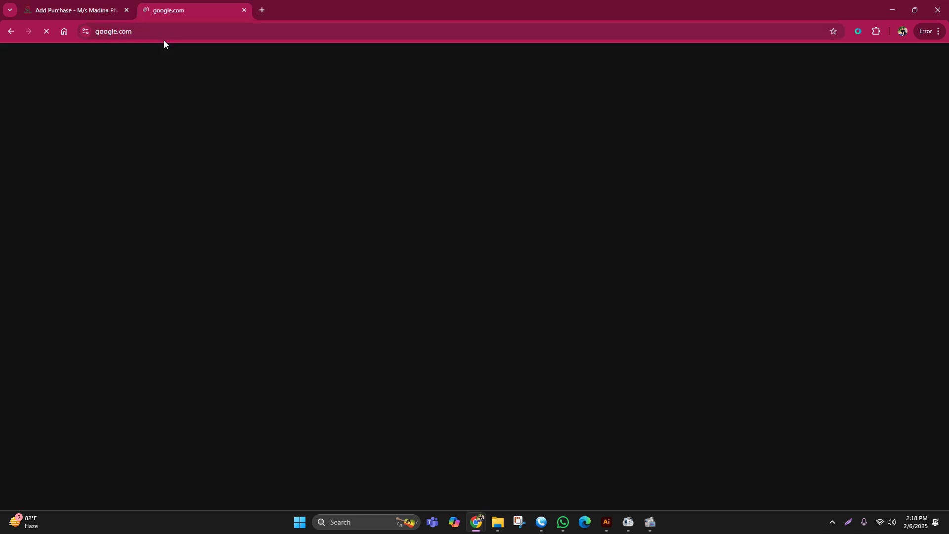
pyautogui.click(371, 231)
pyautogui.write('health')
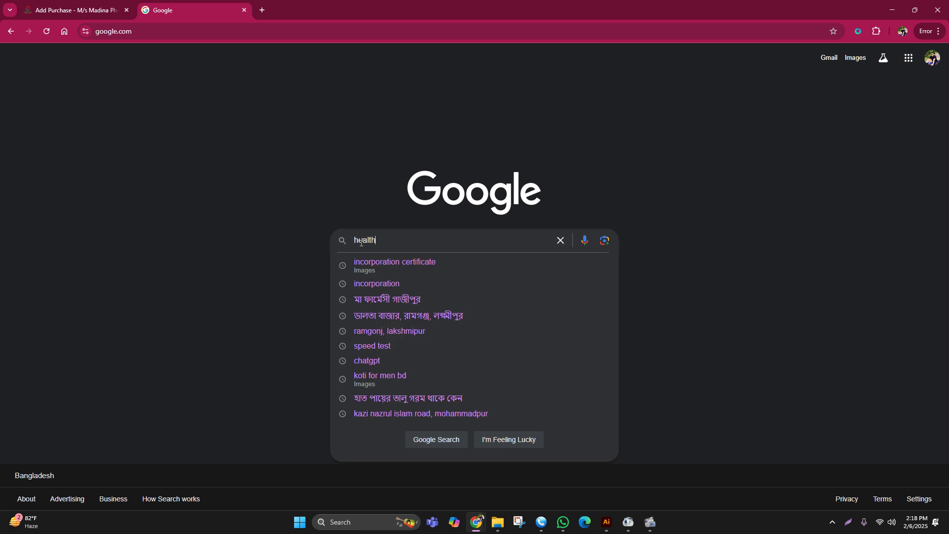
pyautogui.press('Return')
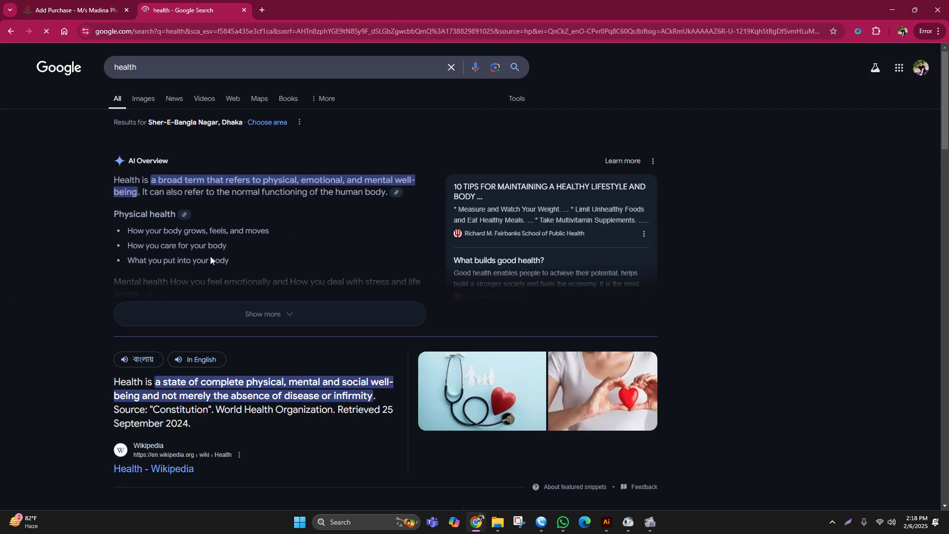
# - Search for 'healthcare pharmaceuticals', copy the query and add it as a new supplier
pyautogui.click(129, 64)
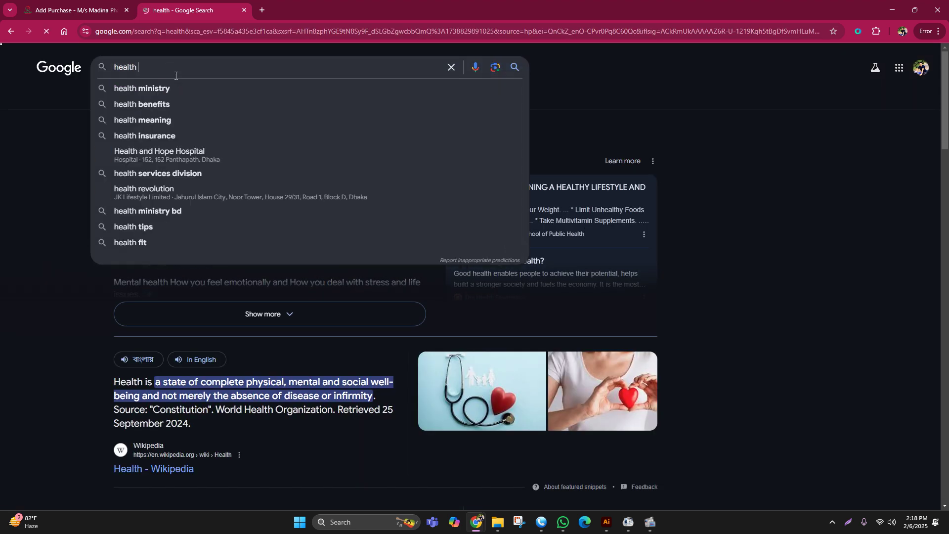
pyautogui.click(173, 88)
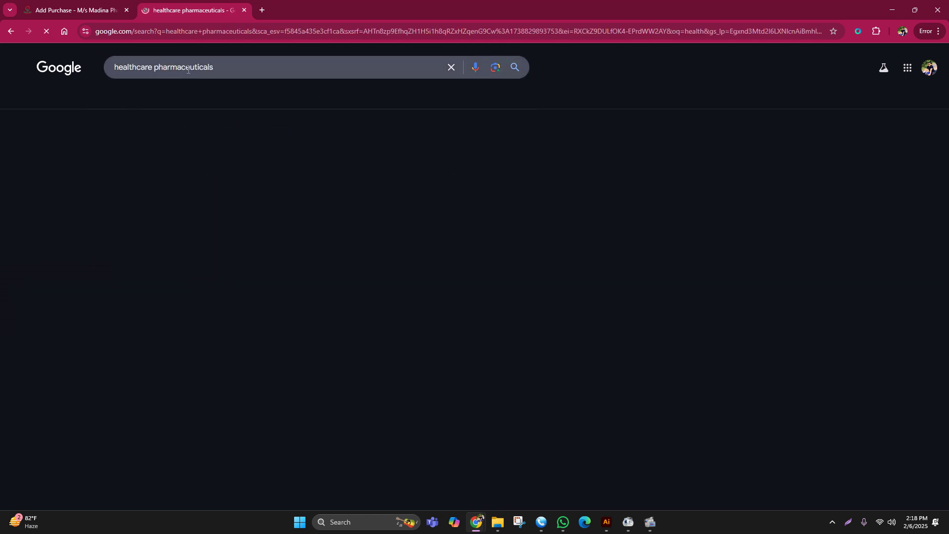
pyautogui.moveTo(218, 66); pyautogui.dragTo(119, 66)
pyautogui.hotkey('ctrl', 'c')
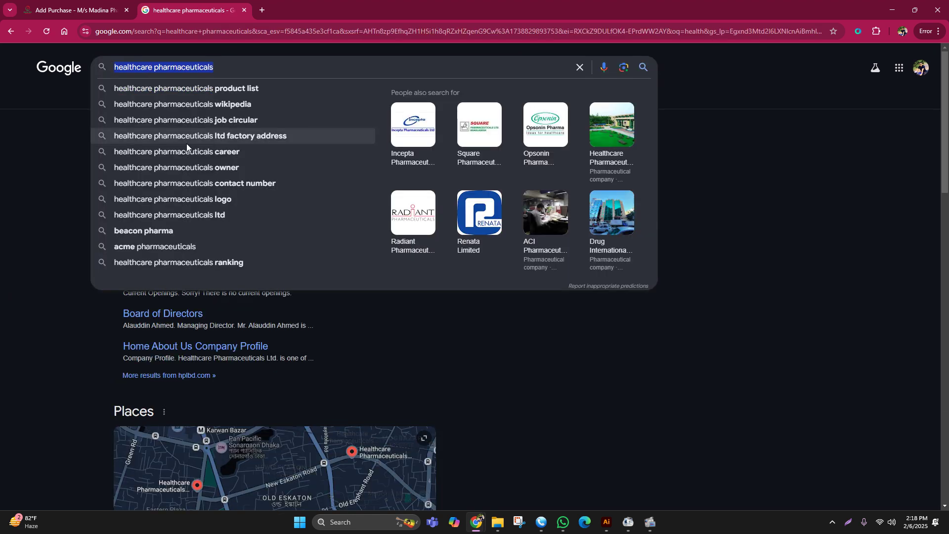
pyautogui.hotkey('ctrl', 'shift', 'Tab')
pyautogui.click(199, 171)
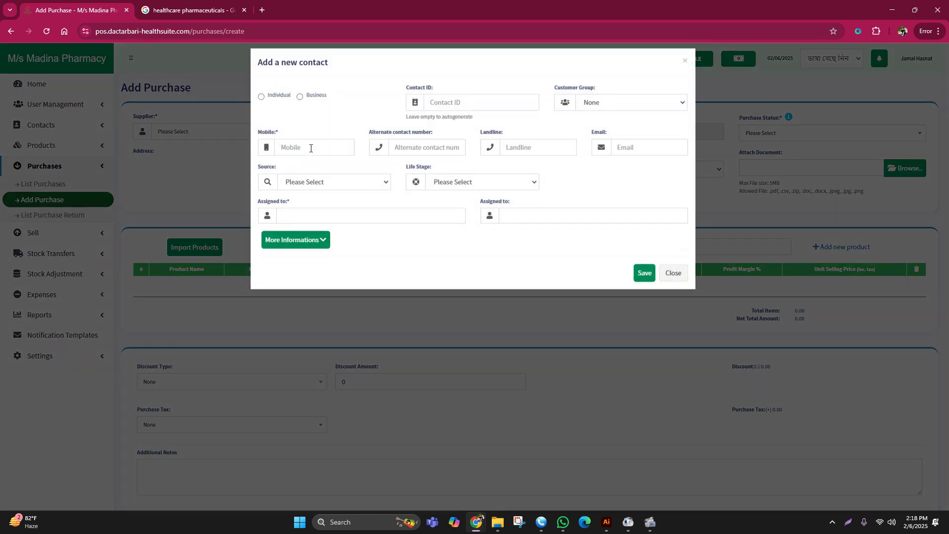
# - Save business contact 'healthcare pharmaceuticals' with the supplier's mobile number as the supplier
pyautogui.click(206, 154)
pyautogui.click(304, 131)
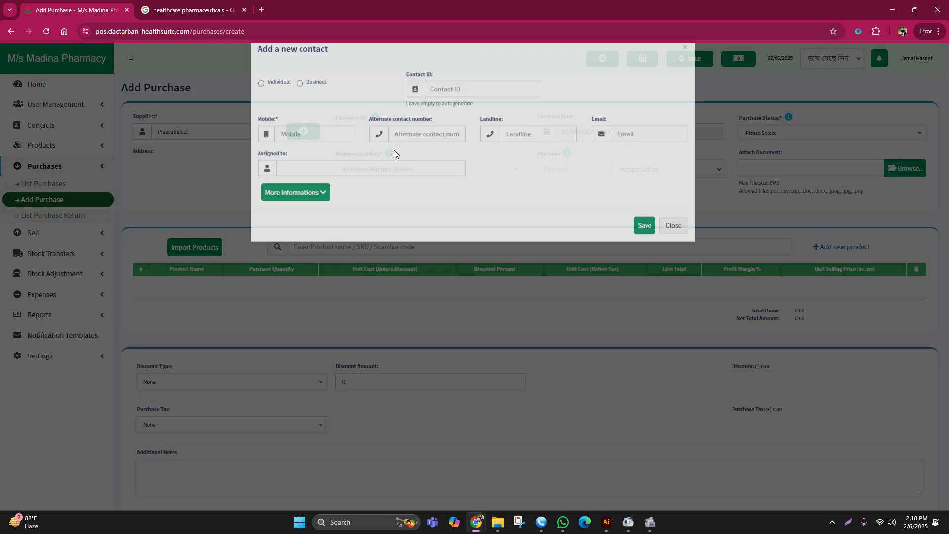
pyautogui.click(301, 108)
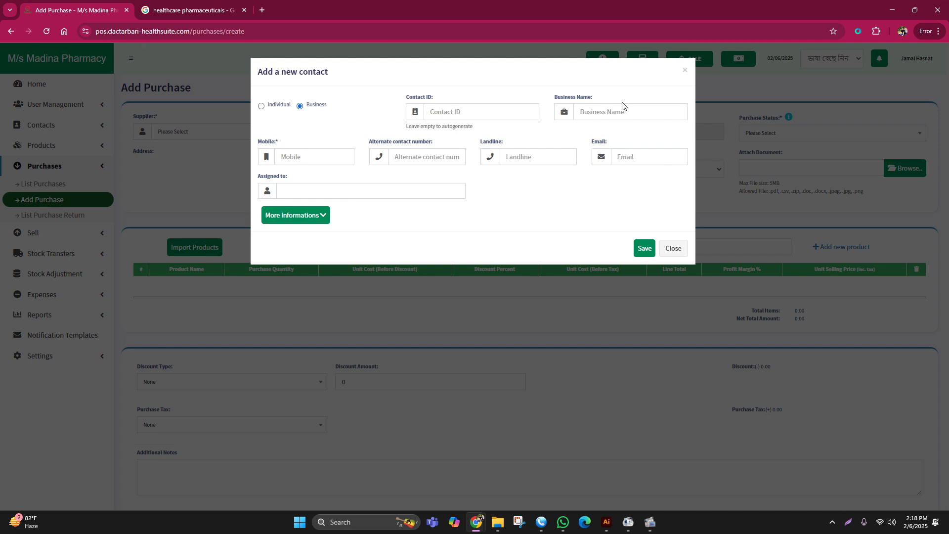
pyautogui.click(598, 111)
pyautogui.hotkey('ctrl', 'v')
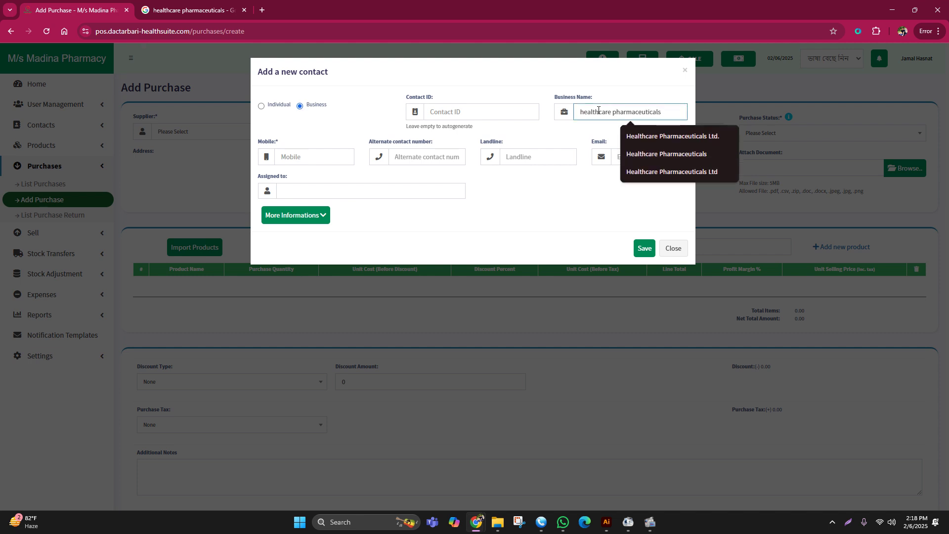
pyautogui.click(327, 155)
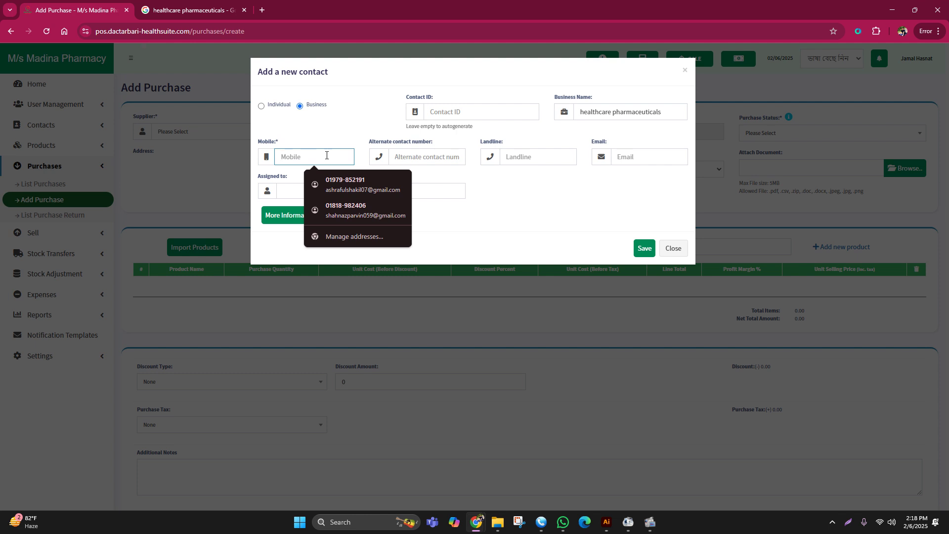
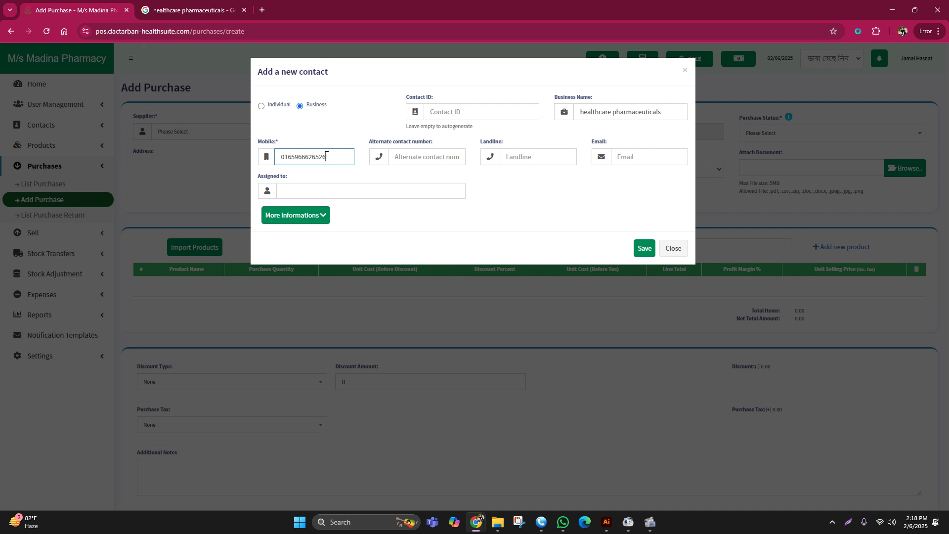
pyautogui.press('Return')
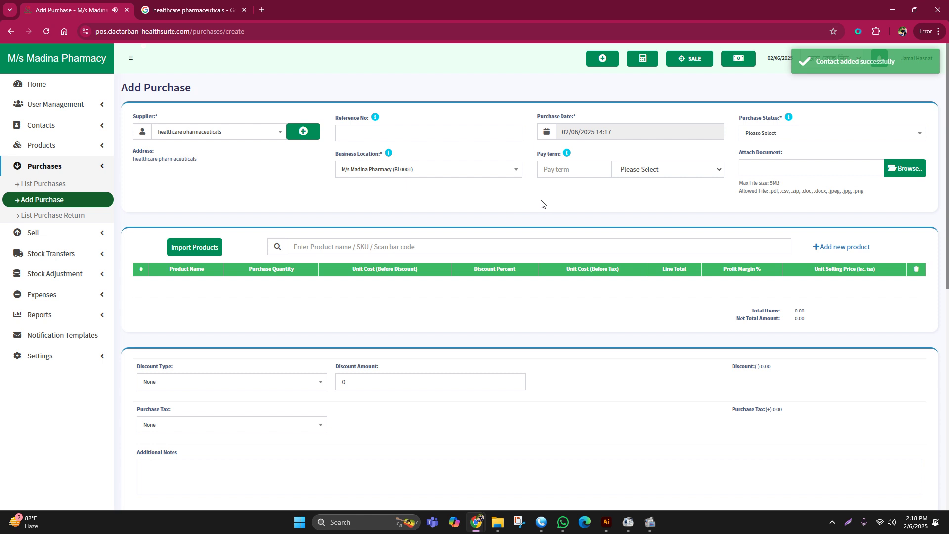
pyautogui.click(349, 135)
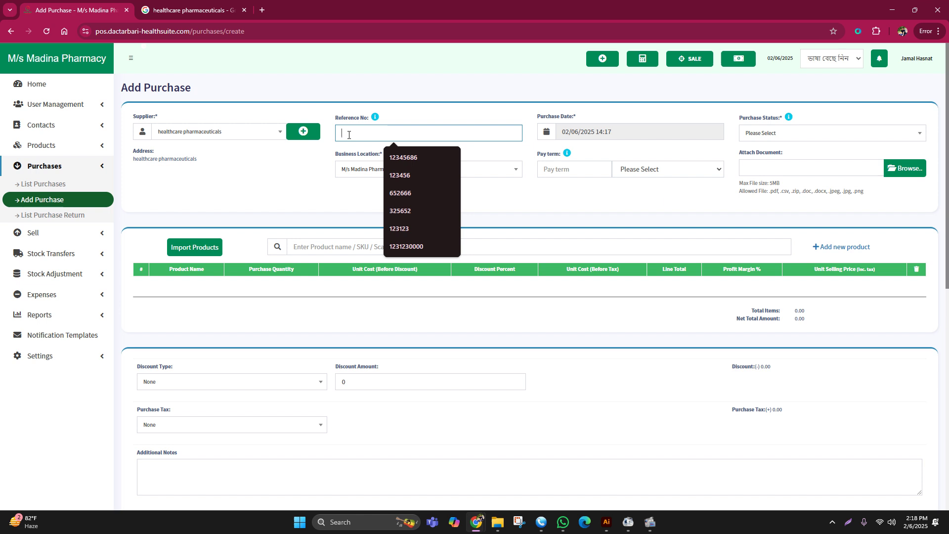
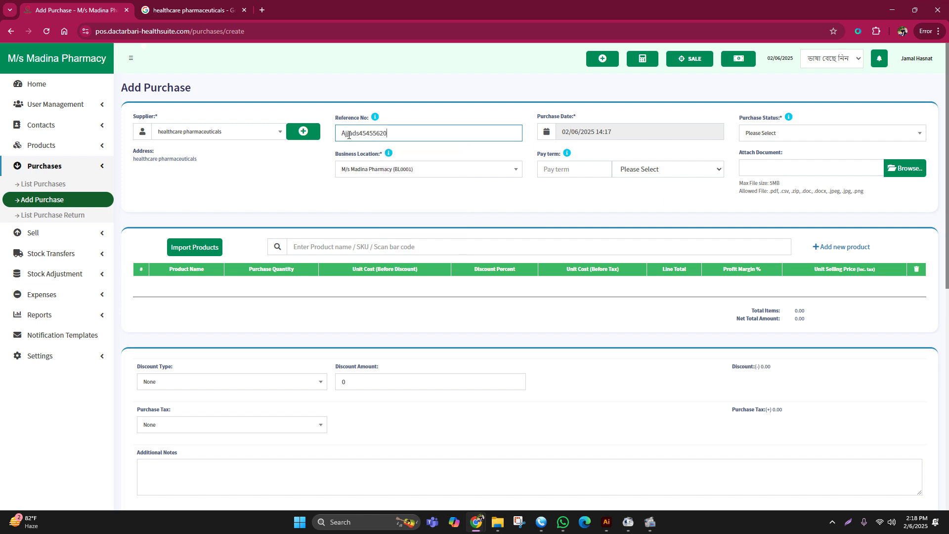
# - Enter the purchase reference number and set Purchase Status to Received
pyautogui.click(620, 211)
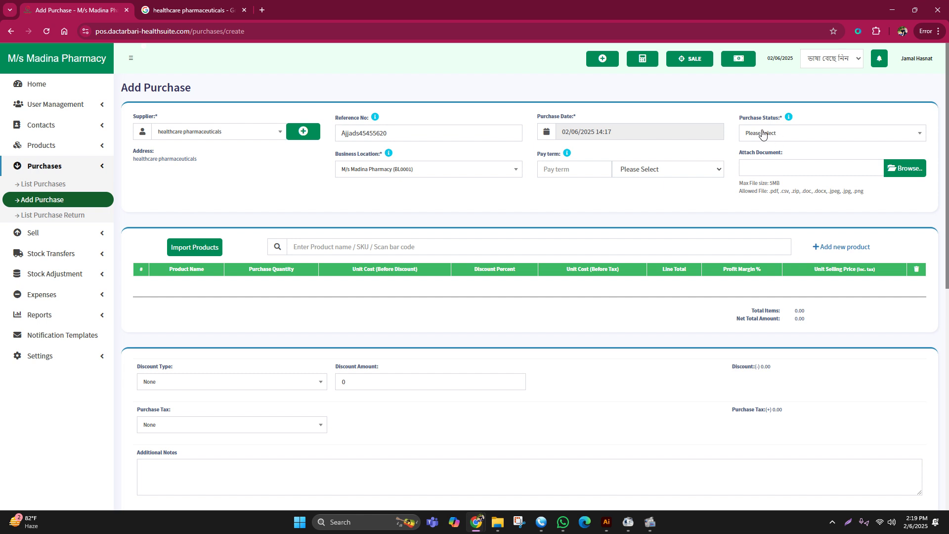
pyautogui.click(753, 133)
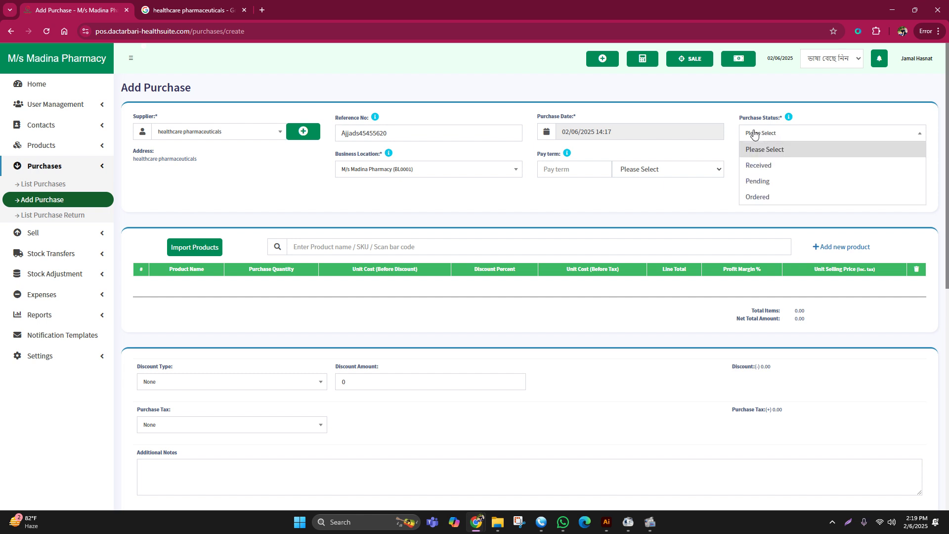
pyautogui.click(754, 169)
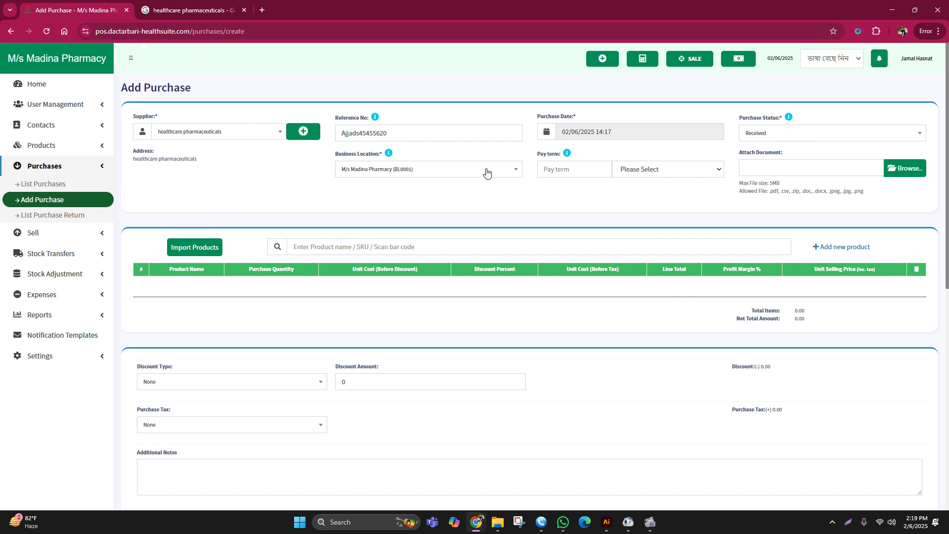
pyautogui.click(317, 245)
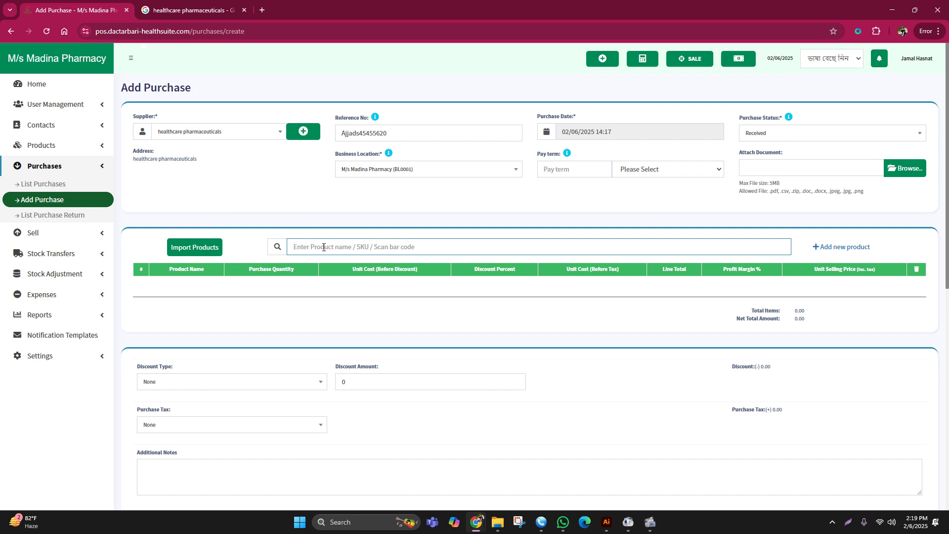
# - Search 'seclo' and add Seclo 20 Capsule, Seclo 40 Capsule and Seclo 40 Injection
pyautogui.write('ce')
pyautogui.press('BackSpace')
pyautogui.write('seclo')
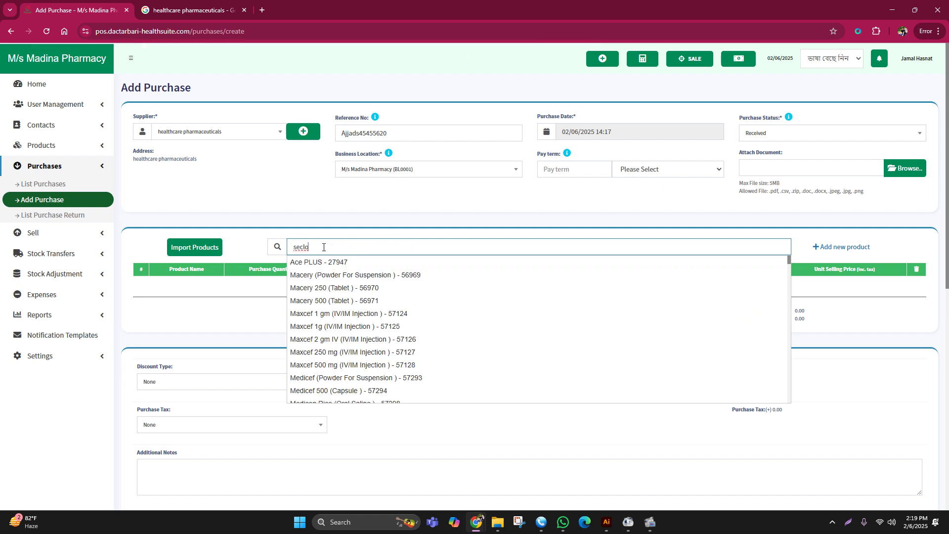
pyautogui.moveTo(312, 247); pyautogui.dragTo(292, 241)
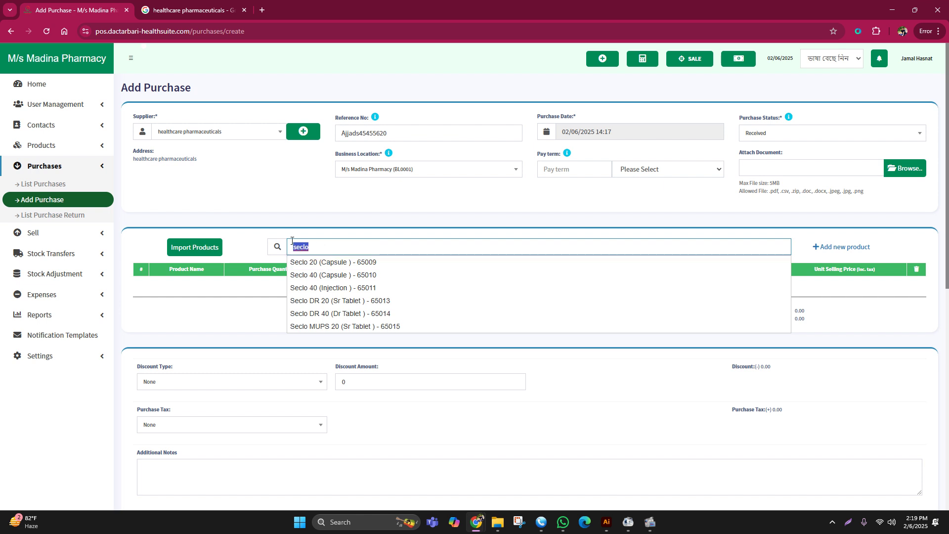
pyautogui.click(329, 267)
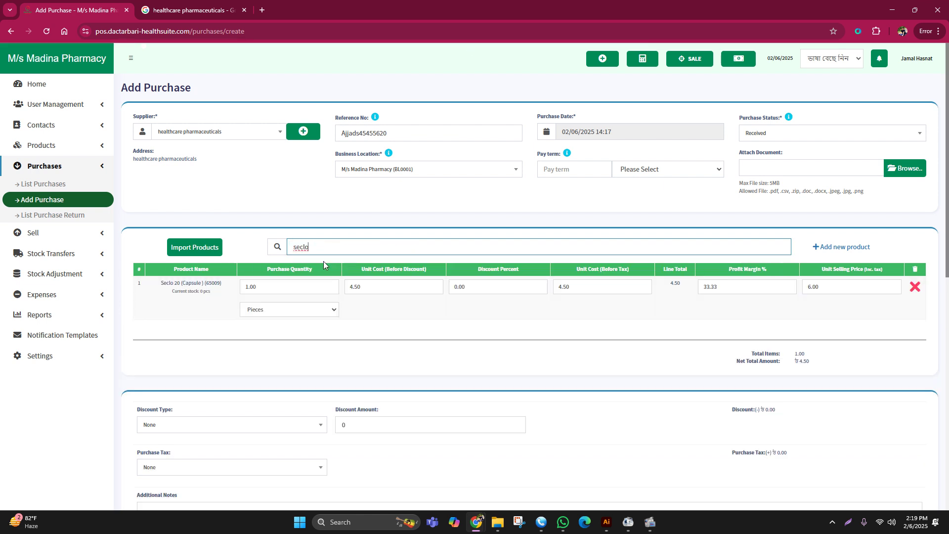
pyautogui.click(332, 273)
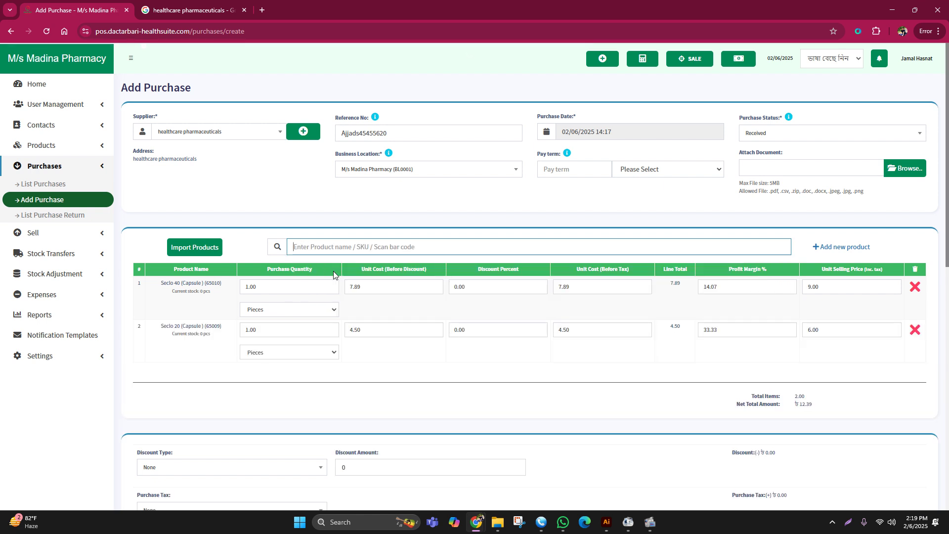
pyautogui.write('seclo')
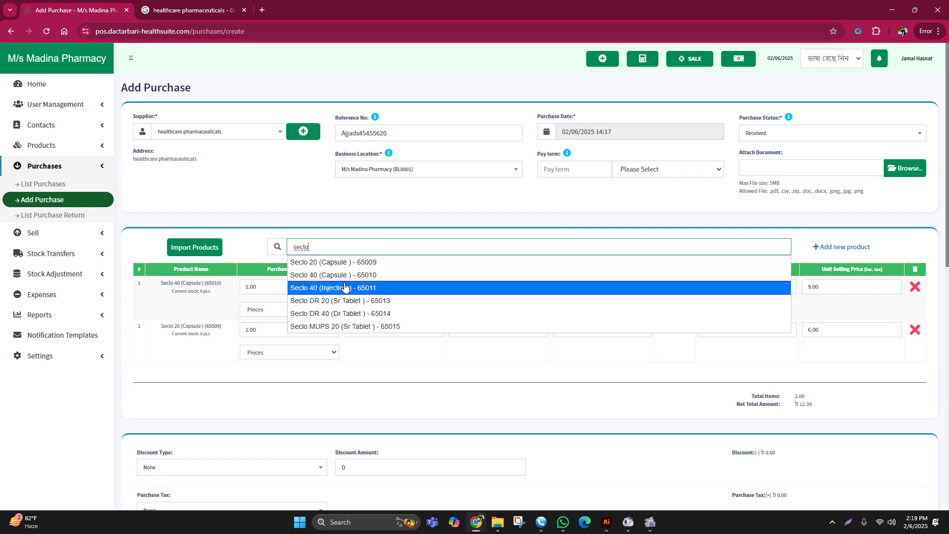
pyautogui.click(345, 288)
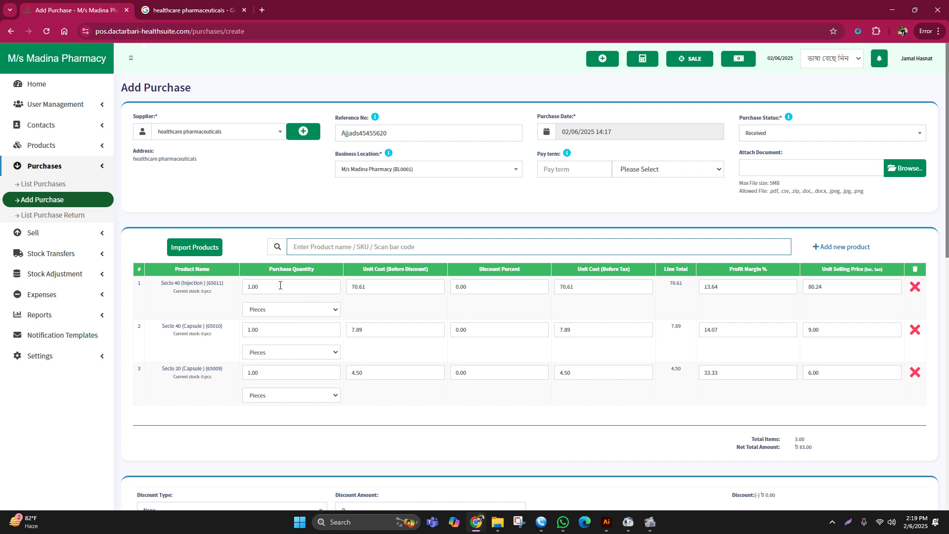
pyautogui.moveTo(277, 287); pyautogui.dragTo(236, 286)
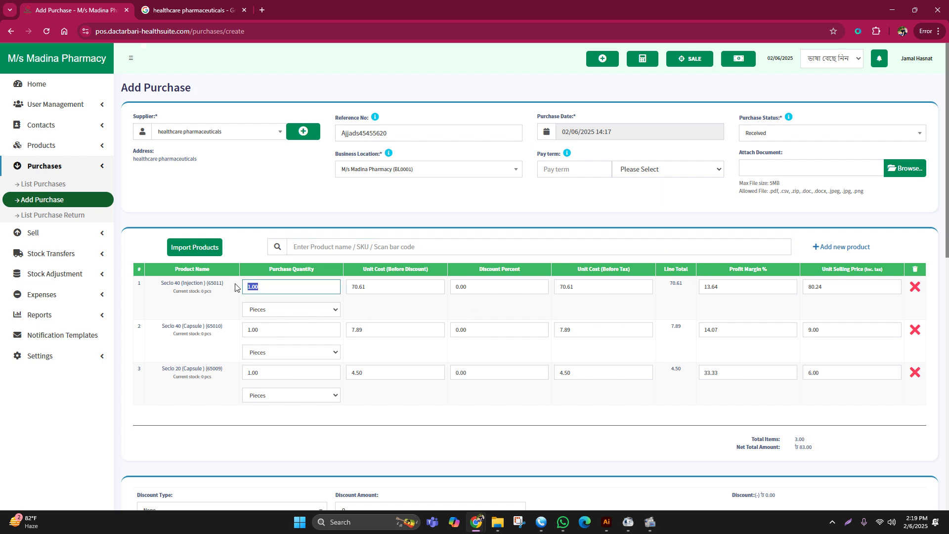
# - Set the three rows' purchase quantities to 15, 100 and 120
pyautogui.write('15')
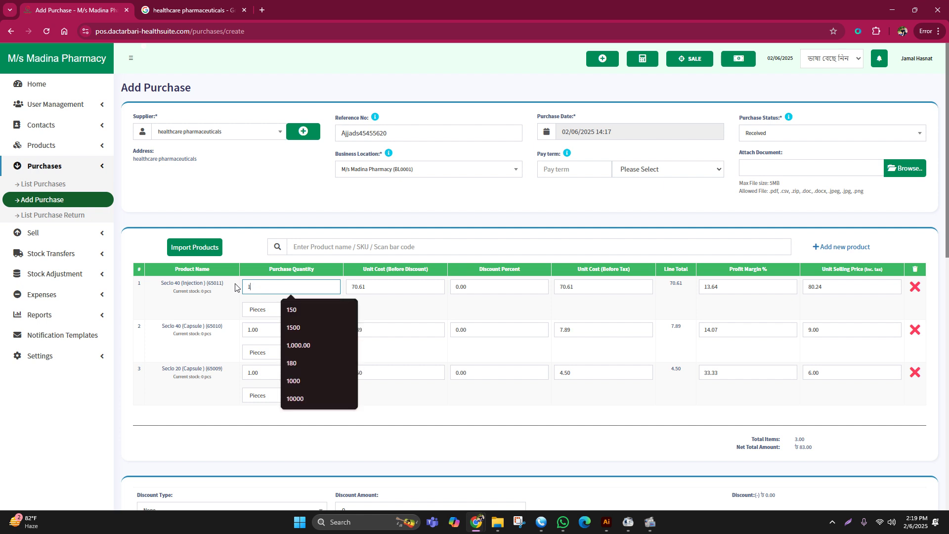
pyautogui.click(223, 303)
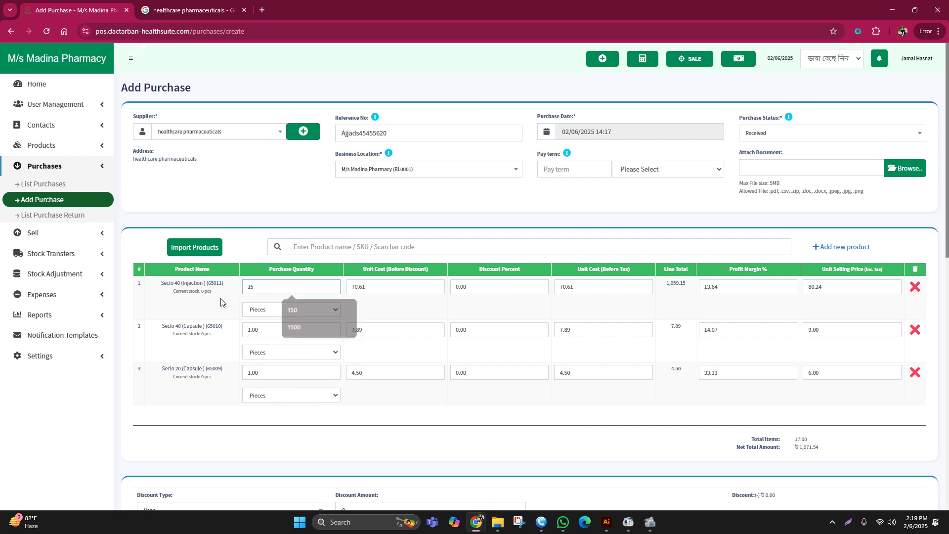
pyautogui.moveTo(255, 330); pyautogui.dragTo(235, 329)
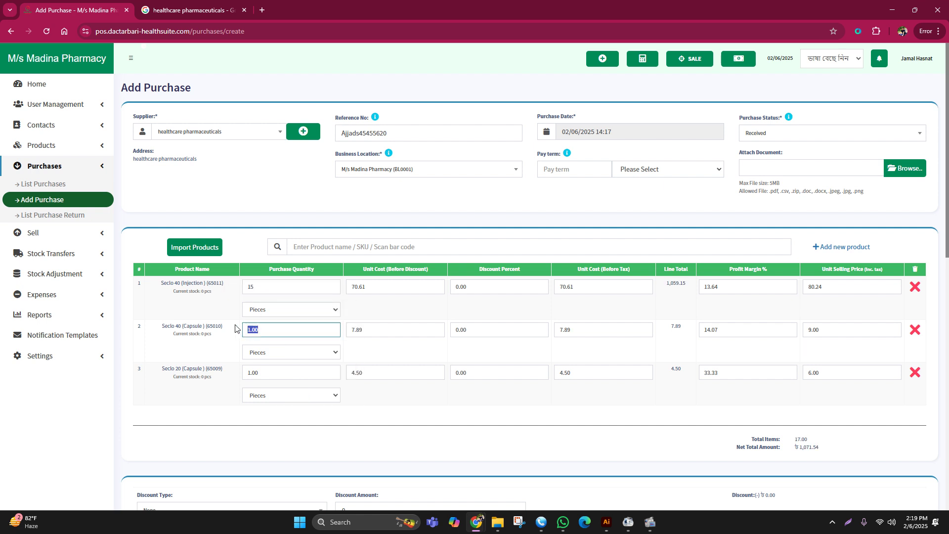
pyautogui.write('100')
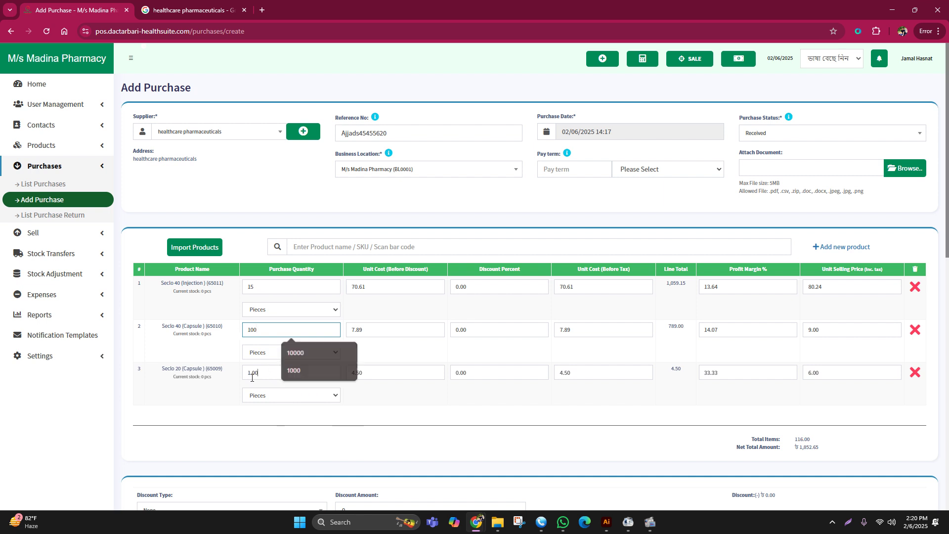
pyautogui.doubleClick(251, 378)
pyautogui.write('12')
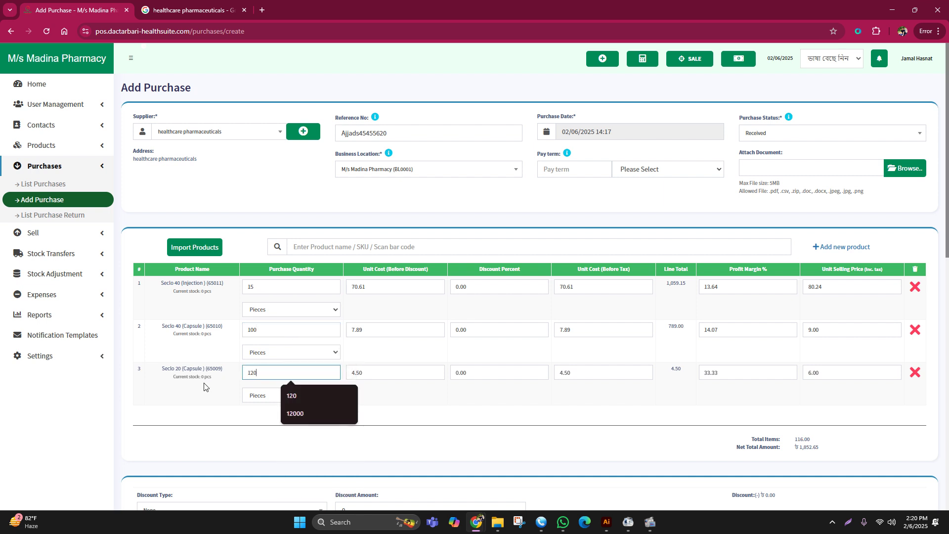
pyautogui.click(236, 417)
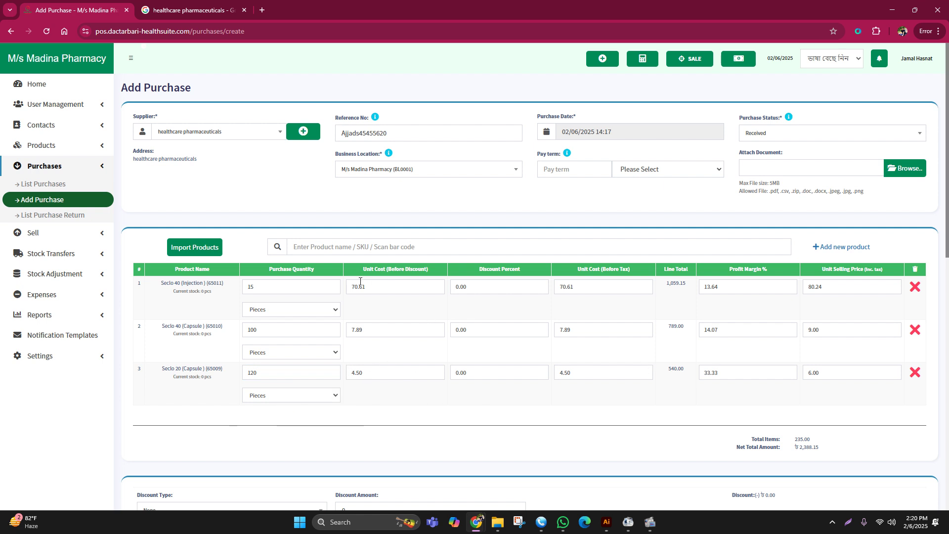
# - Review the rows' unit costs and selling prices, including row 2's 9.00
pyautogui.doubleClick(375, 290)
pyautogui.doubleClick(836, 289)
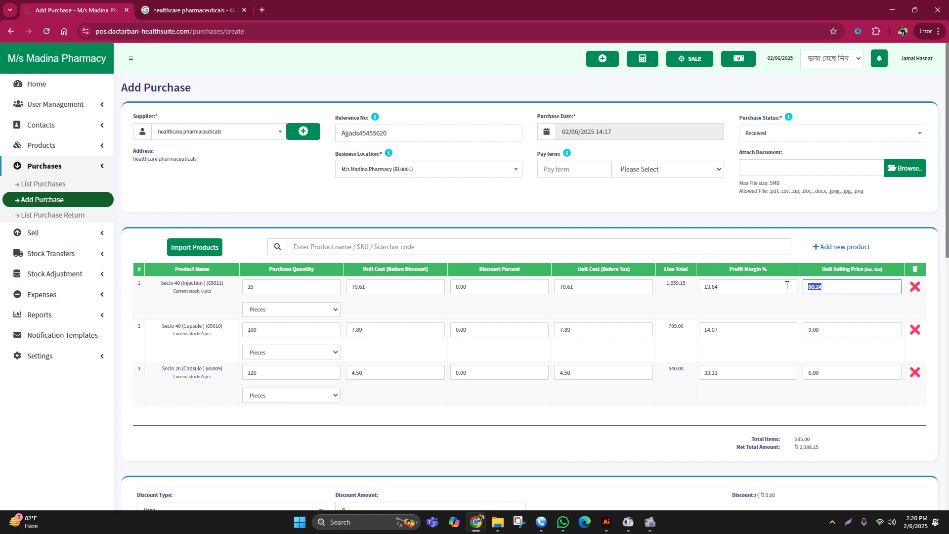
pyautogui.doubleClick(821, 327)
pyautogui.click(379, 398)
pyautogui.scroll(-2, 393, 386)
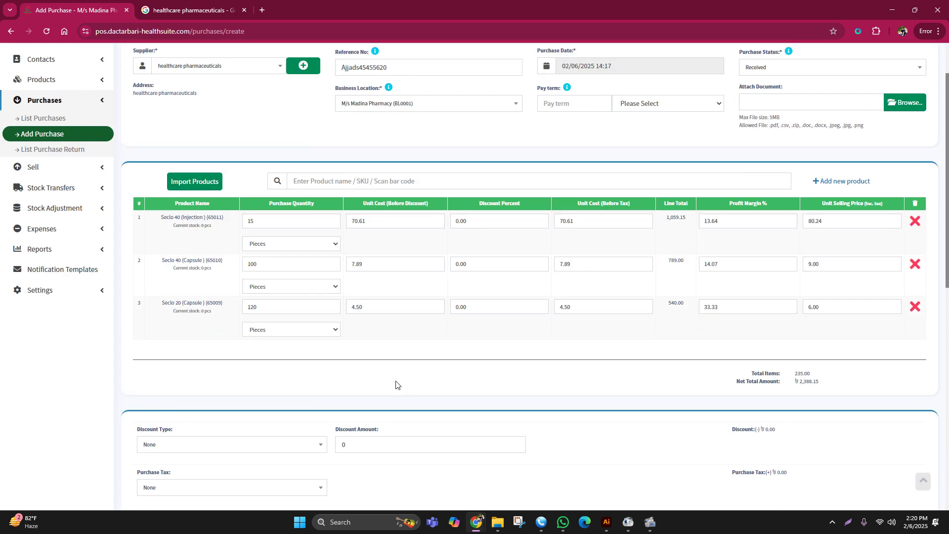
pyautogui.scroll(2, 396, 381)
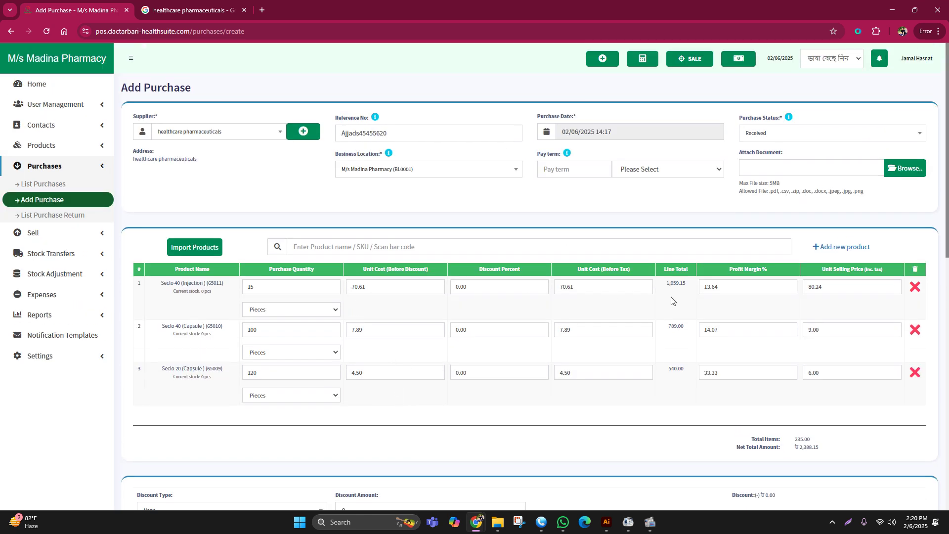
pyautogui.moveTo(842, 288); pyautogui.dragTo(800, 291)
pyautogui.moveTo(834, 330); pyautogui.dragTo(771, 383)
pyautogui.click(453, 431)
# - Check row 3's unit cost 4.50, selling price 6.00 and row 1's price 80.24
pyautogui.moveTo(350, 370); pyautogui.dragTo(373, 358)
pyautogui.moveTo(347, 329); pyautogui.dragTo(373, 323)
pyautogui.moveTo(822, 370); pyautogui.dragTo(791, 375)
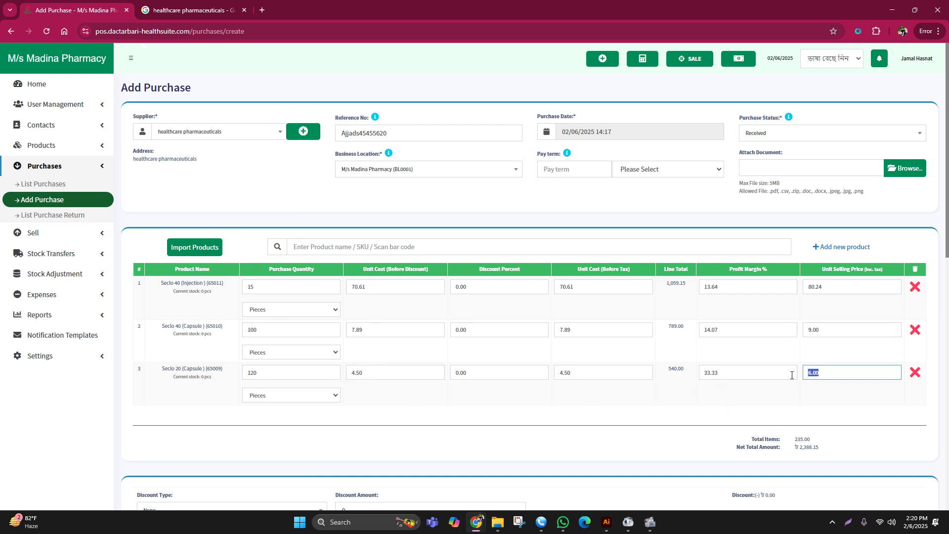
pyautogui.click(825, 328)
pyautogui.click(821, 286)
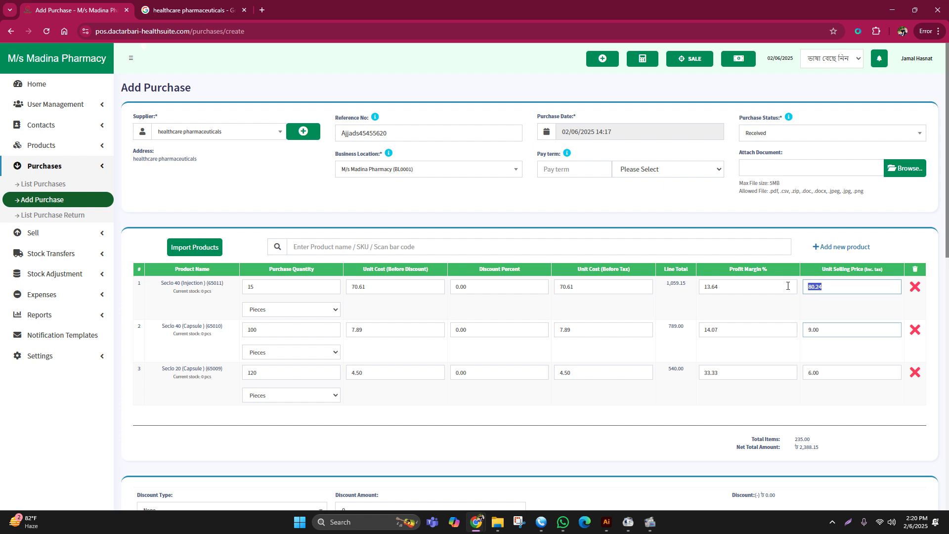
pyautogui.click(741, 398)
# - Check the net total amount of ৳ 2,388.15
pyautogui.scroll(-10, 468, 396)
pyautogui.scroll(10, 510, 379)
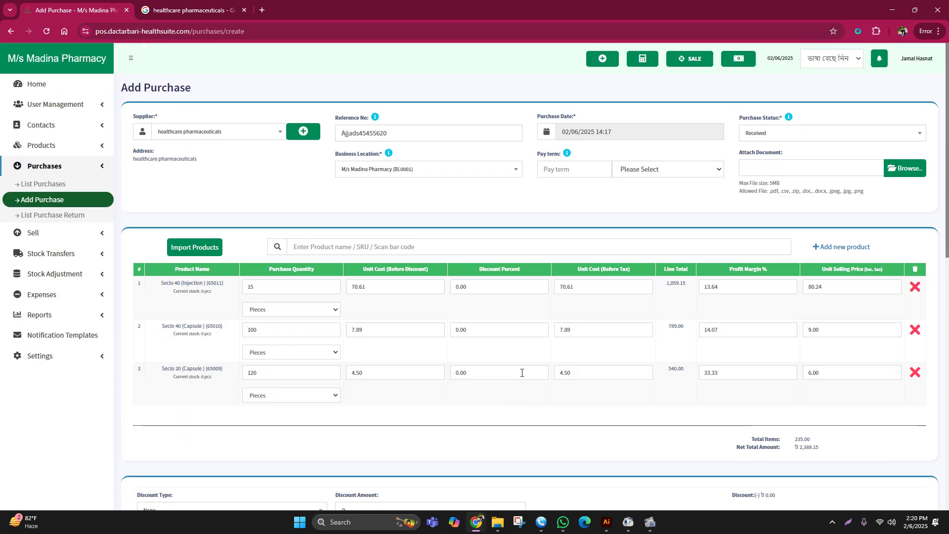
pyautogui.scroll(-4, 521, 373)
pyautogui.moveTo(802, 250); pyautogui.dragTo(830, 254)
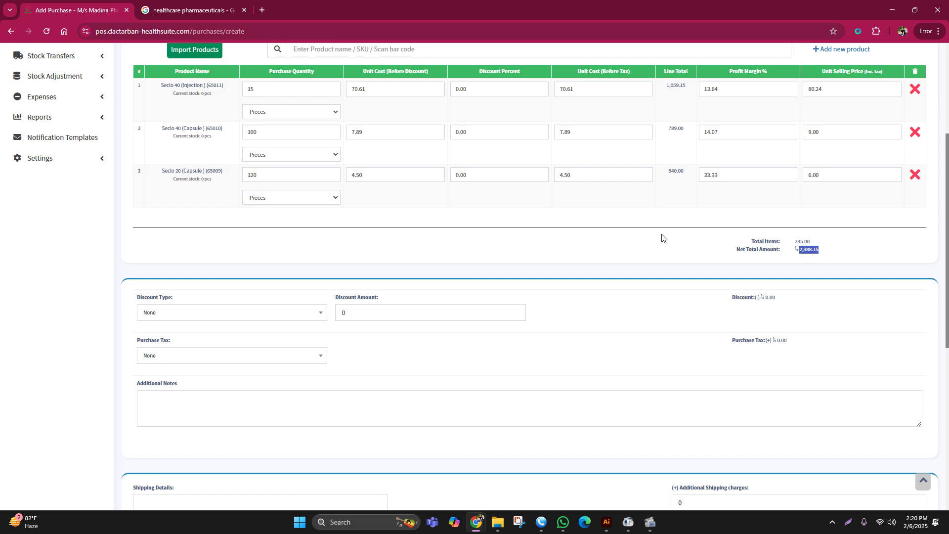
pyautogui.scroll(3, 618, 234)
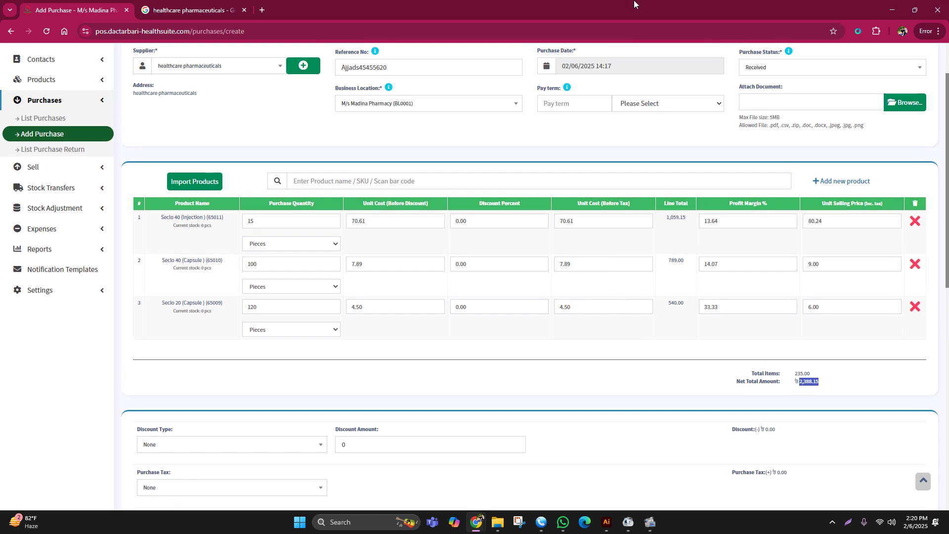
# - Set the Discount Type to Fixed with a Discount Amount of 88.15
pyautogui.click(239, 439)
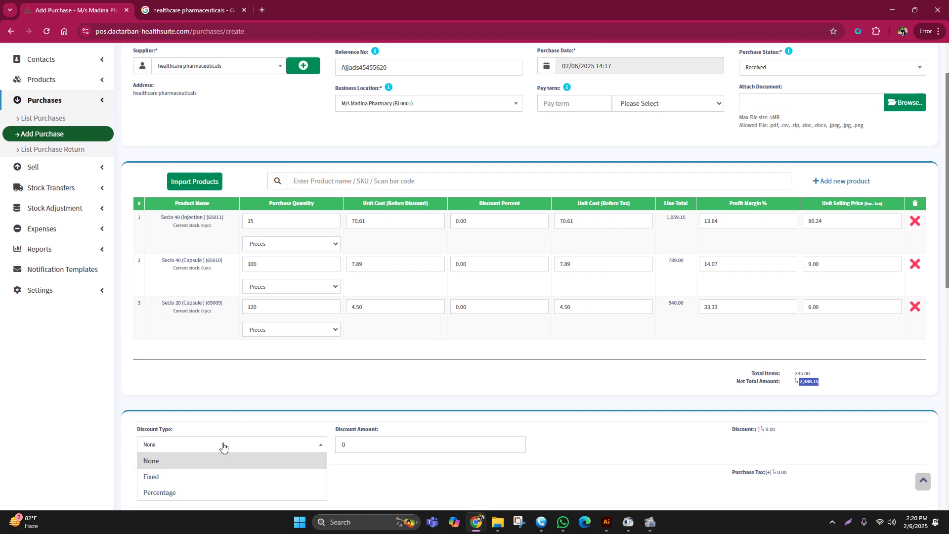
pyautogui.scroll(-2, 310, 346)
pyautogui.click(312, 327)
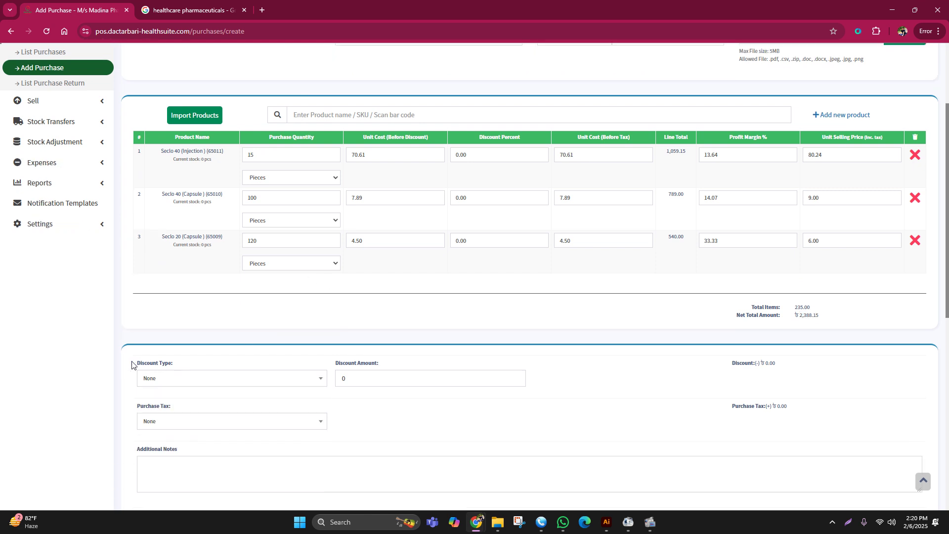
pyautogui.moveTo(132, 365); pyautogui.dragTo(214, 358)
pyautogui.click(210, 380)
pyautogui.click(176, 414)
pyautogui.moveTo(348, 368); pyautogui.dragTo(388, 373)
pyautogui.click(388, 378)
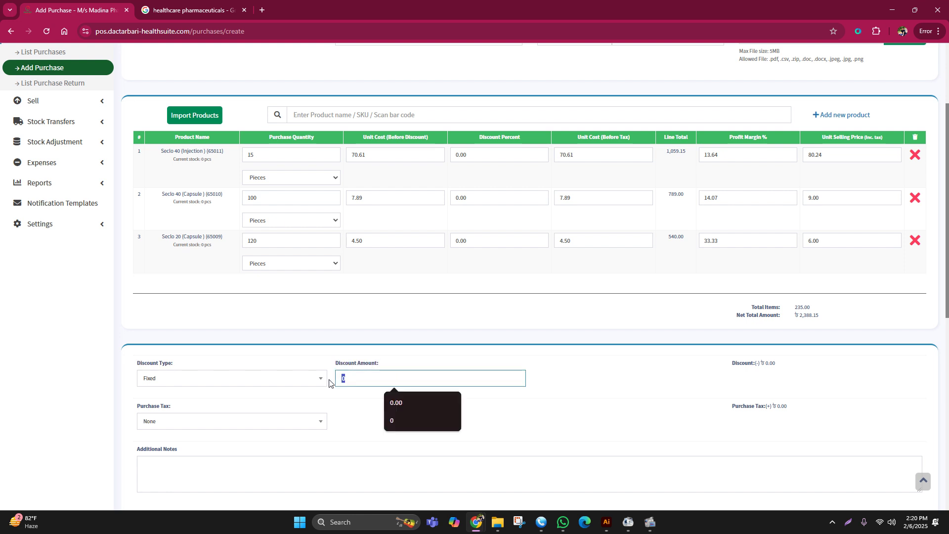
pyautogui.write('88.15')
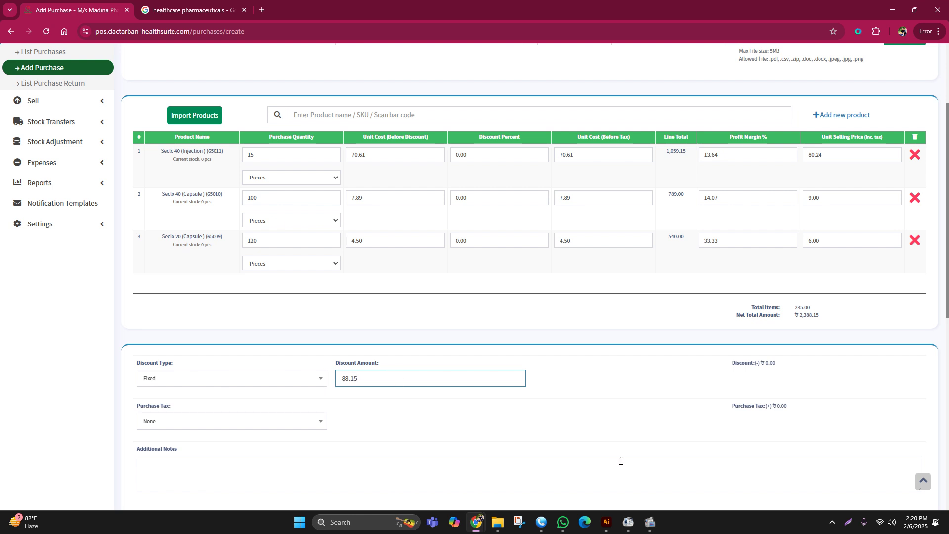
pyautogui.click(632, 415)
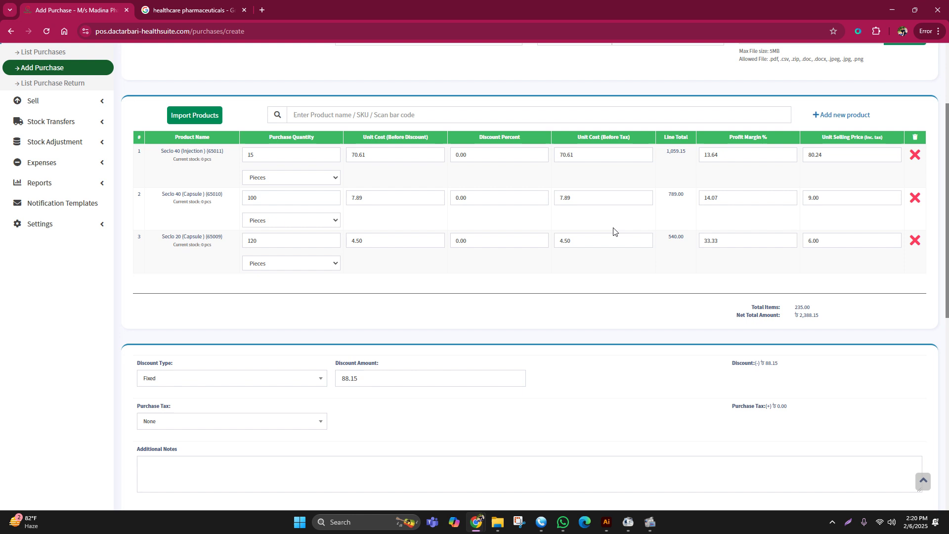
# - Review the discount labels and confirm the Discount Type stays Fixed
pyautogui.moveTo(132, 363); pyautogui.dragTo(388, 361)
pyautogui.moveTo(523, 138); pyautogui.dragTo(440, 146)
pyautogui.click(343, 354)
pyautogui.moveTo(154, 368); pyautogui.dragTo(371, 367)
pyautogui.click(451, 358)
pyautogui.click(152, 380)
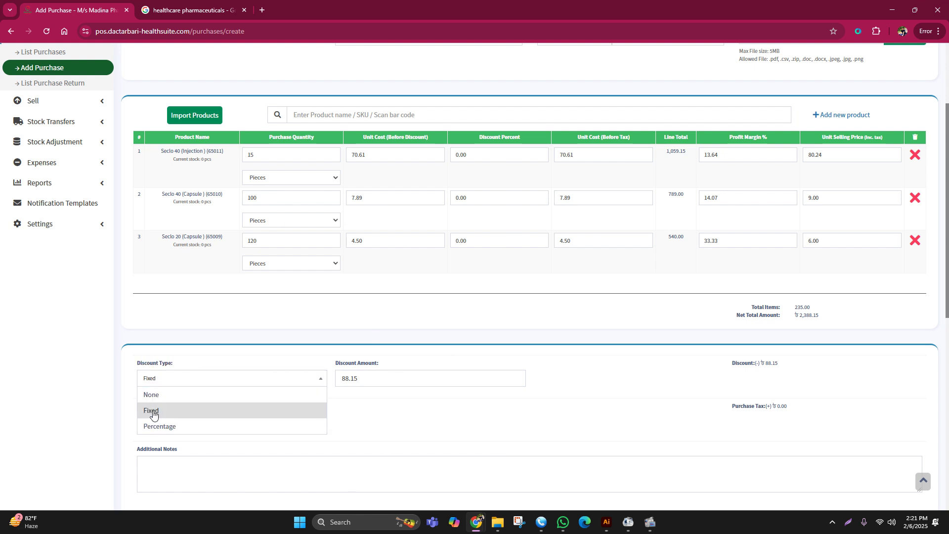
pyautogui.click(417, 440)
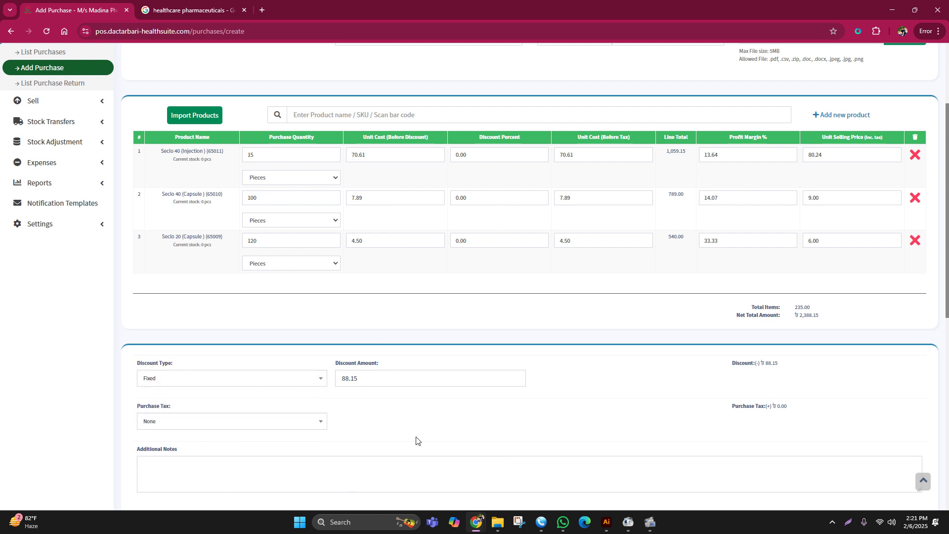
pyautogui.click(195, 377)
pyautogui.click(621, 356)
# - Verify the 88.15 discount in the summary and the 2,300.00 purchase total
pyautogui.moveTo(806, 315); pyautogui.dragTo(841, 318)
pyautogui.click(170, 390)
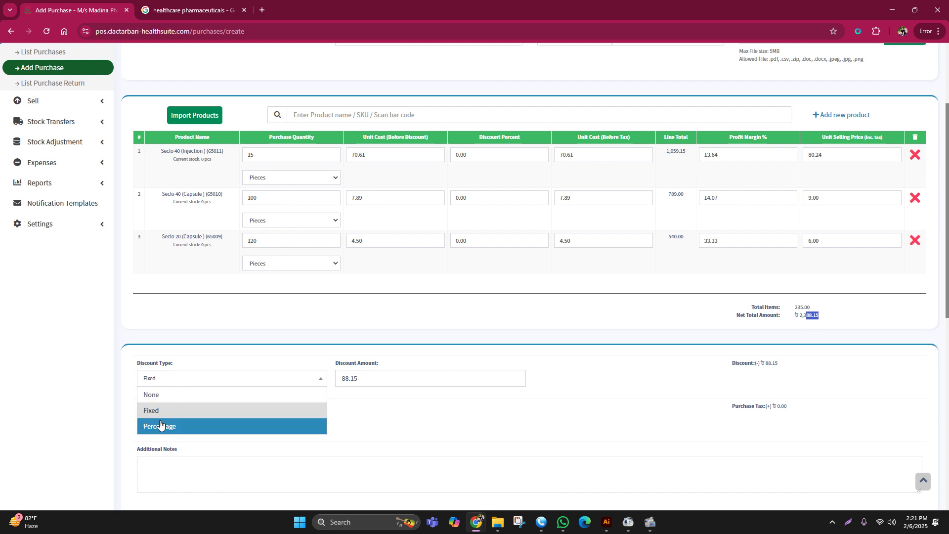
pyautogui.click(168, 410)
pyautogui.moveTo(396, 385); pyautogui.dragTo(321, 381)
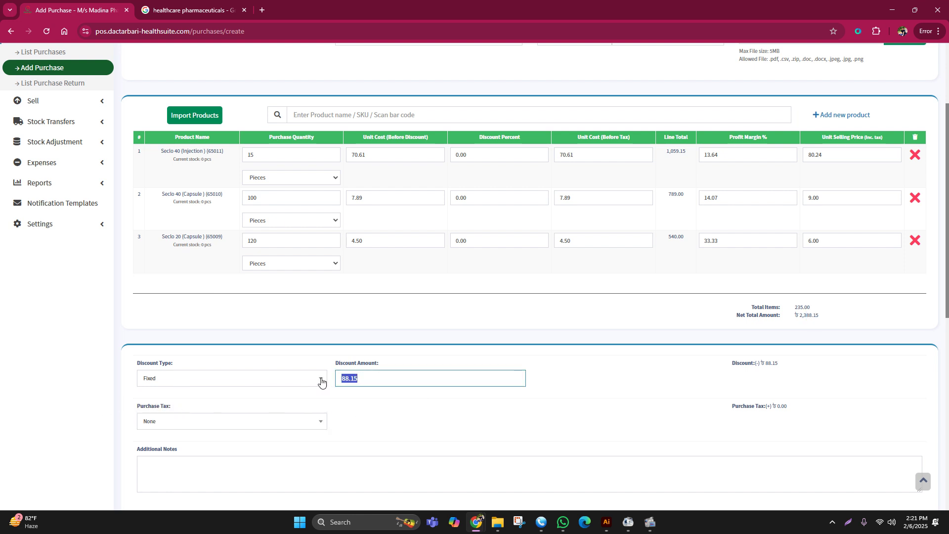
pyautogui.click(618, 402)
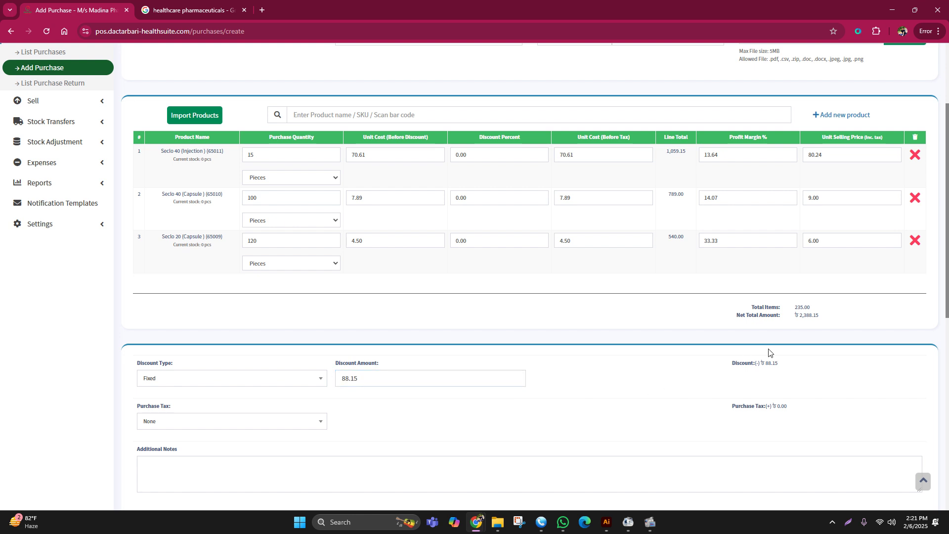
pyautogui.moveTo(765, 363); pyautogui.dragTo(805, 358)
pyautogui.scroll(-4, 803, 323)
pyautogui.moveTo(866, 406); pyautogui.dragTo(929, 405)
pyautogui.scroll(-5, 598, 378)
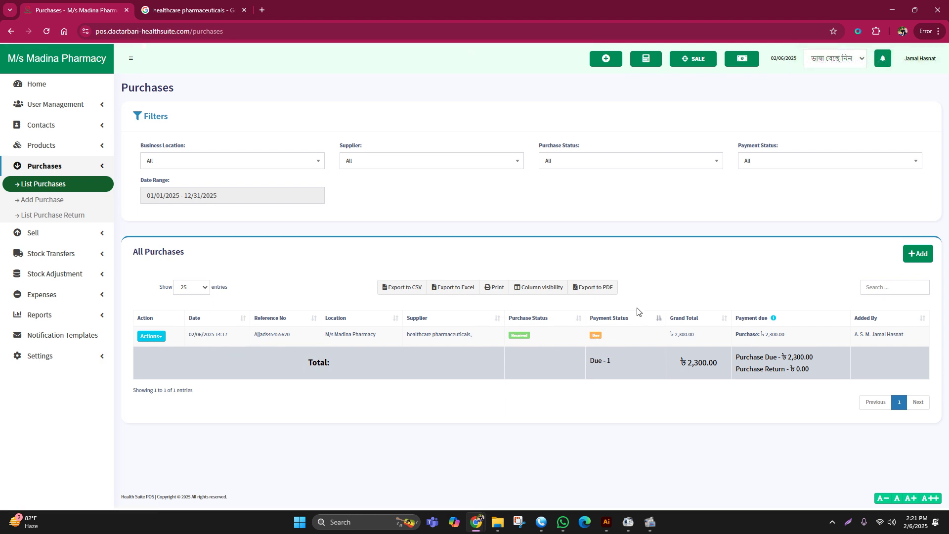
# - Zoom to 110% and open Add payment for the due 2,300.00 purchase
pyautogui.hotkey('ctrl', '+')
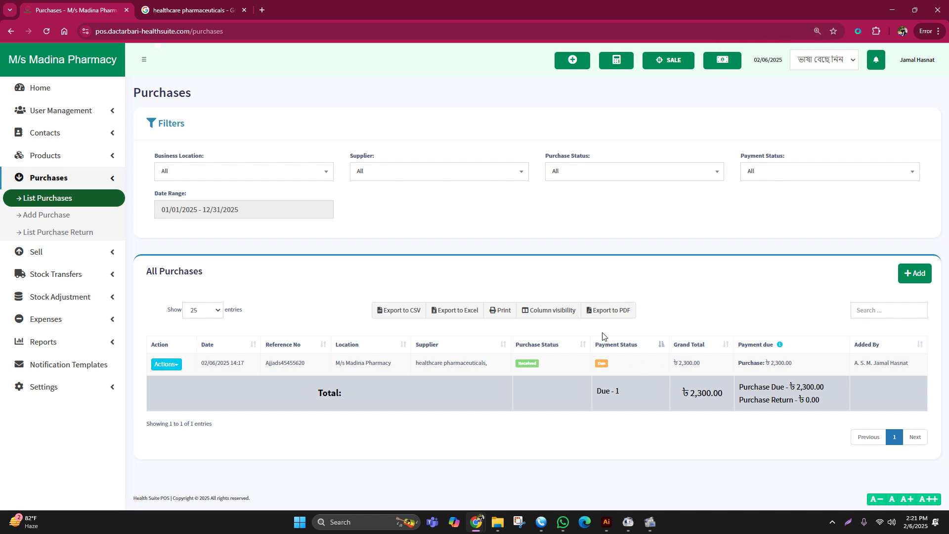
pyautogui.click(601, 364)
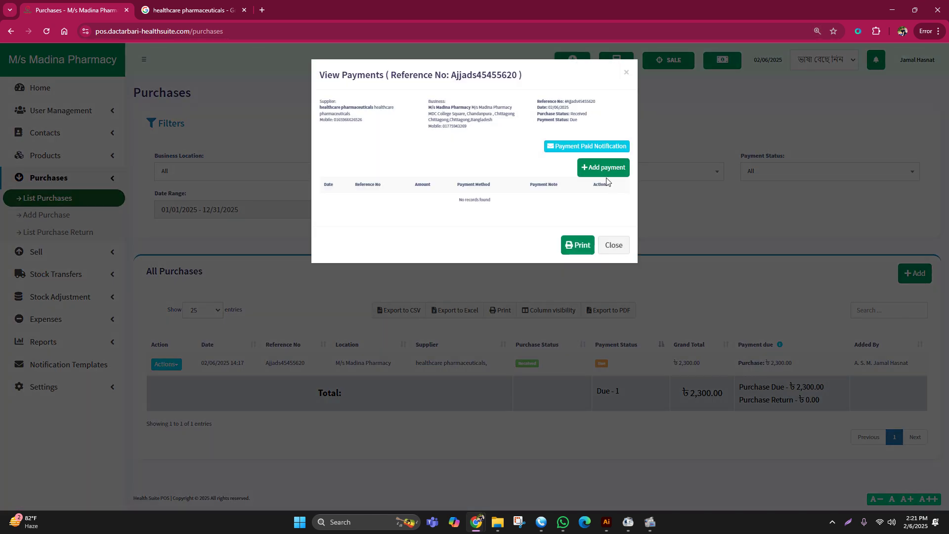
pyautogui.click(603, 168)
pyautogui.click(607, 316)
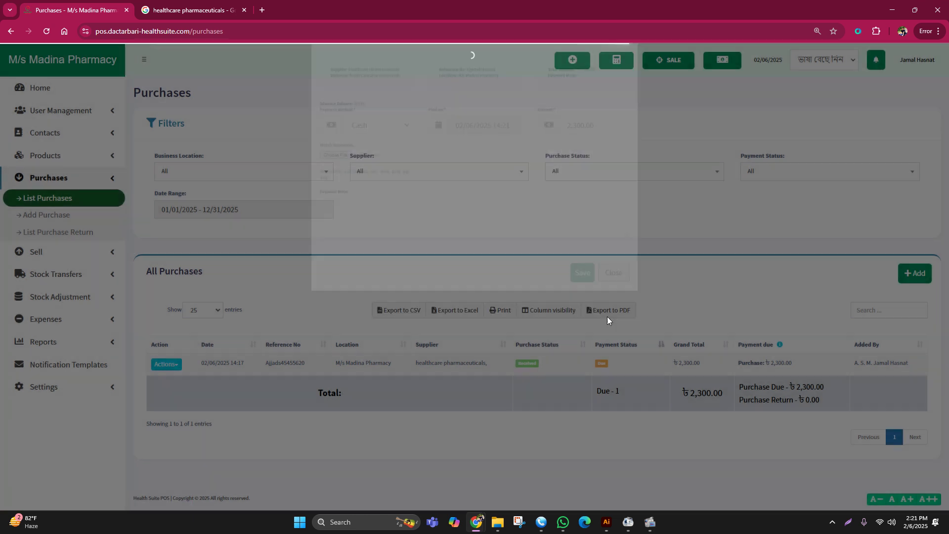
pyautogui.click(601, 364)
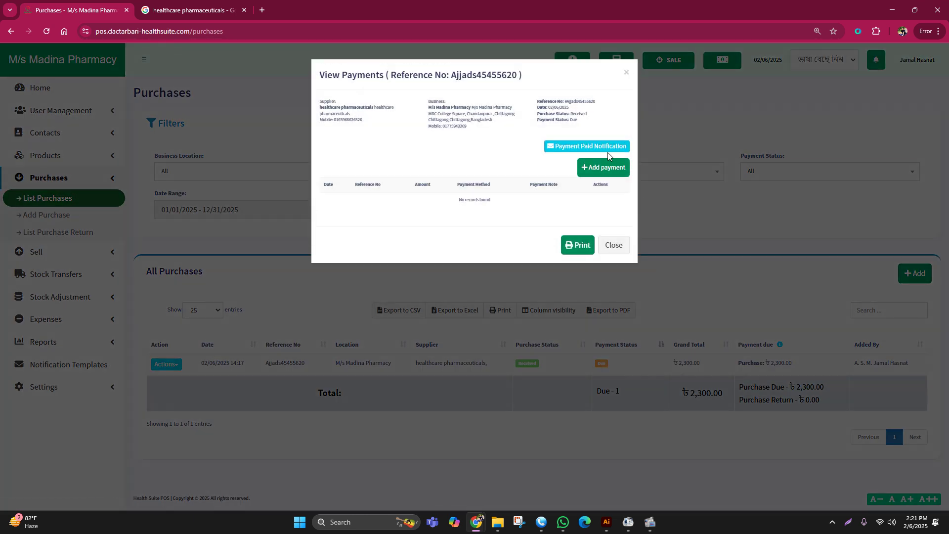
pyautogui.click(604, 167)
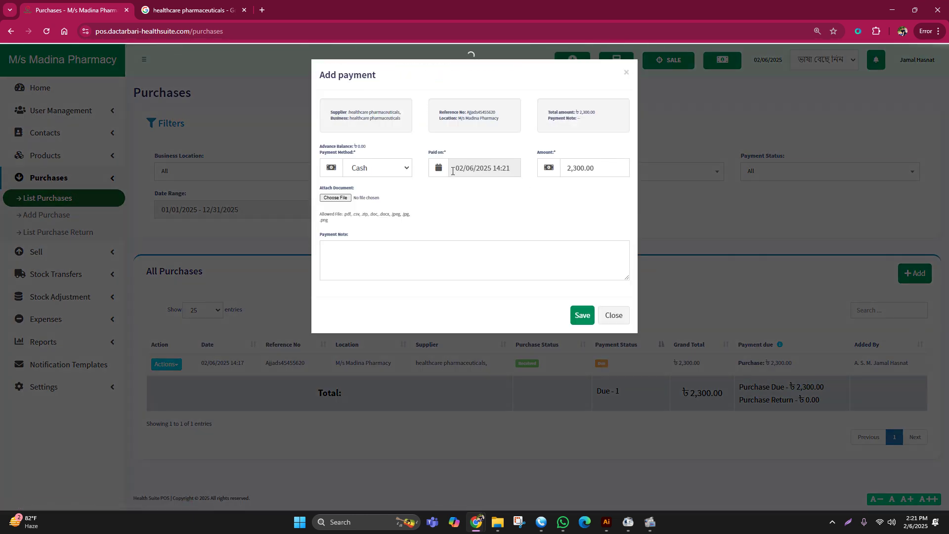
# - Record a 2,000 cash payment on the purchase, replacing the prefilled 2,300.00 amount
pyautogui.click(393, 169)
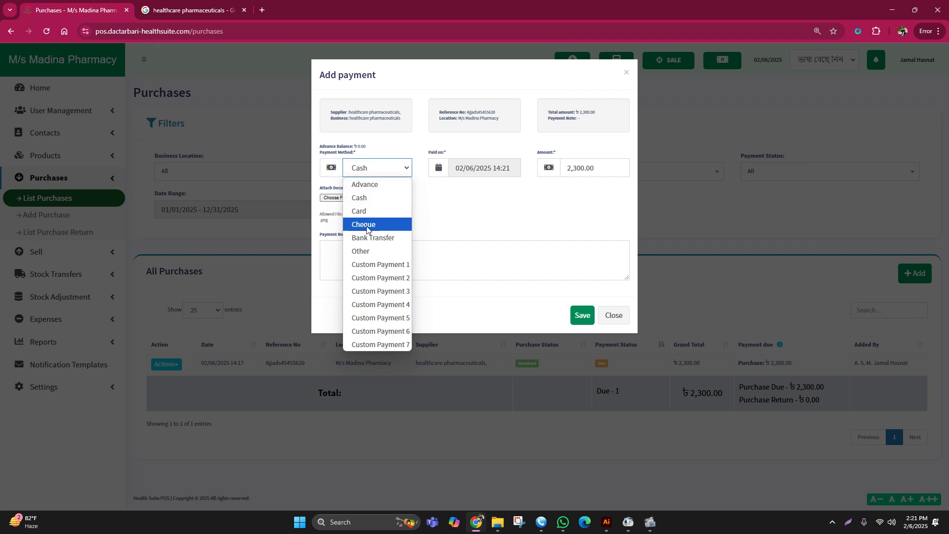
pyautogui.click(599, 168)
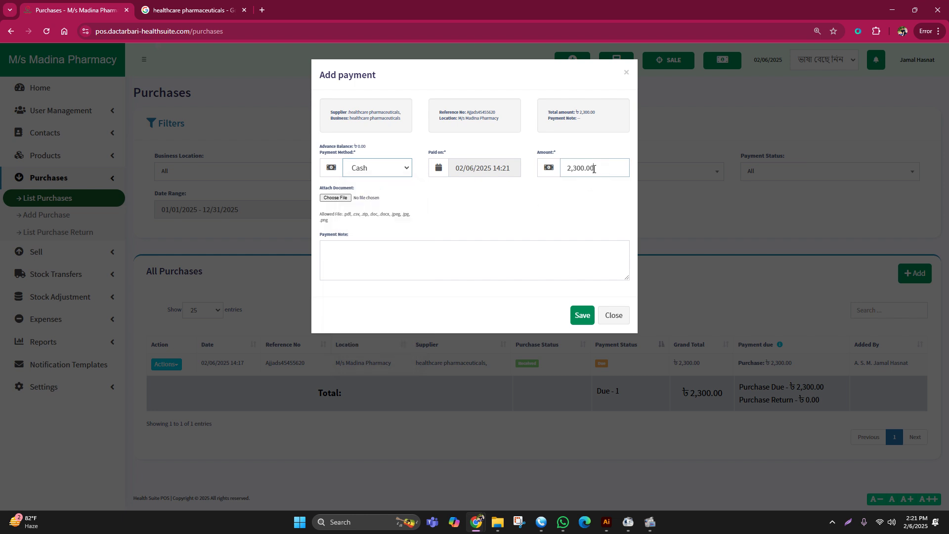
pyautogui.moveTo(600, 168); pyautogui.dragTo(555, 171)
pyautogui.write('200')
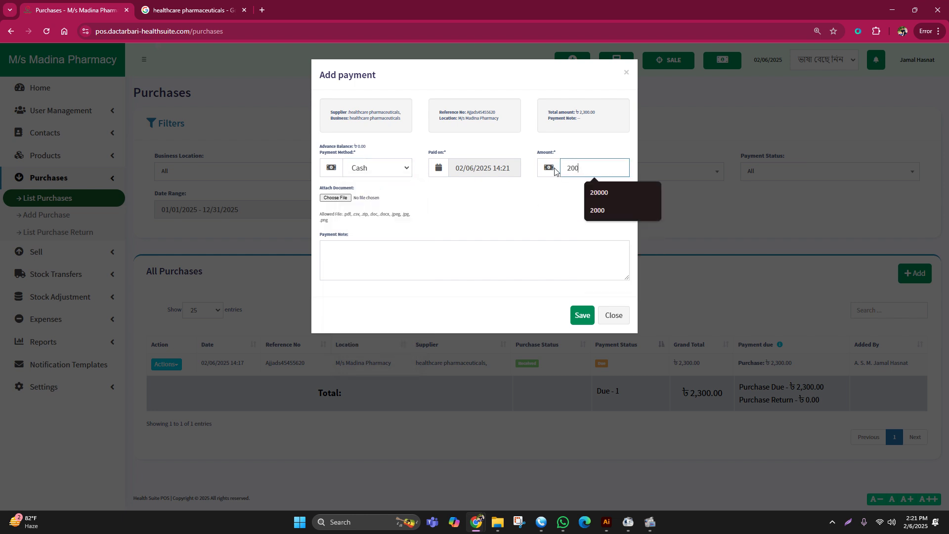
pyautogui.write('00')
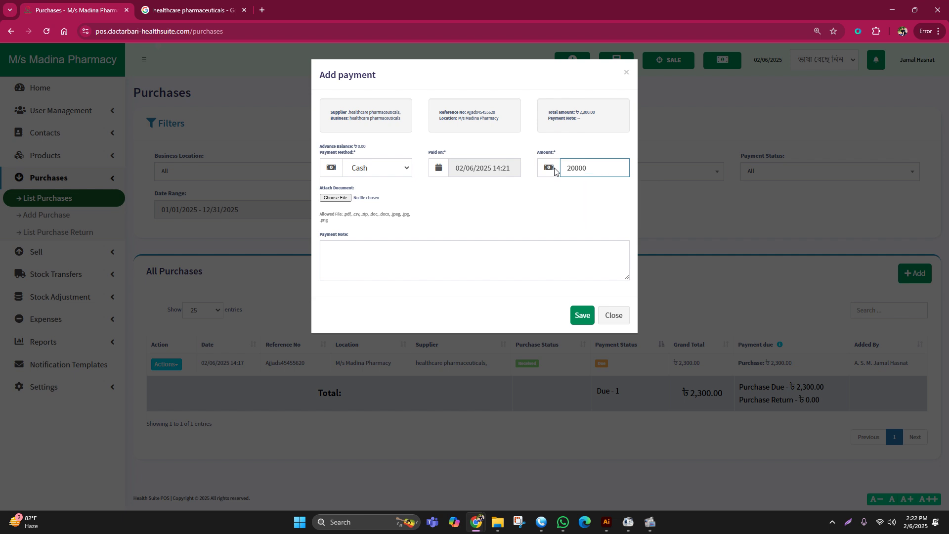
pyautogui.press('BackSpace')
pyautogui.click(577, 315)
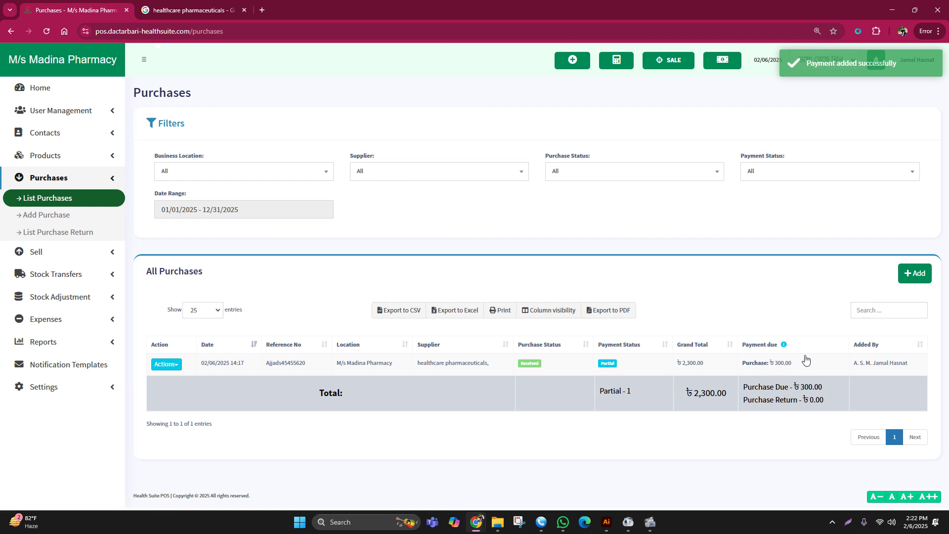
# - Check the 300.00 still due, then open the purchase's details and its payment list
pyautogui.moveTo(805, 360); pyautogui.dragTo(737, 363)
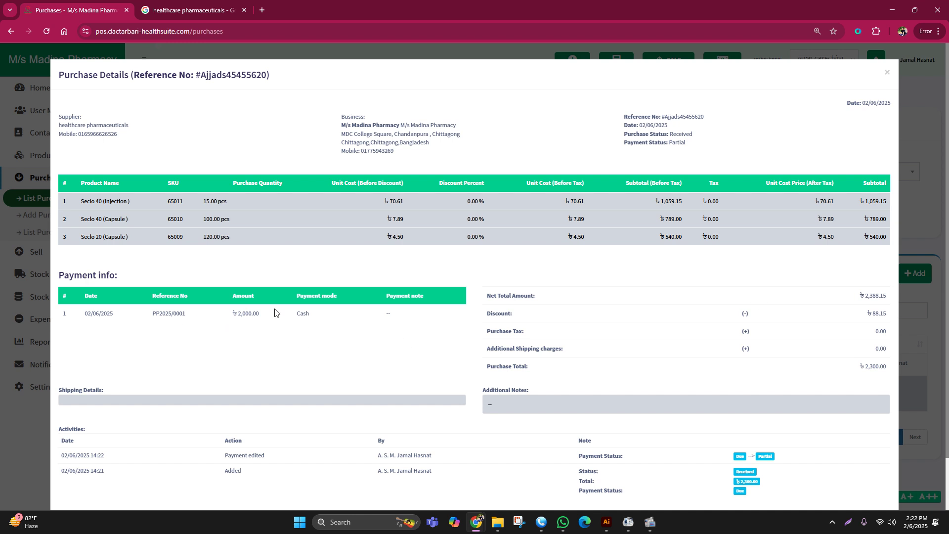
pyautogui.press('Escape')
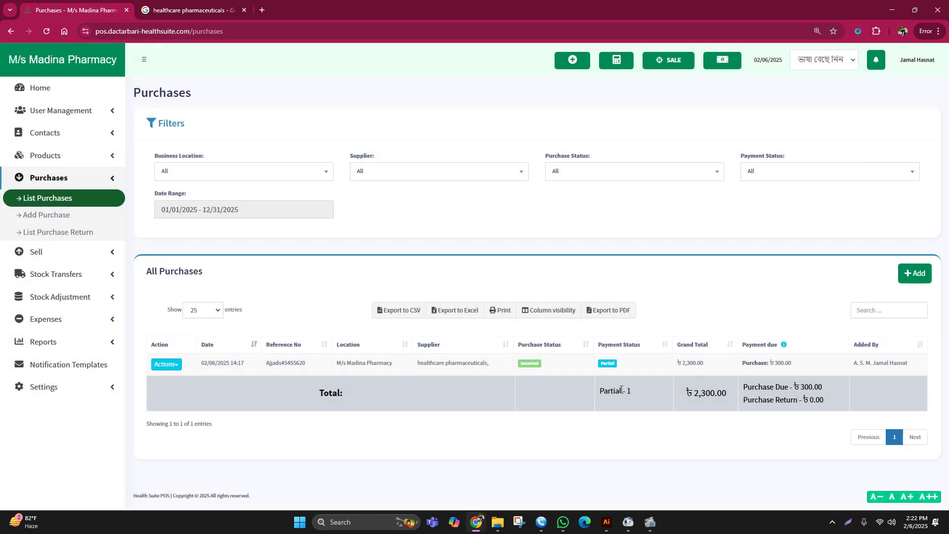
pyautogui.click(637, 364)
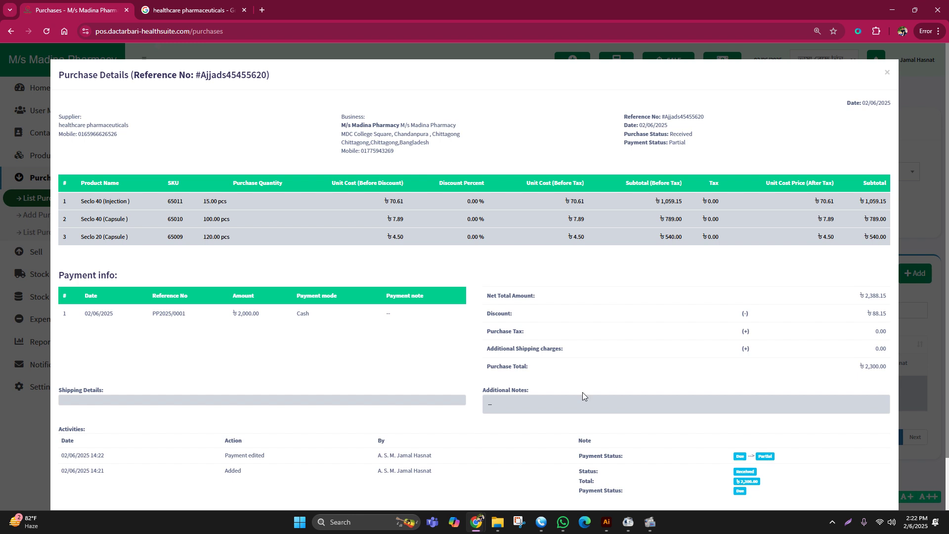
pyautogui.click(938, 385)
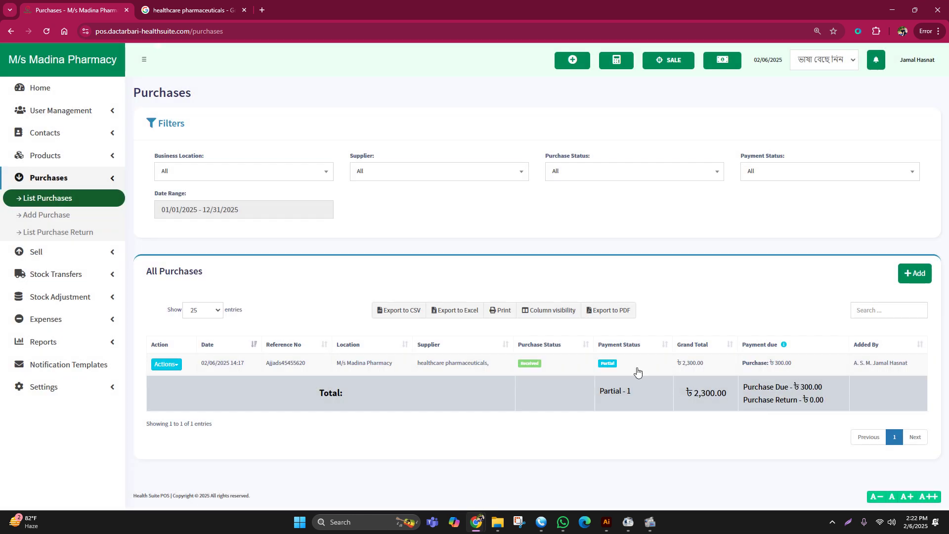
pyautogui.click(607, 363)
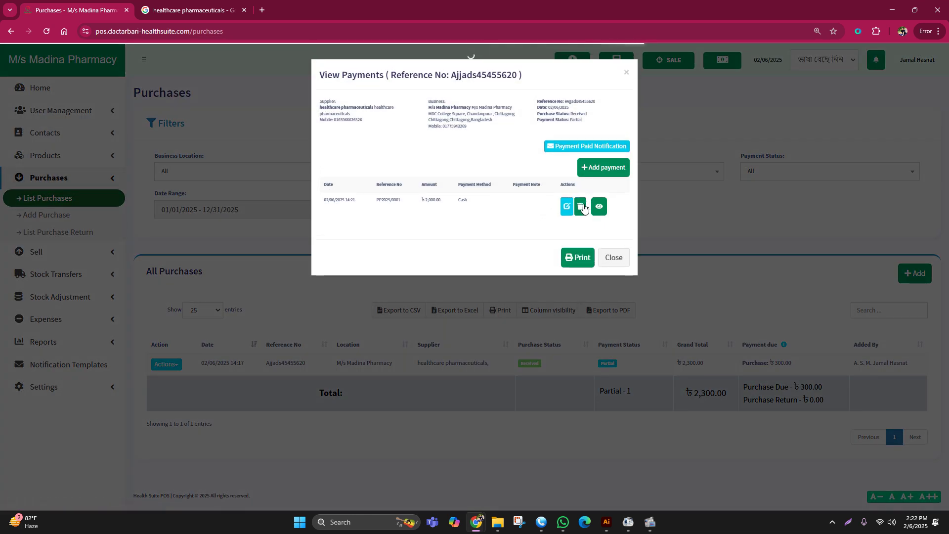
# - Delete the ৳ 2,000 cash payment and start recording a new payment for the purchase
pyautogui.click(580, 206)
pyautogui.click(573, 339)
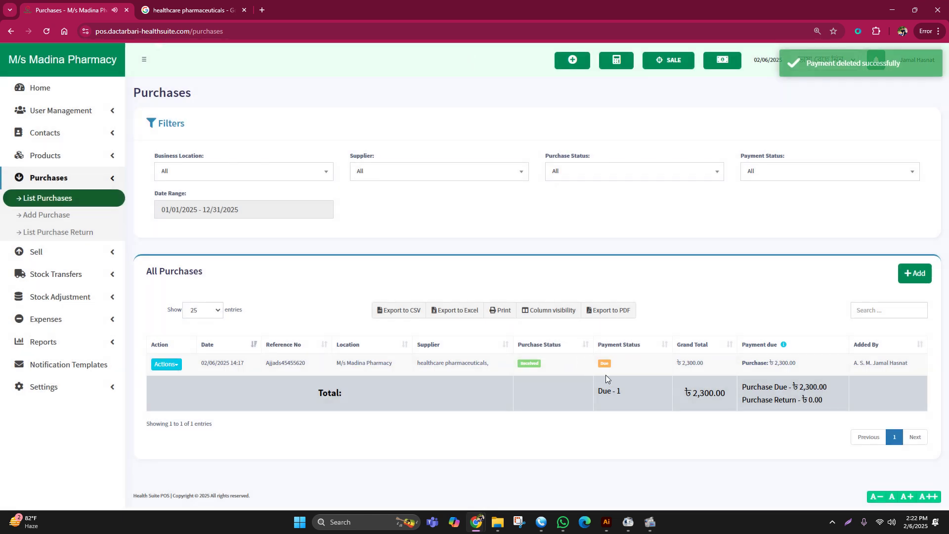
pyautogui.click(604, 364)
pyautogui.click(602, 166)
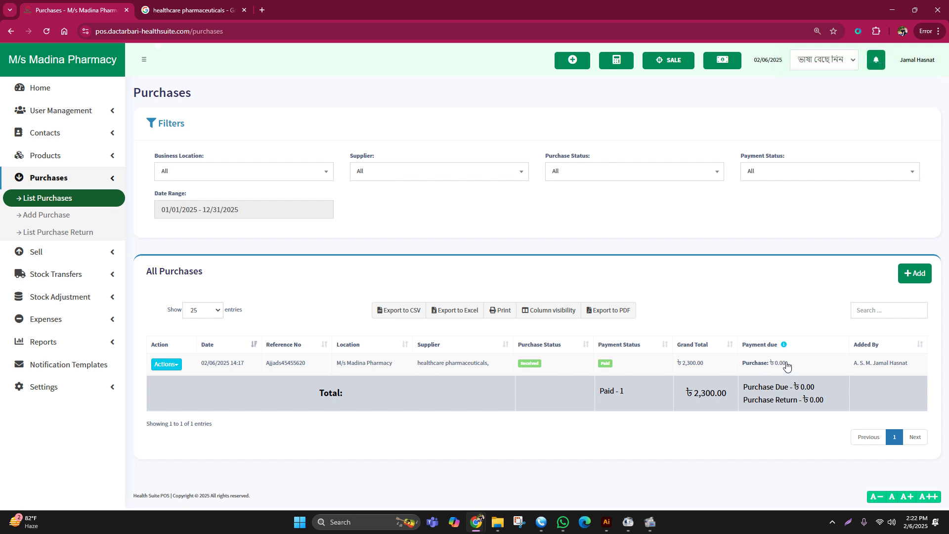
pyautogui.click(57, 385)
# - Open the Profit / Loss Report from the sidebar's Reports section
pyautogui.click(55, 337)
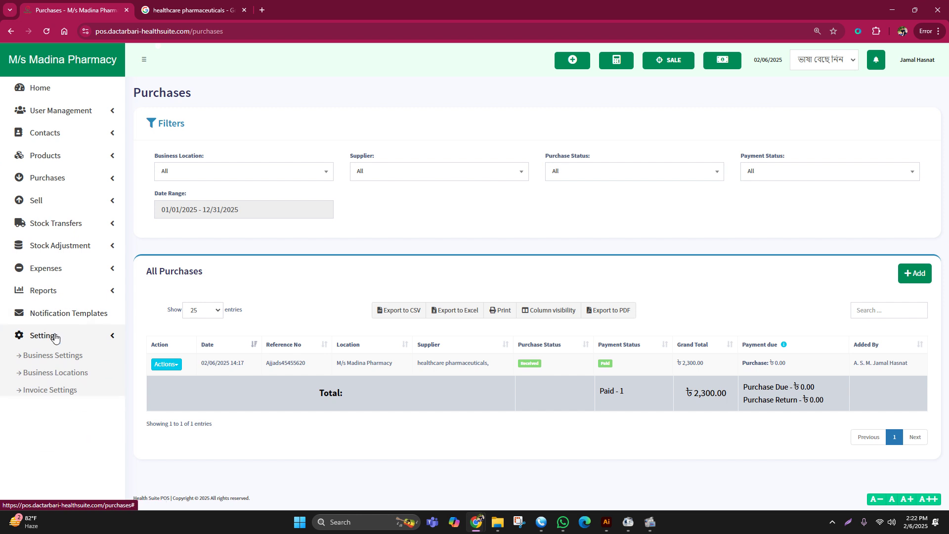
pyautogui.click(56, 339)
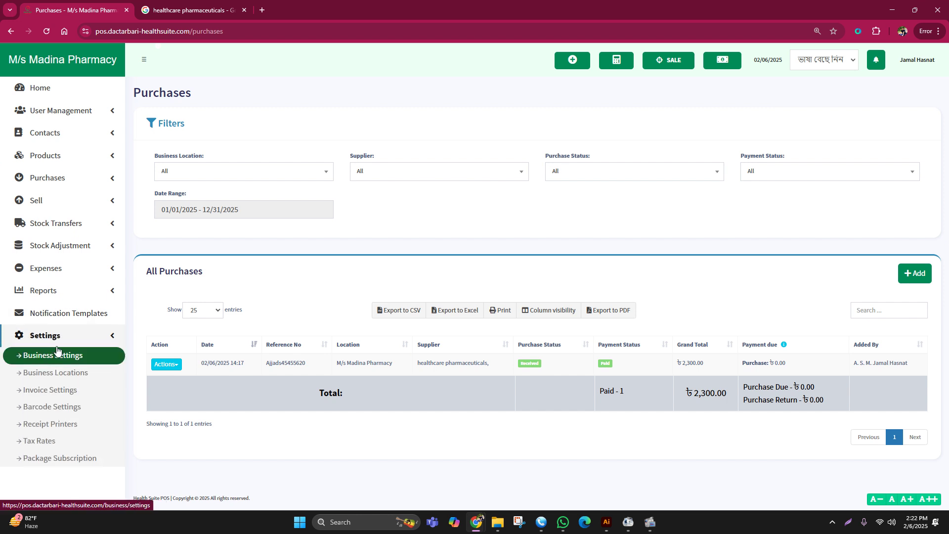
pyautogui.click(56, 340)
pyautogui.click(53, 291)
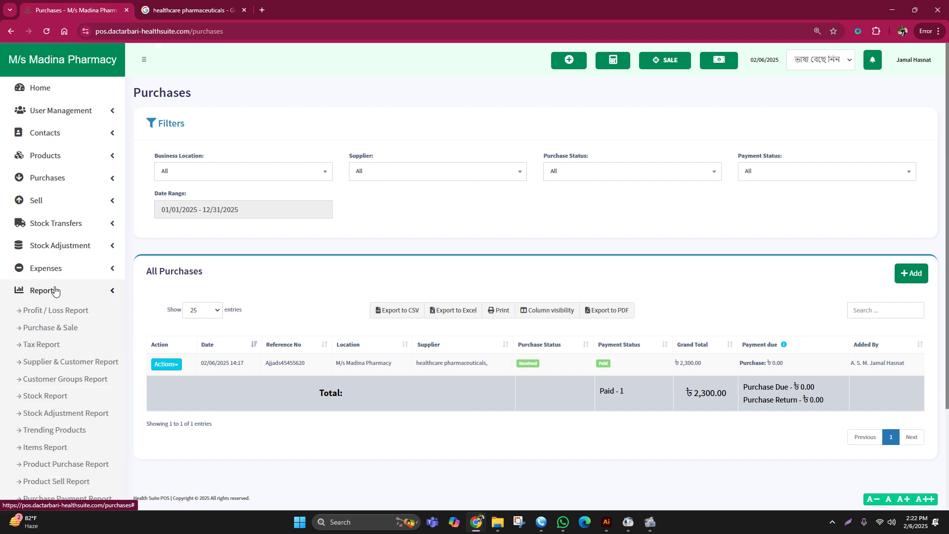
pyautogui.click(59, 313)
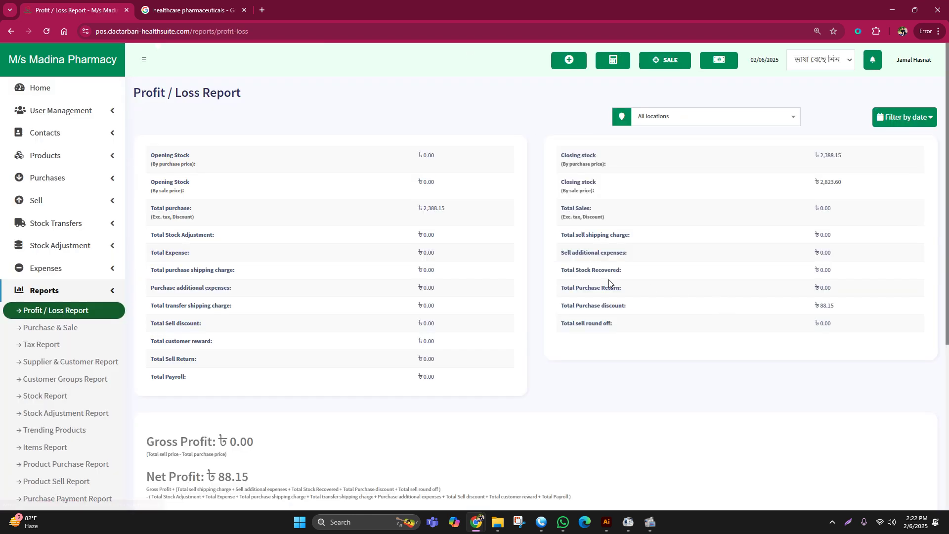
pyautogui.scroll(-1, 543, 275)
pyautogui.scroll(-1, 543, 275)
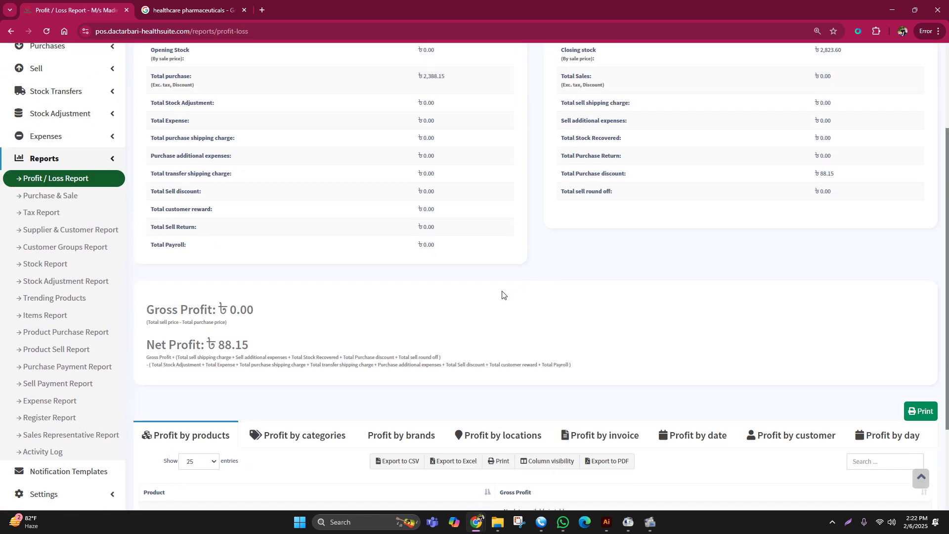
pyautogui.scroll(2, 502, 295)
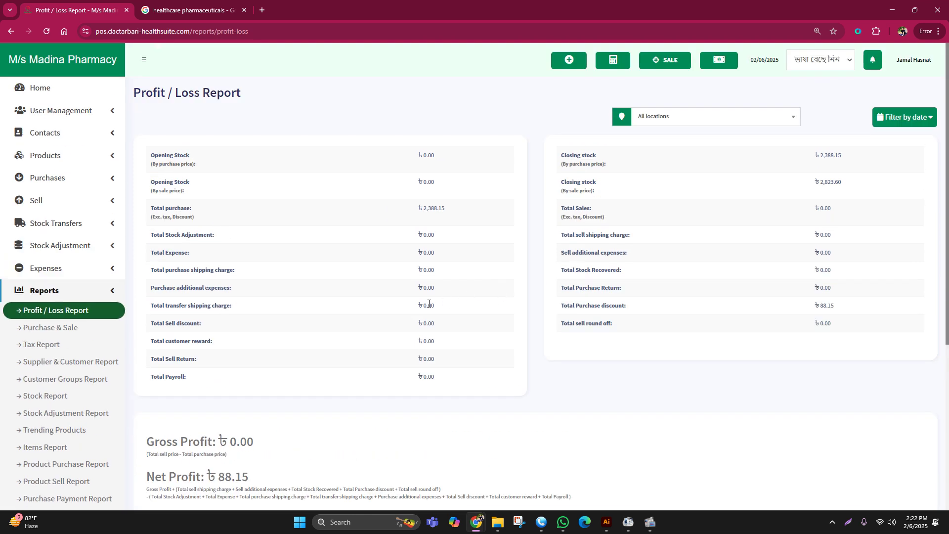
pyautogui.scroll(-2, 444, 306)
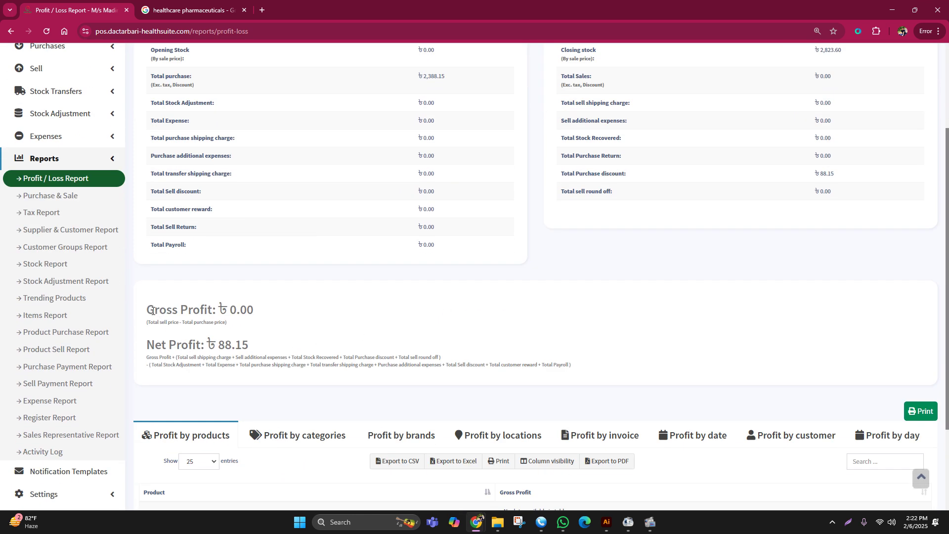
# - Review the Gross Profit, total purchase ৳2,388.15 and closing stock rows on the report
pyautogui.moveTo(152, 311); pyautogui.dragTo(292, 330)
pyautogui.click(147, 346)
pyautogui.scroll(-3, 466, 294)
pyautogui.scroll(4, 467, 296)
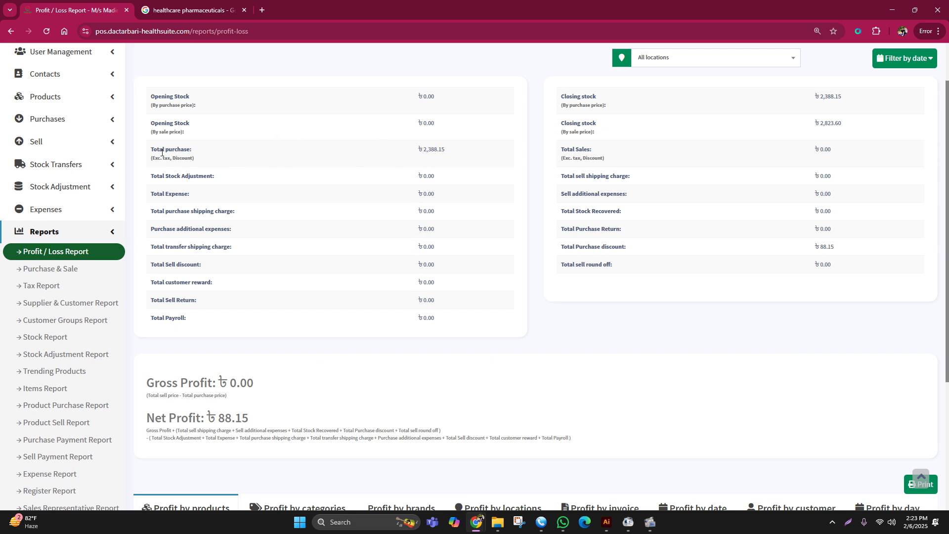
pyautogui.moveTo(151, 149); pyautogui.dragTo(441, 146)
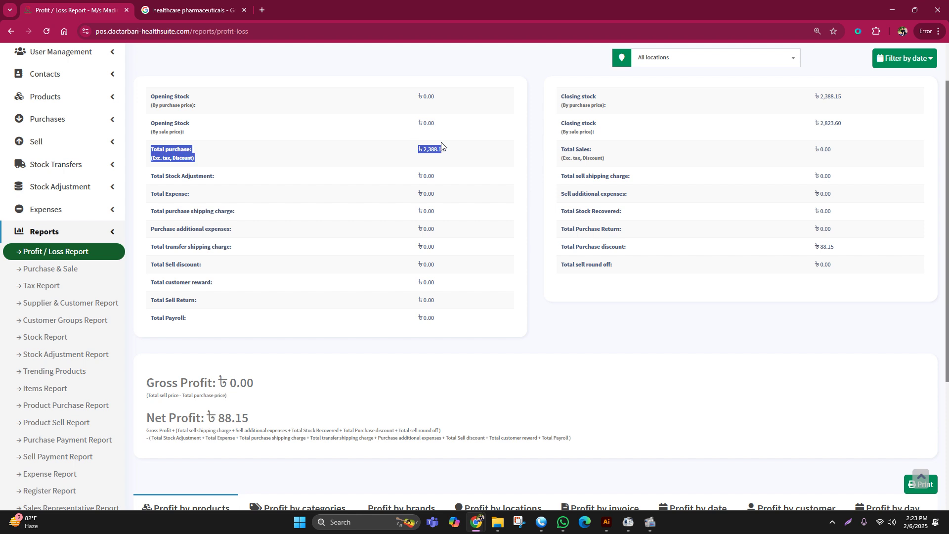
pyautogui.scroll(1, 461, 169)
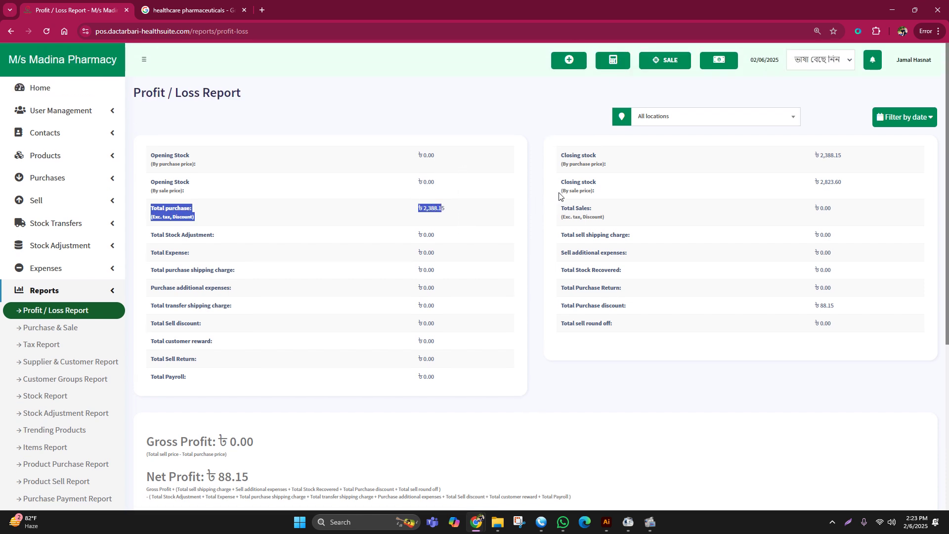
pyautogui.moveTo(561, 187); pyautogui.dragTo(846, 181)
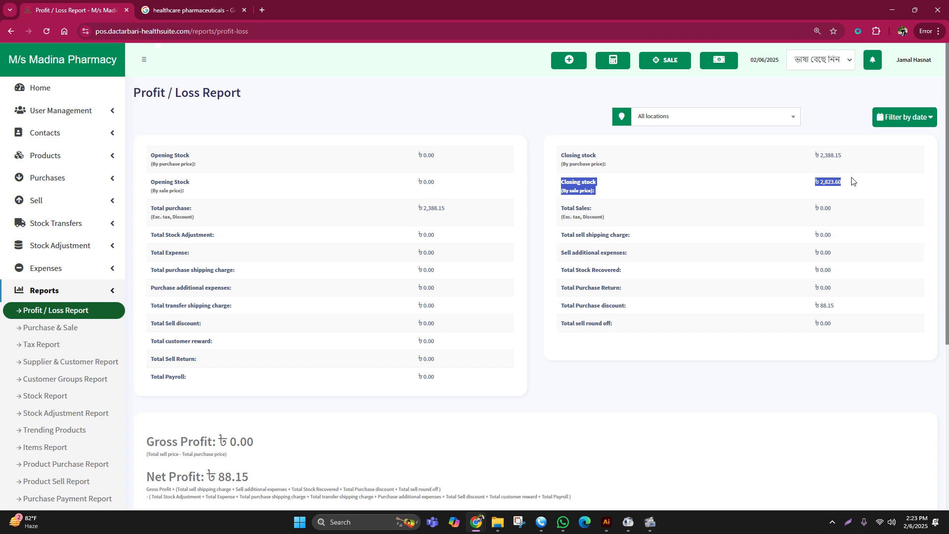
pyautogui.click(744, 199)
pyautogui.moveTo(562, 184); pyautogui.dragTo(849, 185)
pyautogui.moveTo(481, 210); pyautogui.dragTo(142, 216)
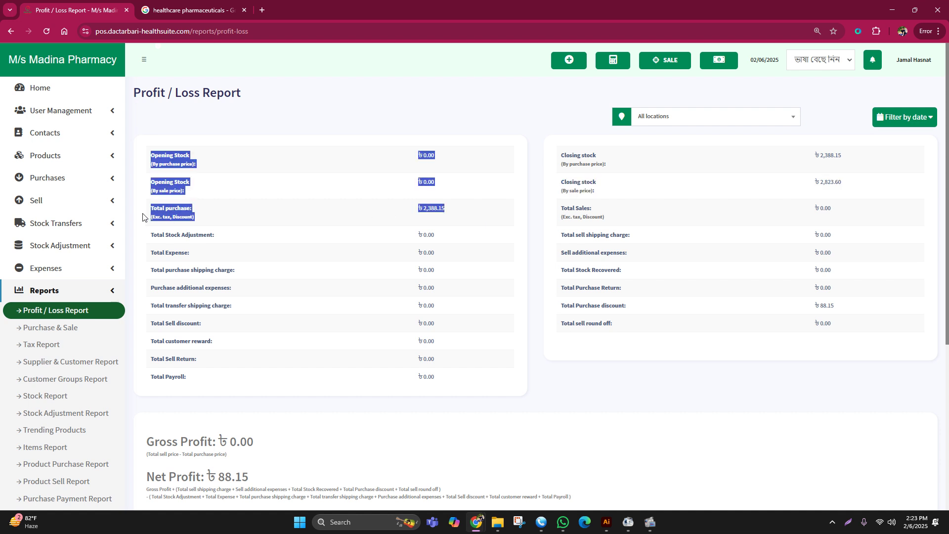
pyautogui.moveTo(559, 152); pyautogui.dragTo(847, 191)
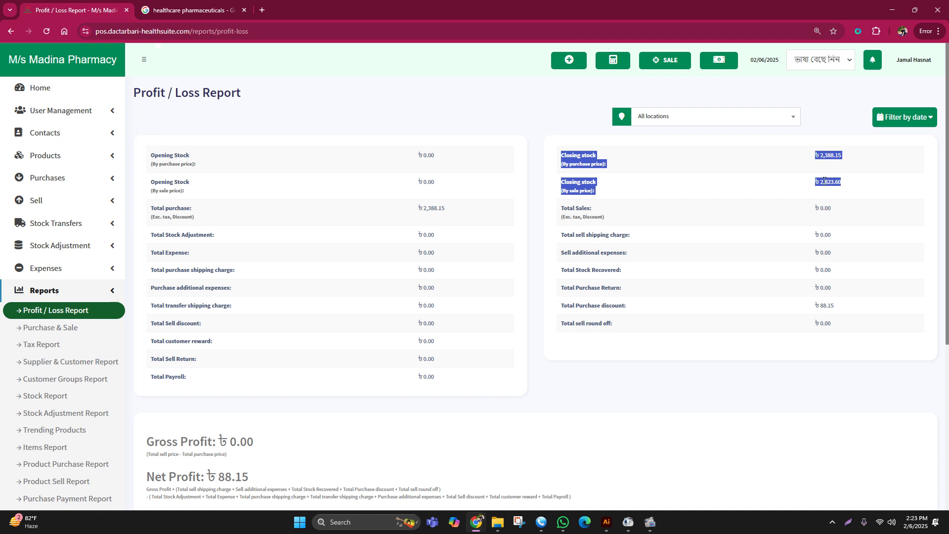
# - Highlight the closing stock values and the ৳ 88.15 total purchase discount
pyautogui.click(880, 204)
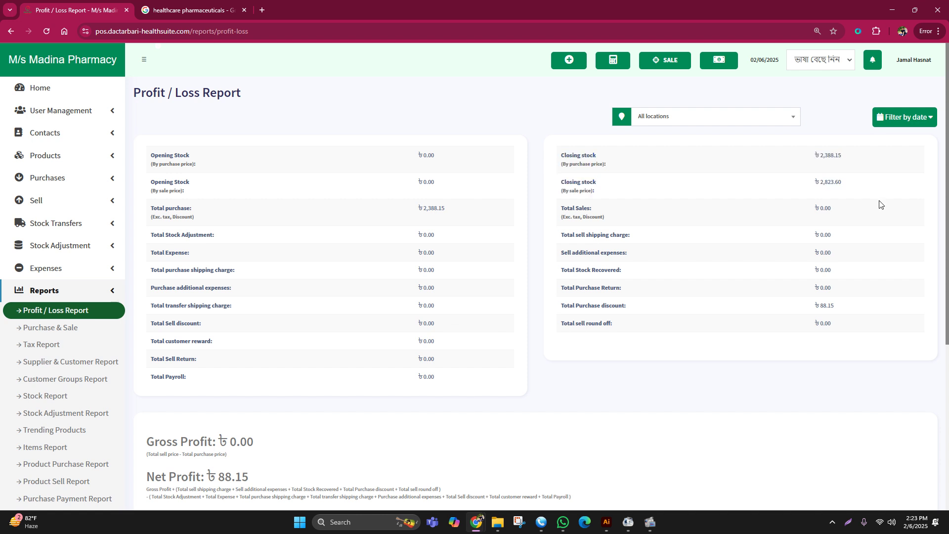
pyautogui.moveTo(821, 157); pyautogui.dragTo(850, 156)
pyautogui.moveTo(813, 305); pyautogui.dragTo(854, 305)
pyautogui.moveTo(857, 180); pyautogui.dragTo(815, 184)
pyautogui.click(868, 206)
pyautogui.moveTo(826, 181); pyautogui.dragTo(859, 183)
pyautogui.click(865, 193)
pyautogui.click(851, 228)
# - Check the Net Profit and Gross Profit ৳ 0.00 figures, then reload to the Home dashboard
pyautogui.scroll(-5, 851, 228)
pyautogui.moveTo(144, 220)
pyautogui.mouseDown()
pyautogui.moveTo(310, 215)
pyautogui.moveTo(146, 221)
pyautogui.mouseUp()
pyautogui.click(310, 215)
pyautogui.click(308, 203)
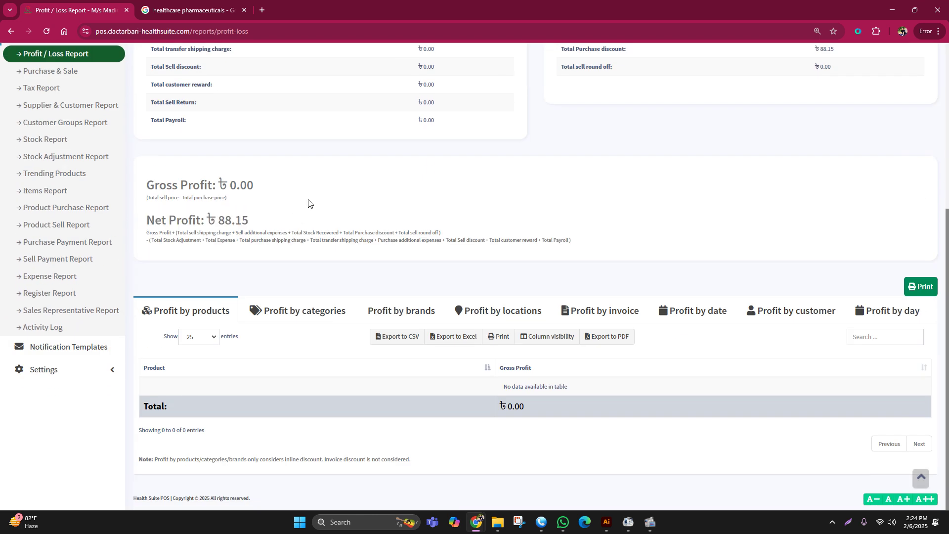
pyautogui.scroll(3, 339, 257)
pyautogui.moveTo(266, 364); pyautogui.dragTo(147, 352)
pyautogui.click(368, 323)
pyautogui.click(324, 331)
pyautogui.click(287, 327)
pyautogui.moveTo(293, 321); pyautogui.dragTo(141, 316)
pyautogui.click(445, 316)
pyautogui.press('F5')
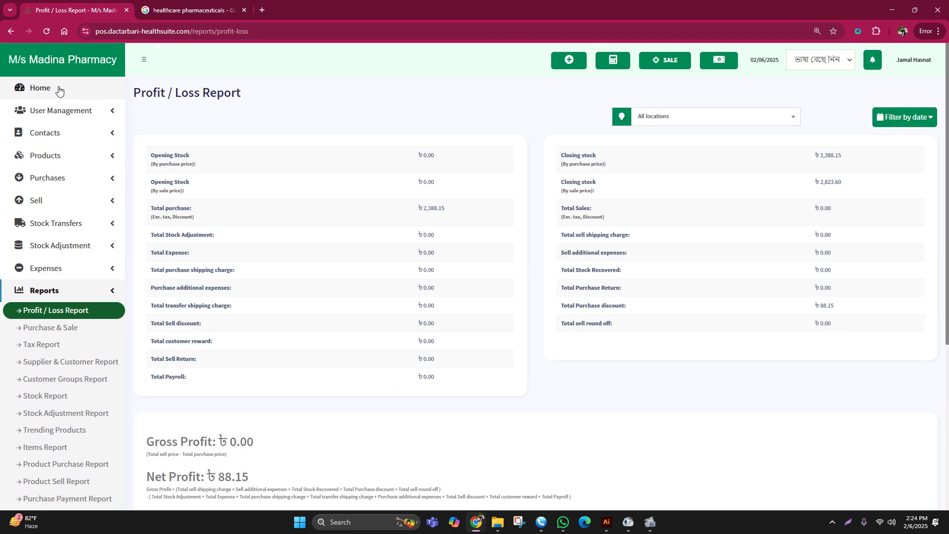
# - Open a cash register with 0 cash in hand for a new POS sale
pyautogui.click(680, 62)
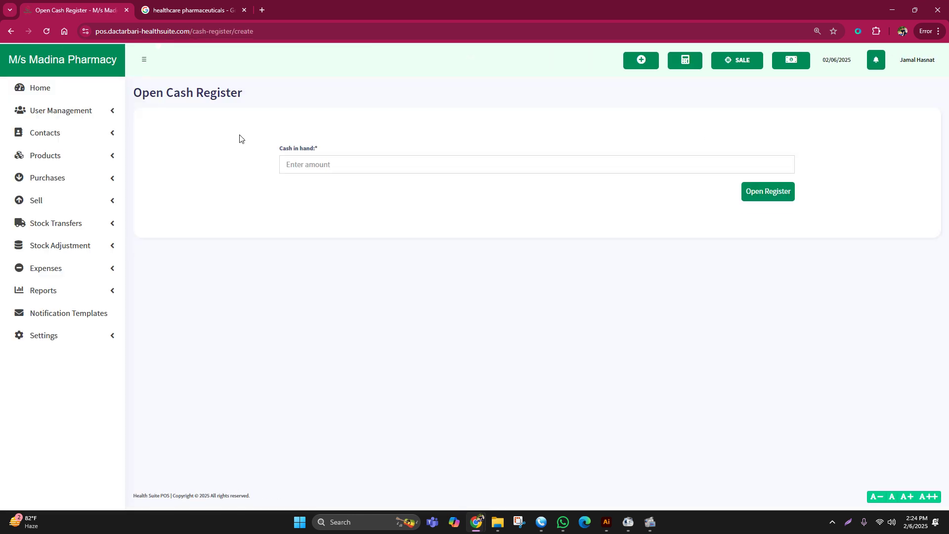
pyautogui.click(297, 168)
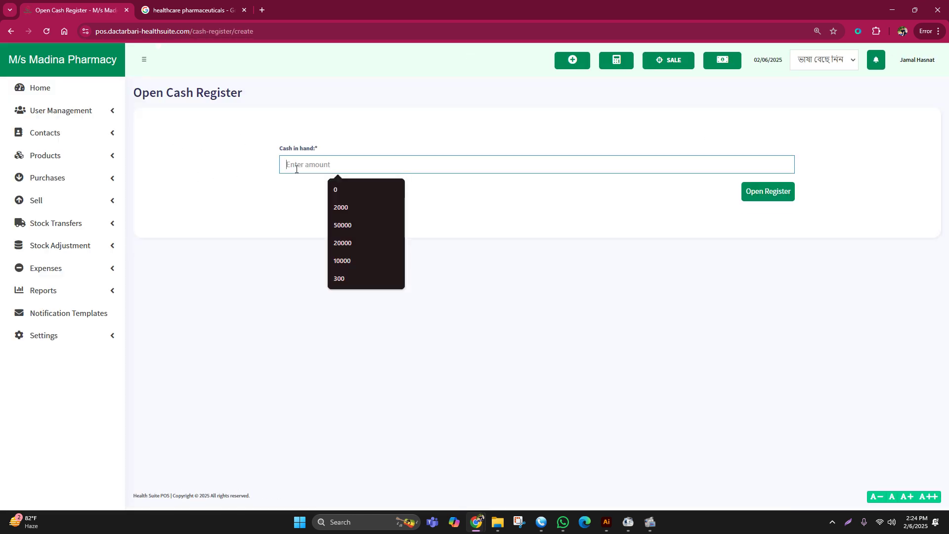
pyautogui.write('0')
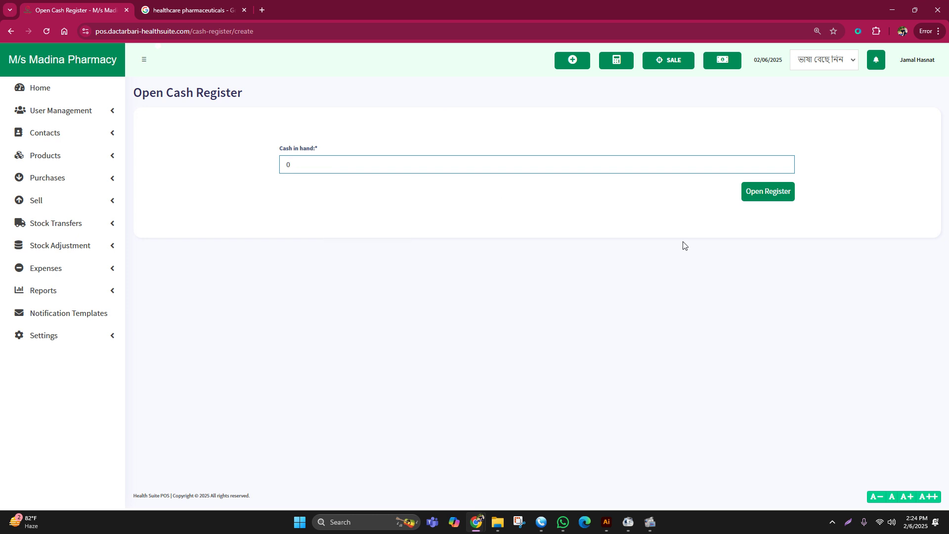
pyautogui.click(764, 197)
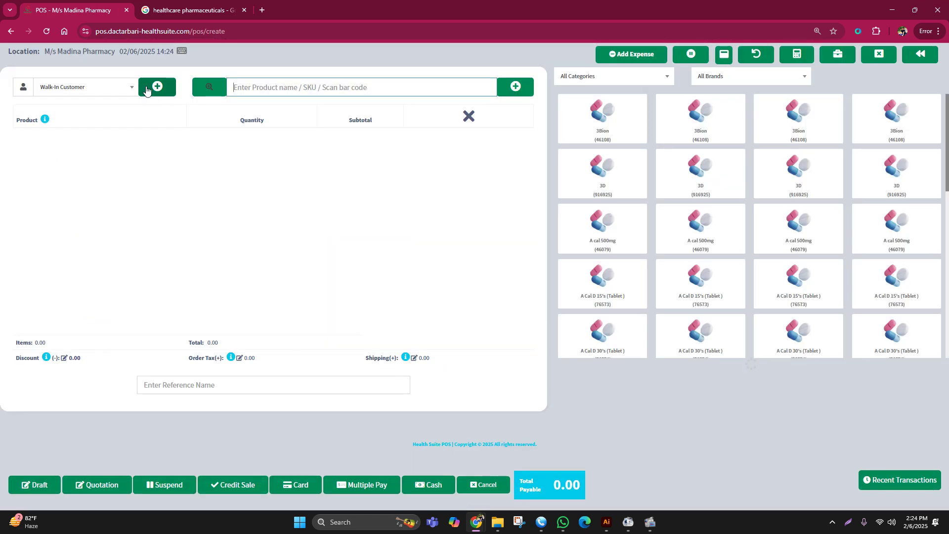
# - Open the new contact form beside the customer dropdown and make the contact an individual
pyautogui.click(146, 86)
pyautogui.click(121, 179)
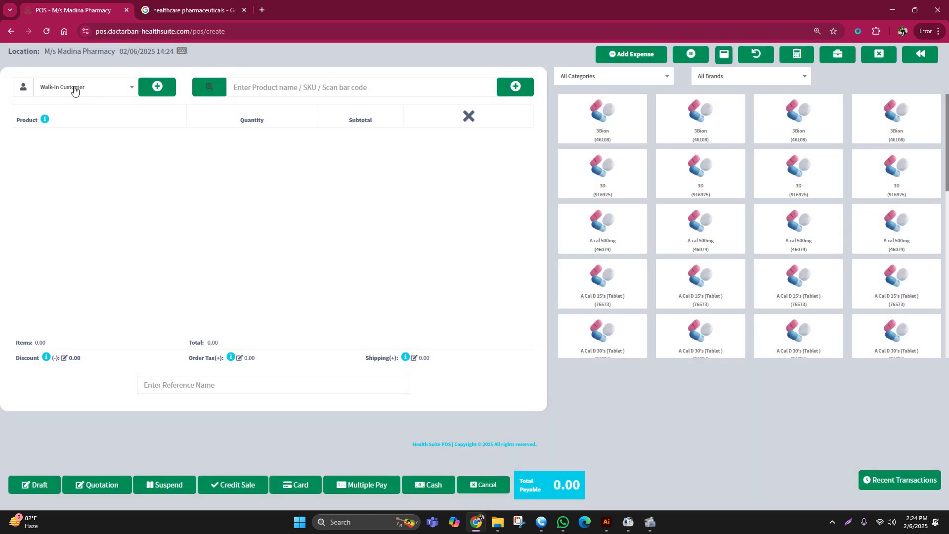
pyautogui.click(74, 88)
pyautogui.click(166, 91)
pyautogui.click(148, 130)
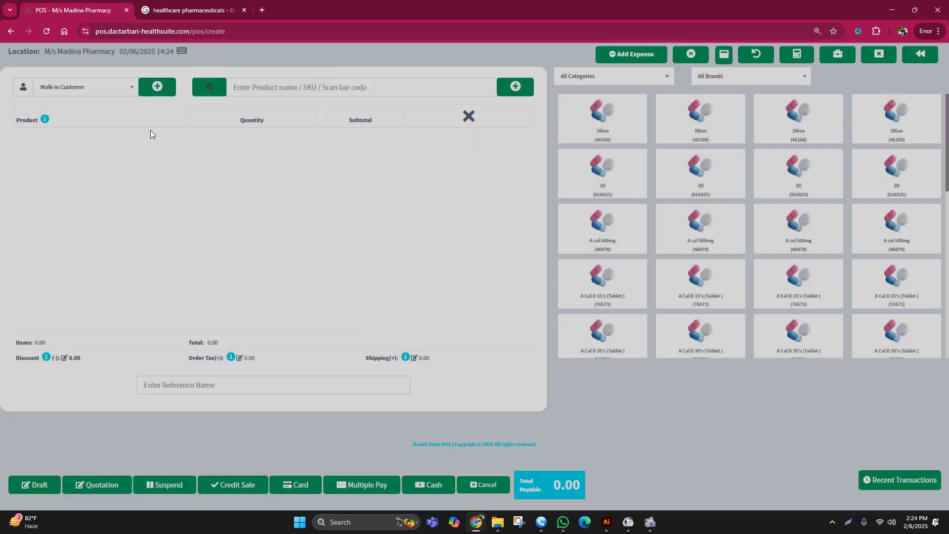
pyautogui.click(157, 88)
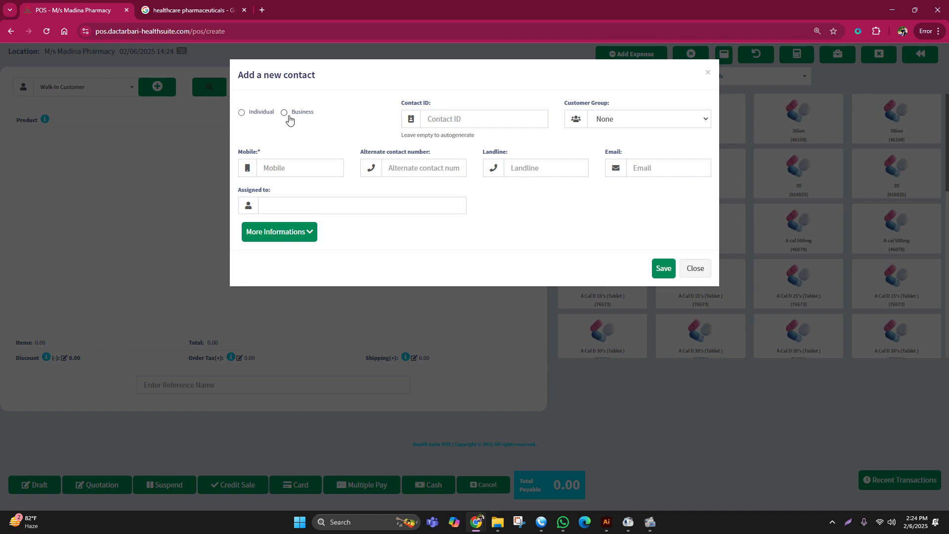
pyautogui.click(240, 112)
# - Enter the customer's first name, middle name and mobile number, and save the contact
pyautogui.click(382, 168)
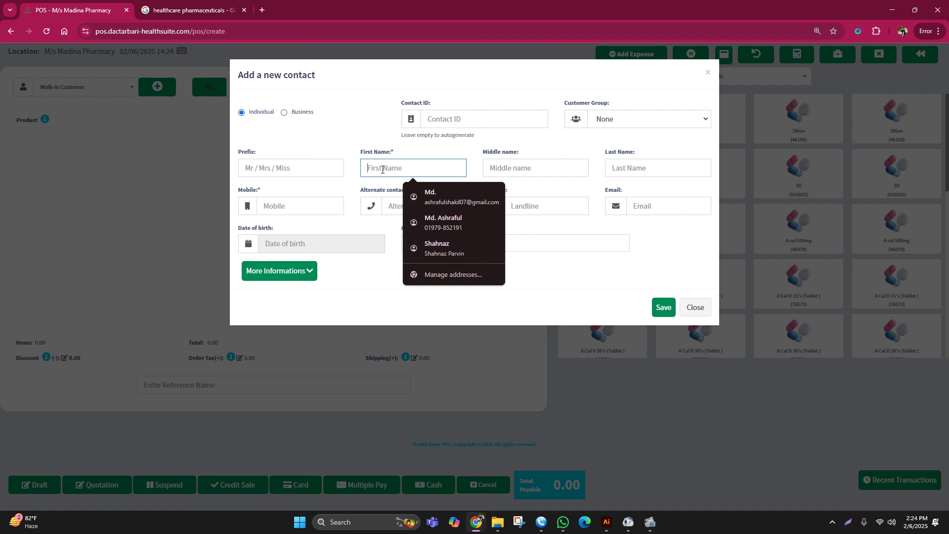
pyautogui.write('HAsrat')
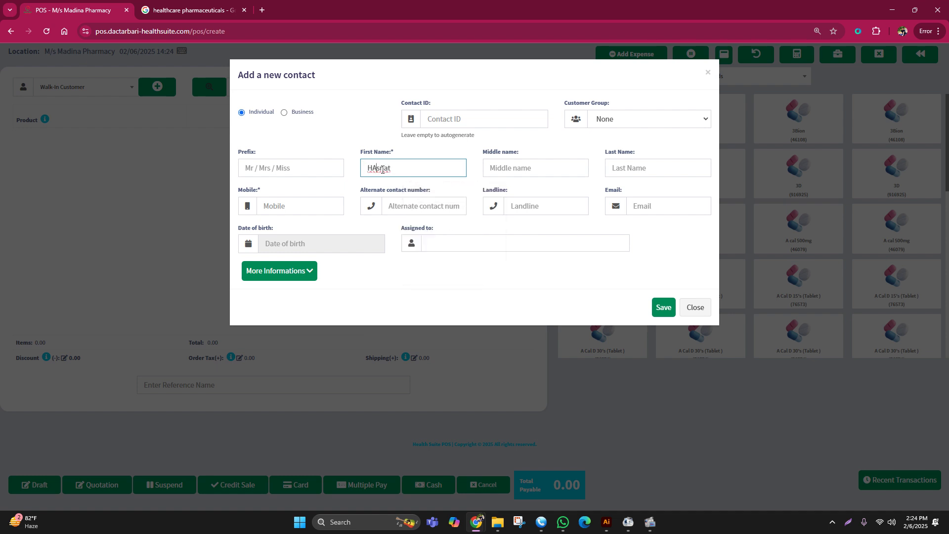
pyautogui.press('BackSpace')
pyautogui.write('a')
pyautogui.click(503, 168)
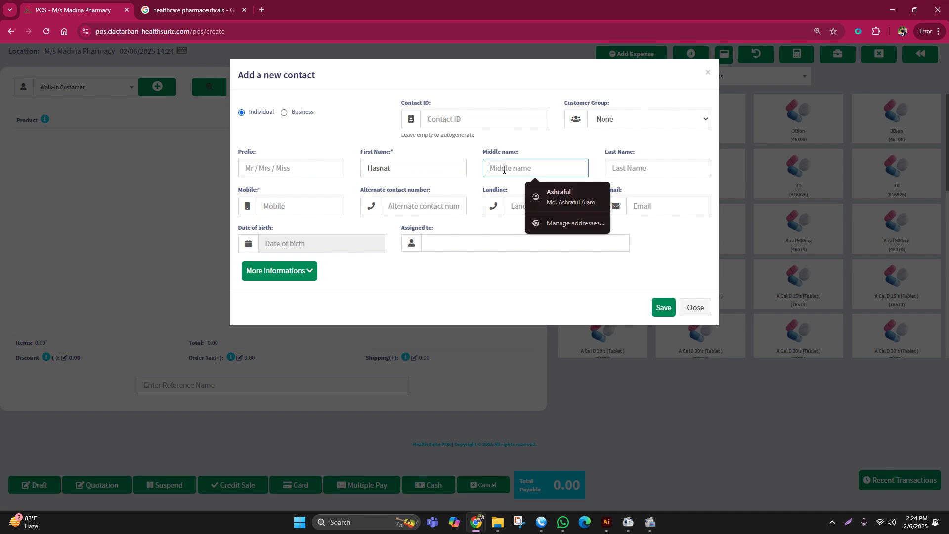
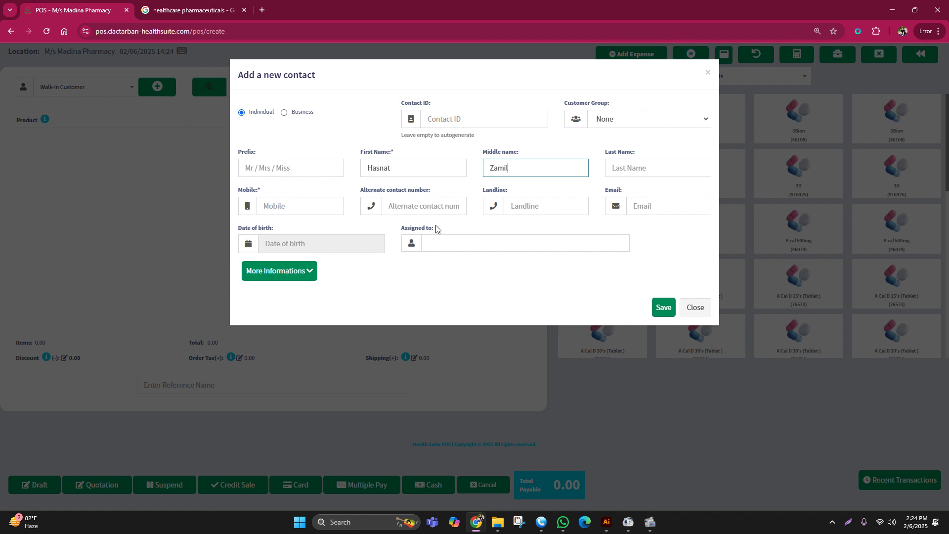
pyautogui.click(280, 208)
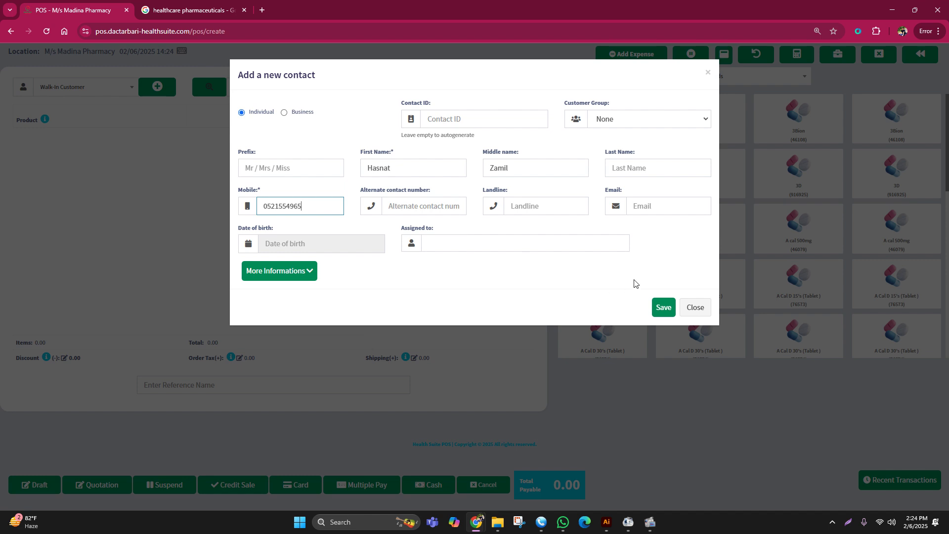
pyautogui.click(663, 308)
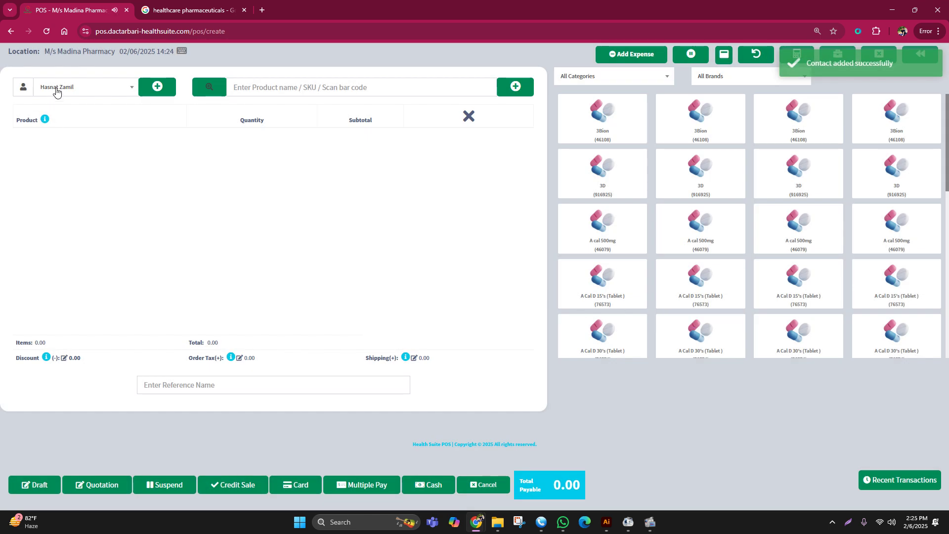
# - Search 'Seclo' and add one each of Seclo 20 (Capsule), Seclo 40 (Capsule) and Seclo 40 (Injection)
pyautogui.click(245, 88)
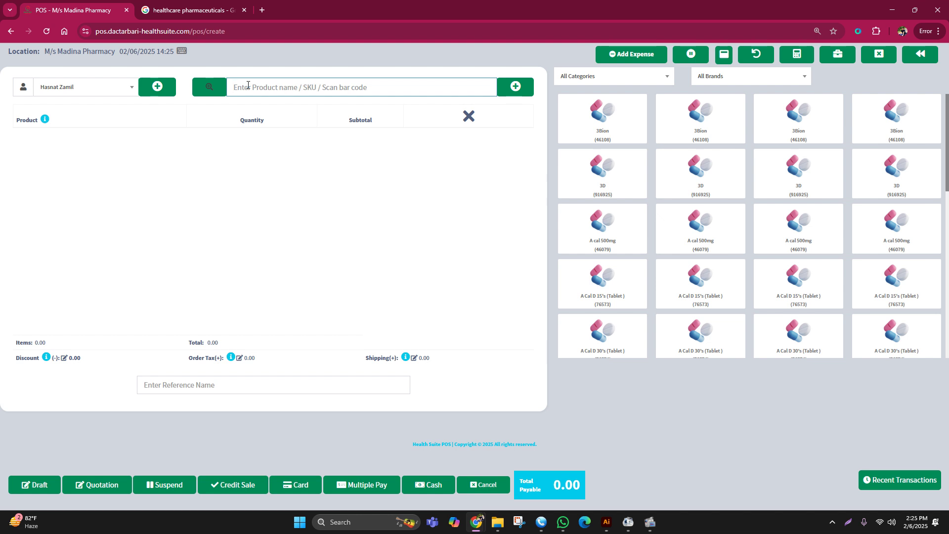
pyautogui.write('Seclo')
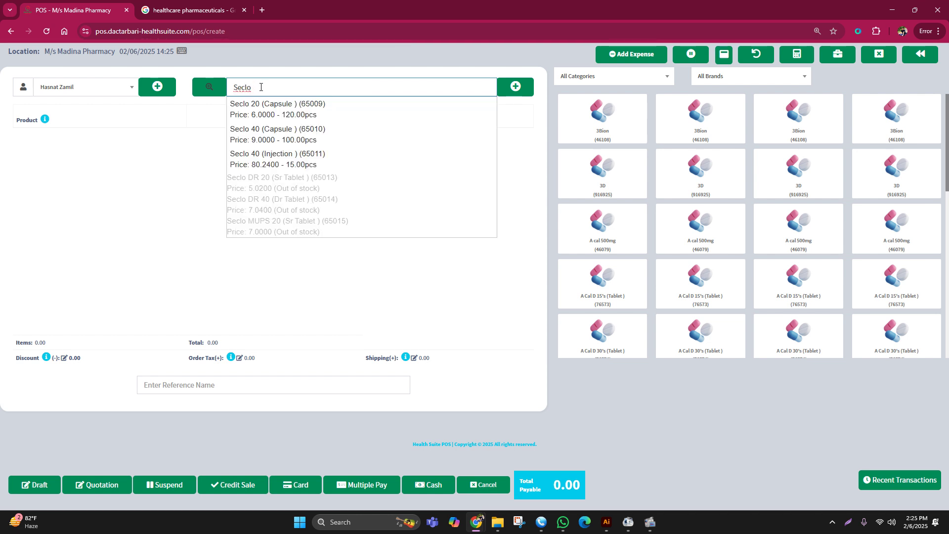
pyautogui.doubleClick(252, 87)
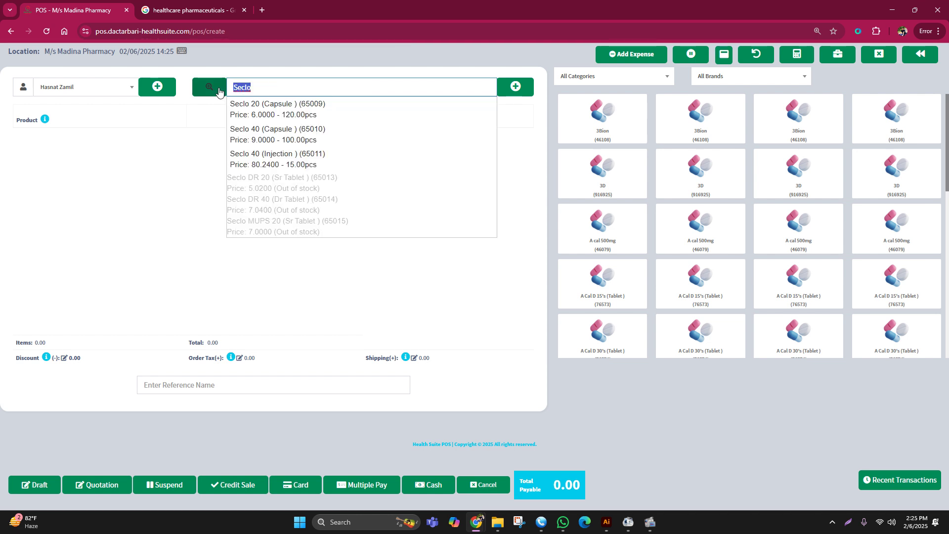
pyautogui.click(292, 111)
pyautogui.write('Seclo')
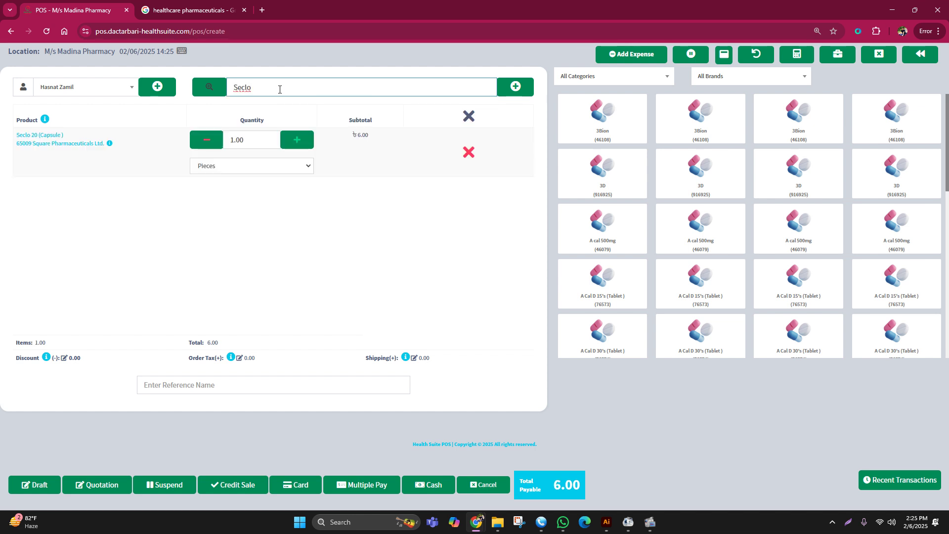
pyautogui.click(272, 130)
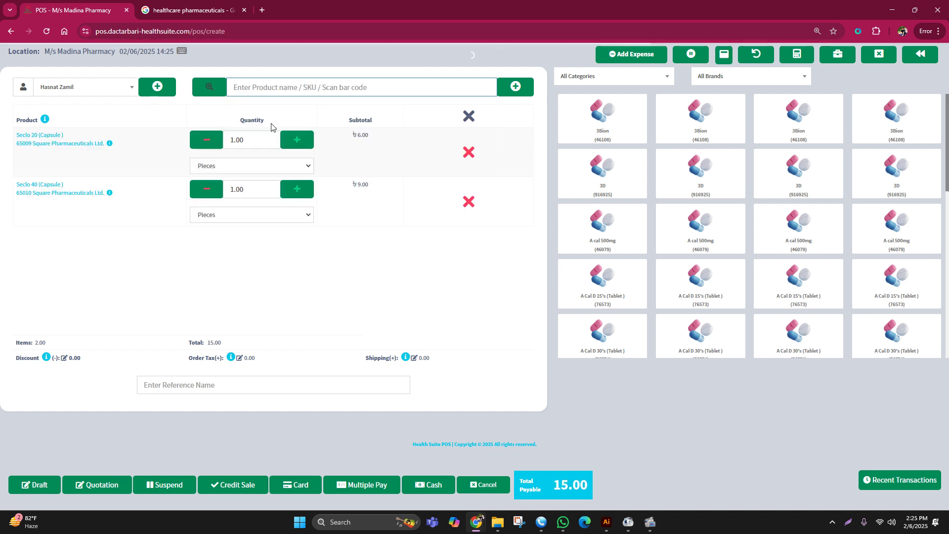
pyautogui.write('Seclo')
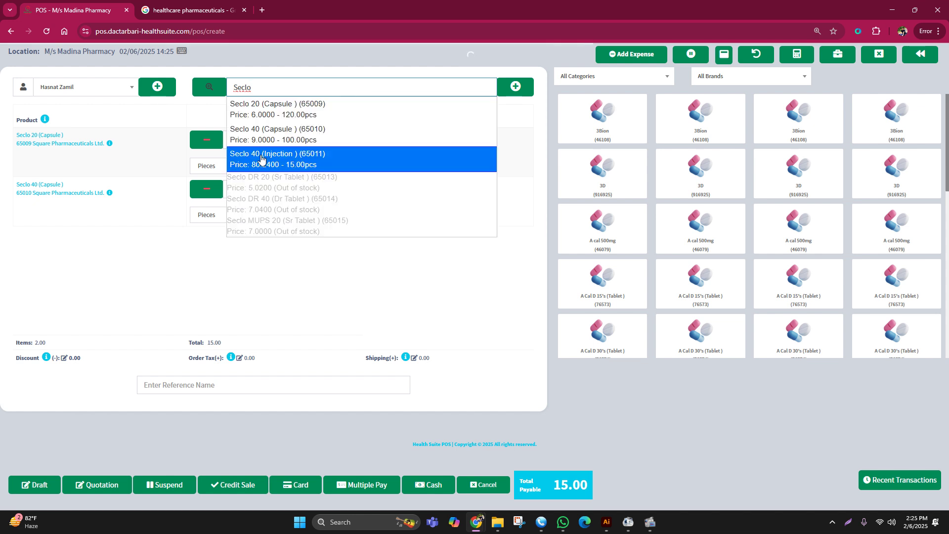
pyautogui.click(261, 159)
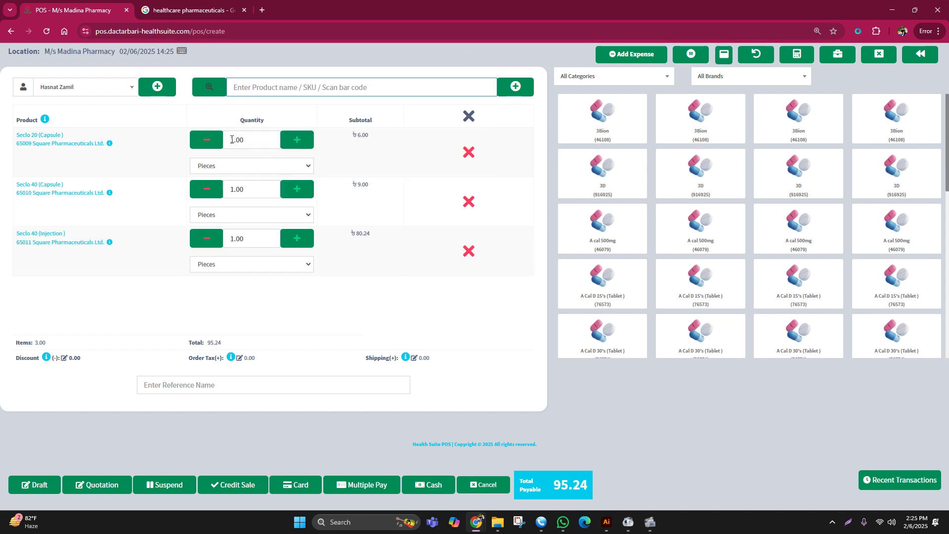
pyautogui.moveTo(231, 139); pyautogui.dragTo(272, 140)
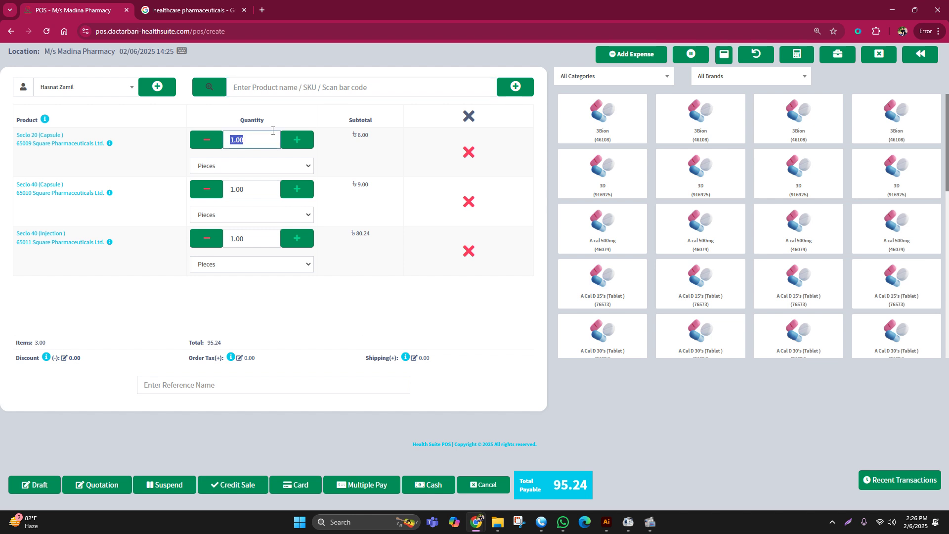
pyautogui.click(252, 86)
pyautogui.write('Seclo')
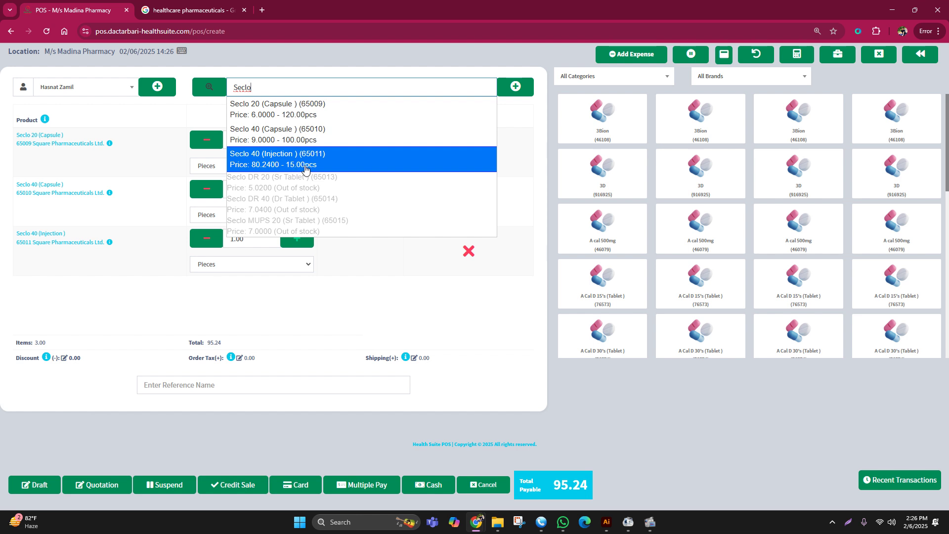
# - Try a Seclo 40 (Injection) quantity of 16, which triggers the stock warning
pyautogui.click(366, 275)
pyautogui.click(206, 240)
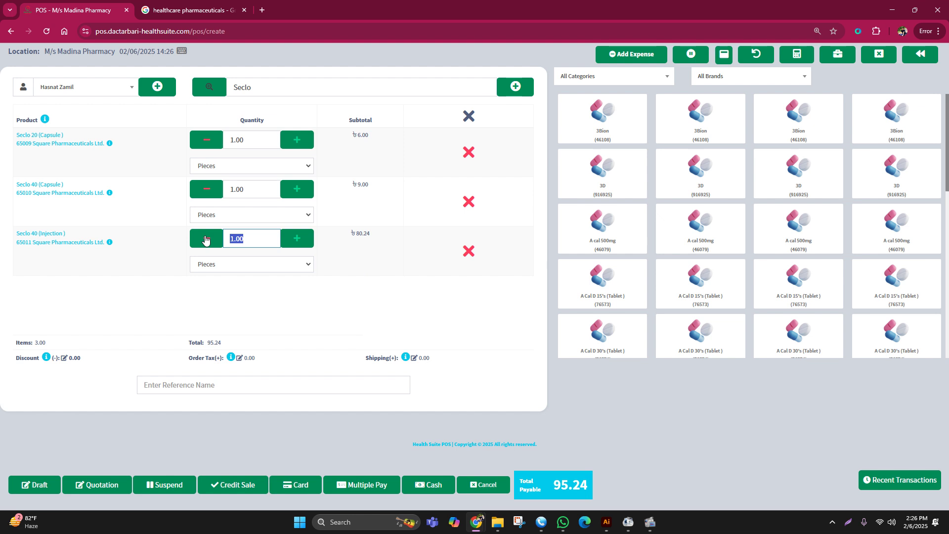
pyautogui.write('16')
pyautogui.click(214, 241)
pyautogui.press('BackSpace')
pyautogui.click(277, 87)
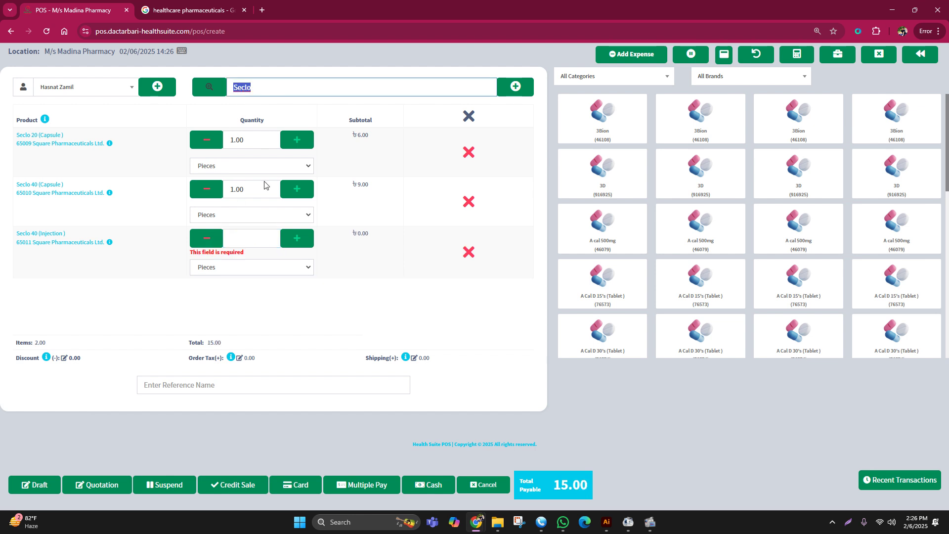
pyautogui.click(238, 239)
pyautogui.write('16')
pyautogui.click(238, 238)
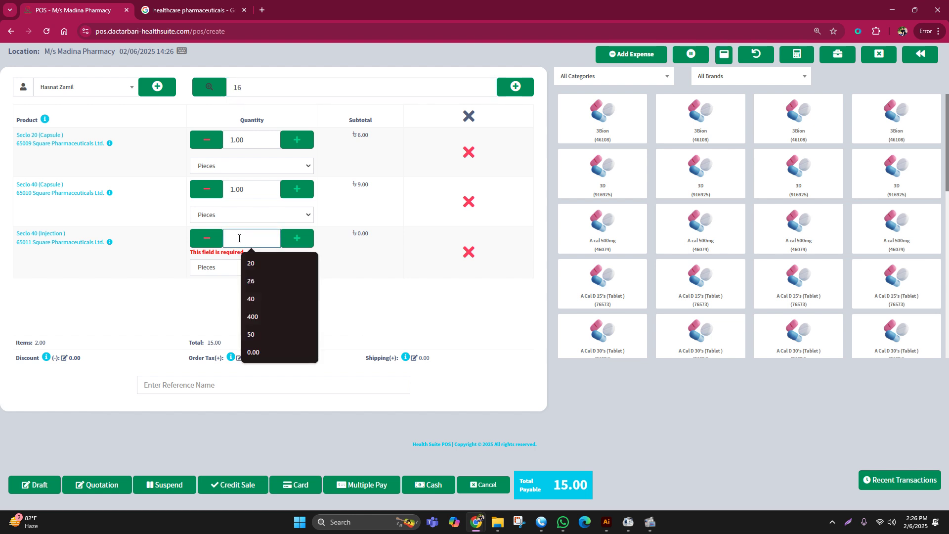
pyautogui.write('16')
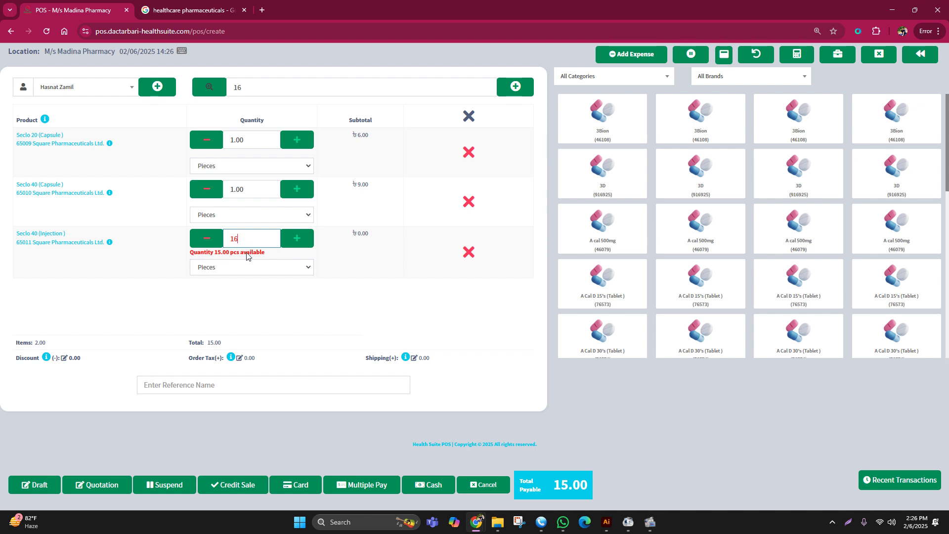
pyautogui.press('Return')
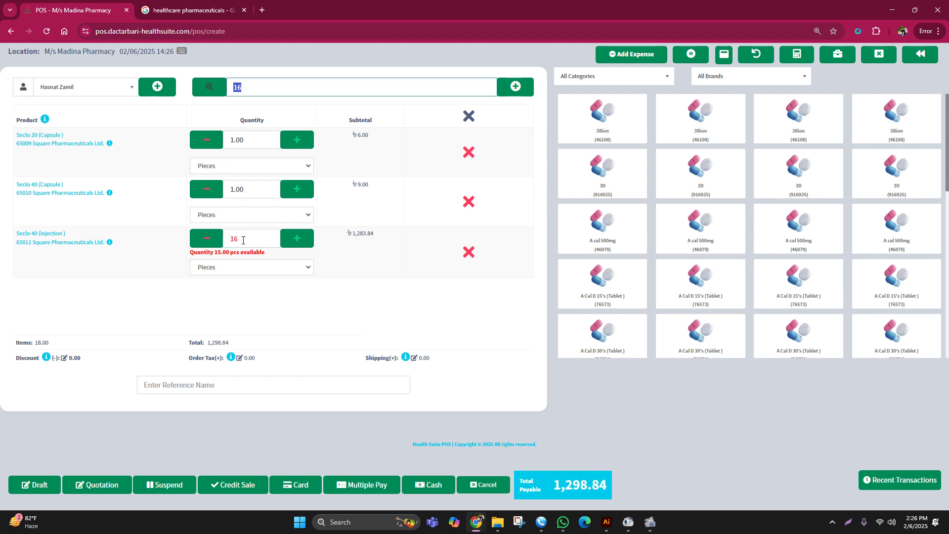
# - Lower the injection quantity to 15, the full available stock, for a 1,218.60 total
pyautogui.press('BackSpace')
pyautogui.click(242, 239)
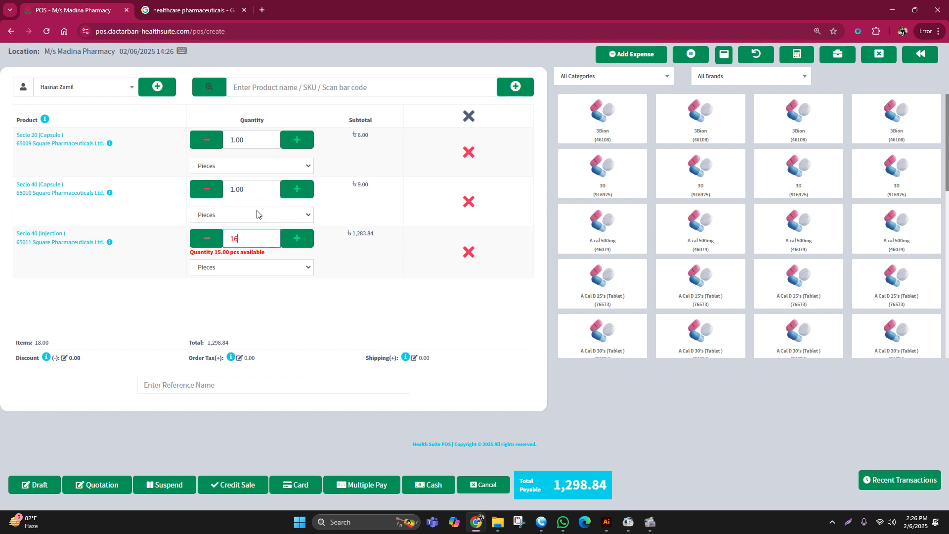
pyautogui.press('BackSpace')
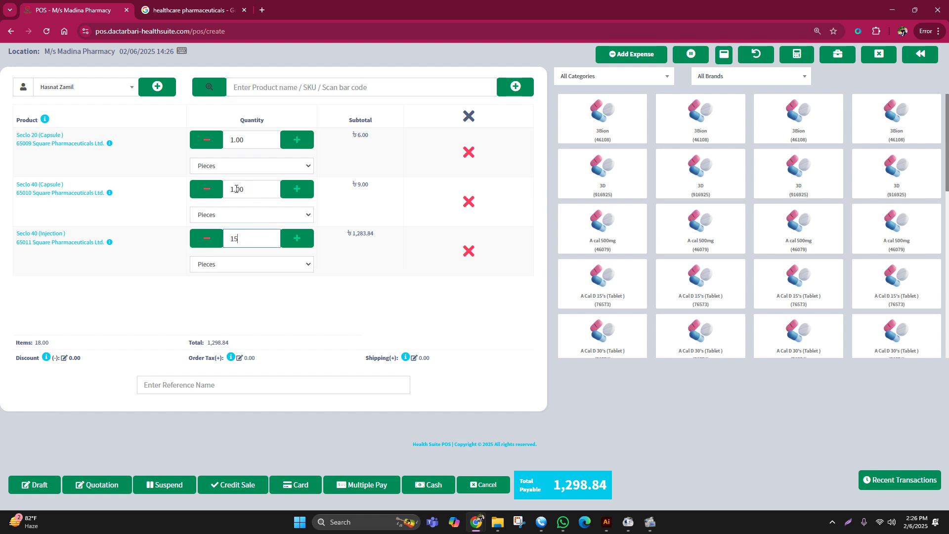
pyautogui.click(249, 81)
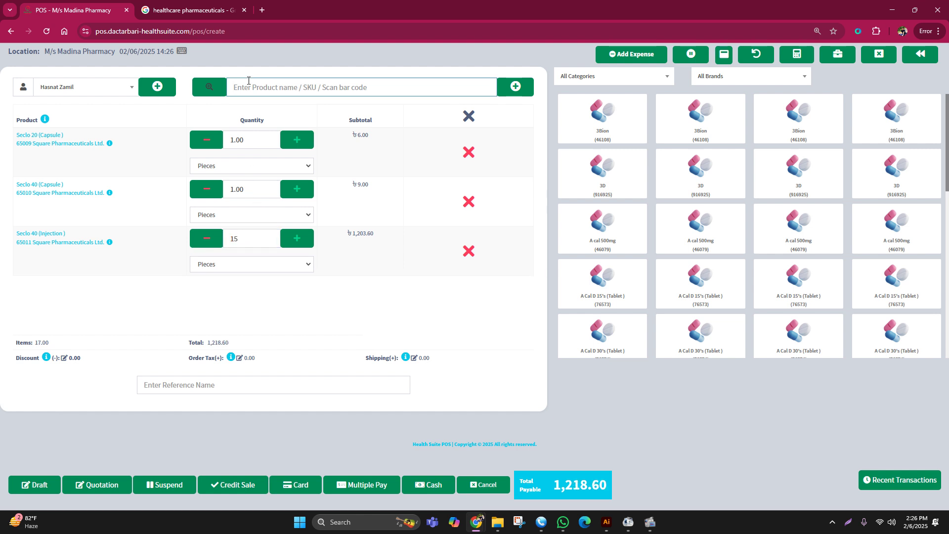
pyautogui.write('Seclo')
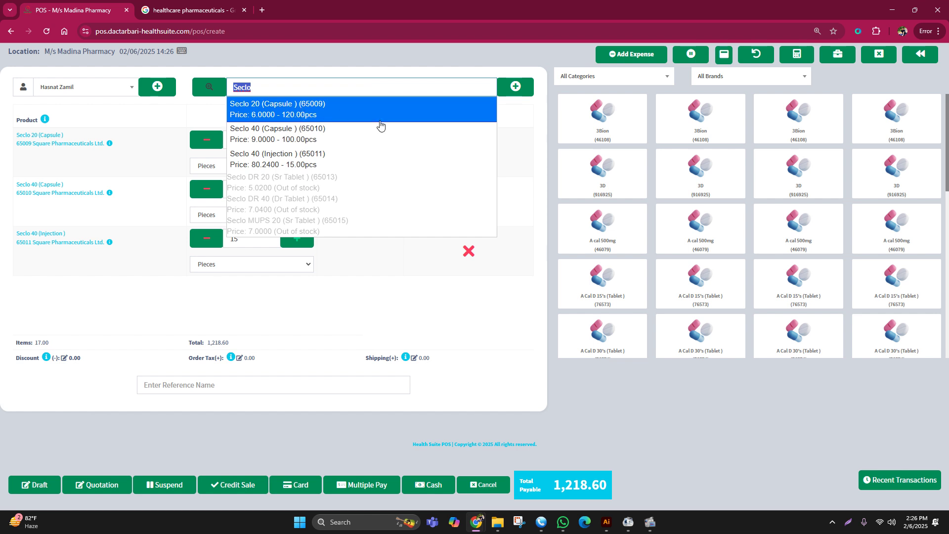
pyautogui.click(241, 212)
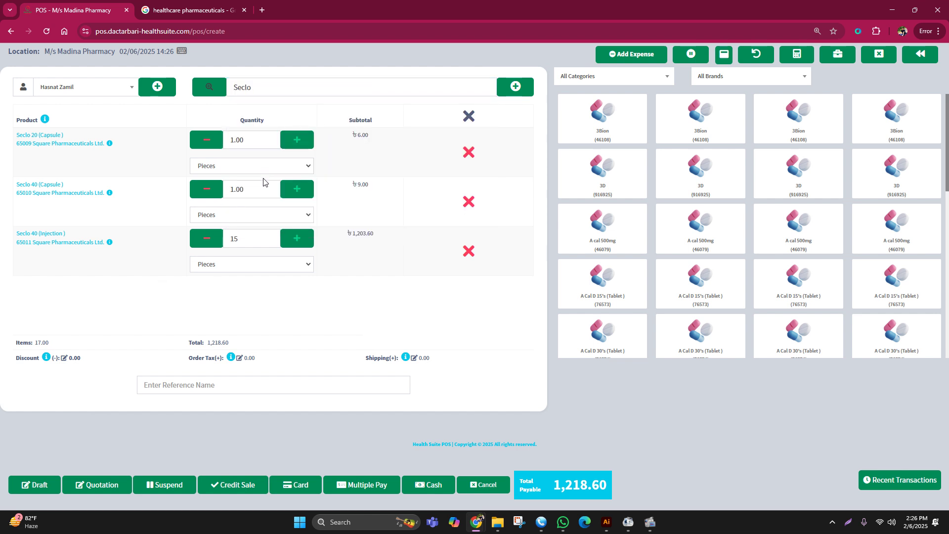
# - Set Seclo 40 (Capsule) quantity to 100 and Seclo 20 (Capsule) to 120, totalling 2,823.60
pyautogui.click(225, 191)
pyautogui.click(252, 186)
pyautogui.click(241, 190)
pyautogui.press('BackSpace')
pyautogui.press('BackSpace')
pyautogui.press('BackSpace')
pyautogui.press('BackSpace')
pyautogui.write('100')
pyautogui.click(226, 143)
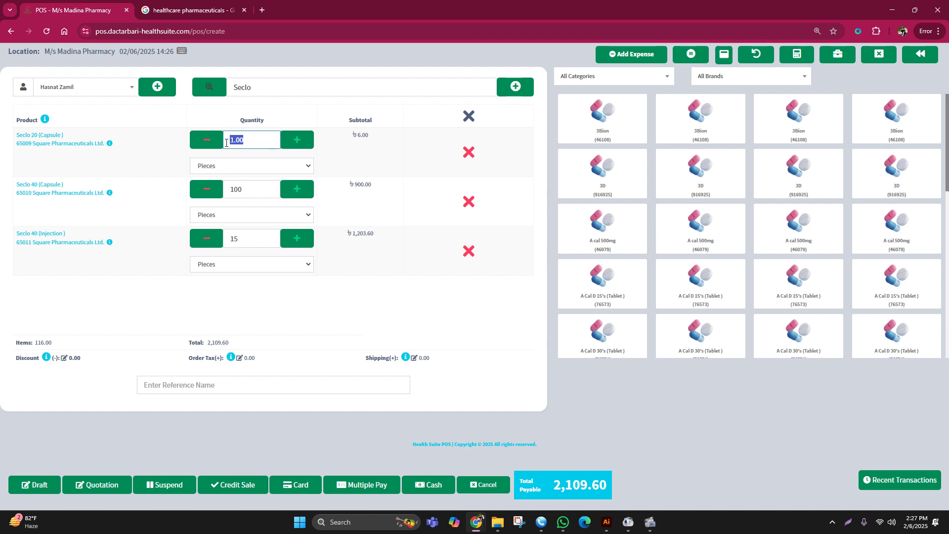
pyautogui.write('120')
pyautogui.click(346, 158)
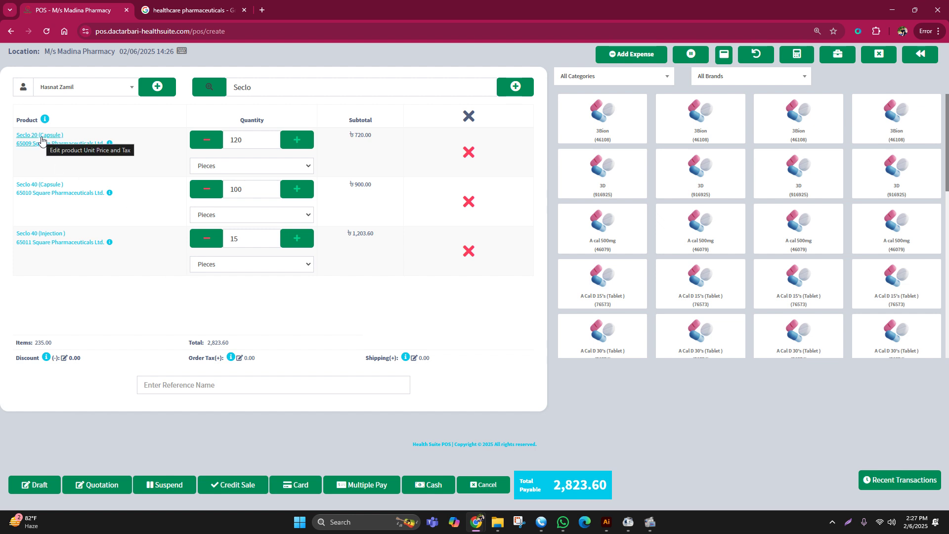
pyautogui.click(35, 189)
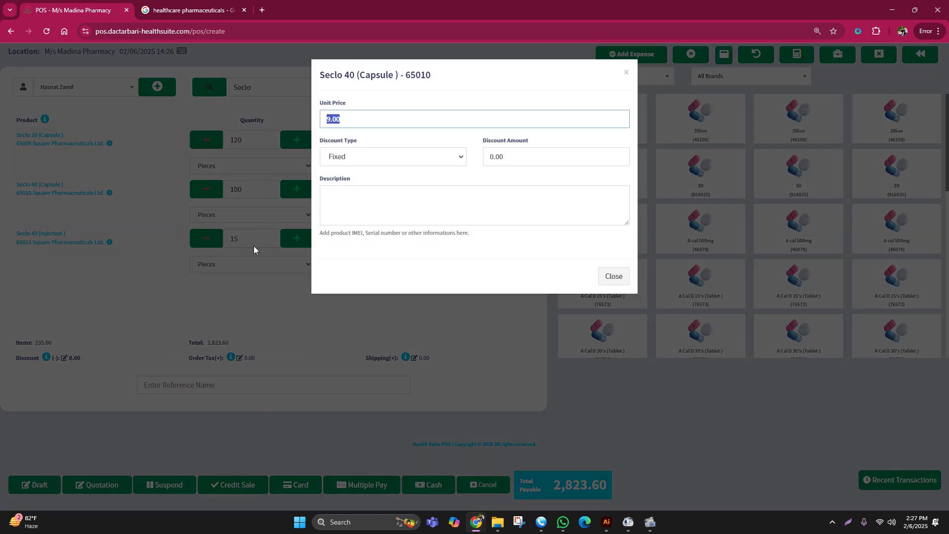
pyautogui.click(425, 328)
pyautogui.click(55, 141)
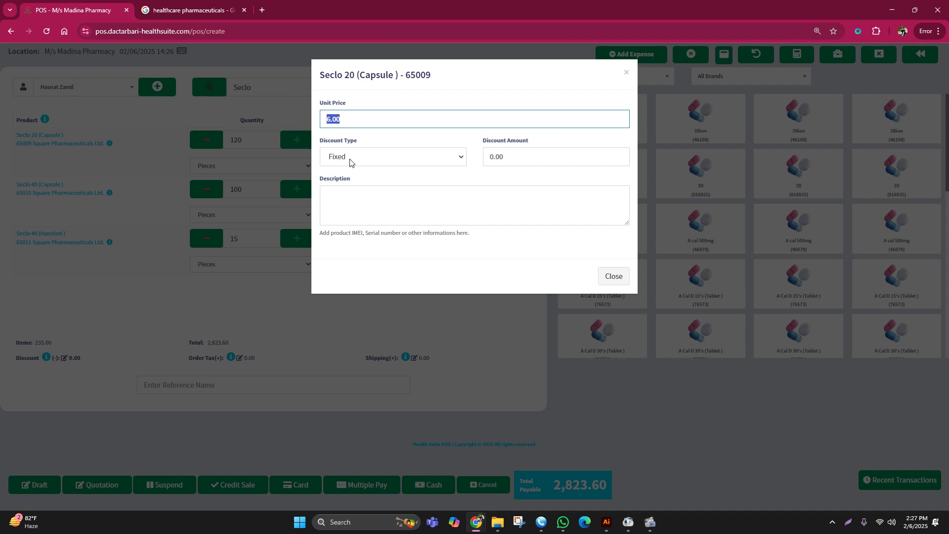
pyautogui.click(52, 192)
pyautogui.click(45, 192)
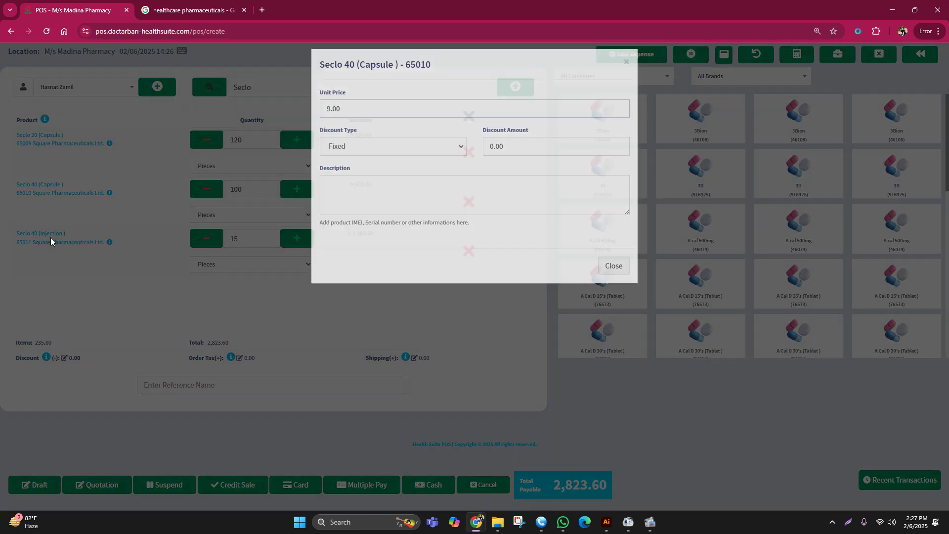
pyautogui.click(51, 237)
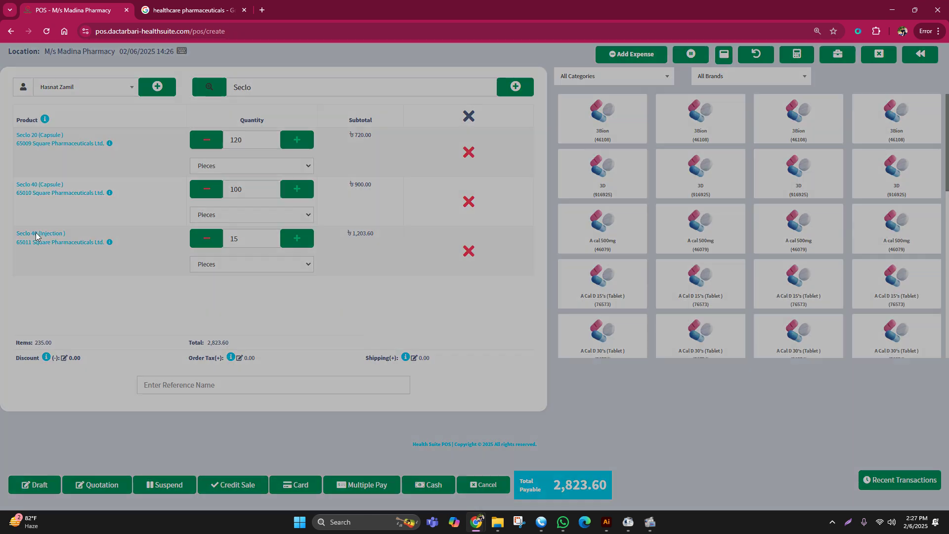
pyautogui.click(36, 232)
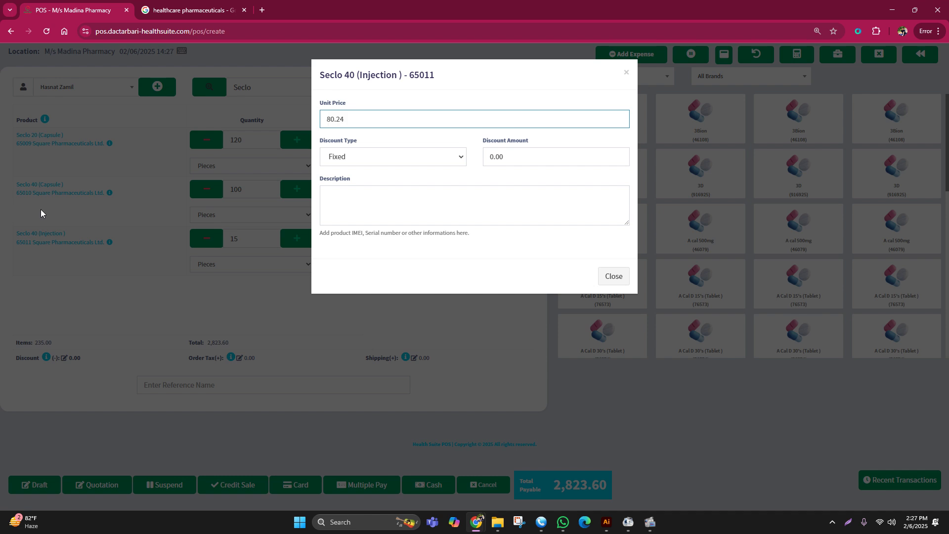
pyautogui.click(41, 209)
pyautogui.click(40, 185)
pyautogui.click(183, 310)
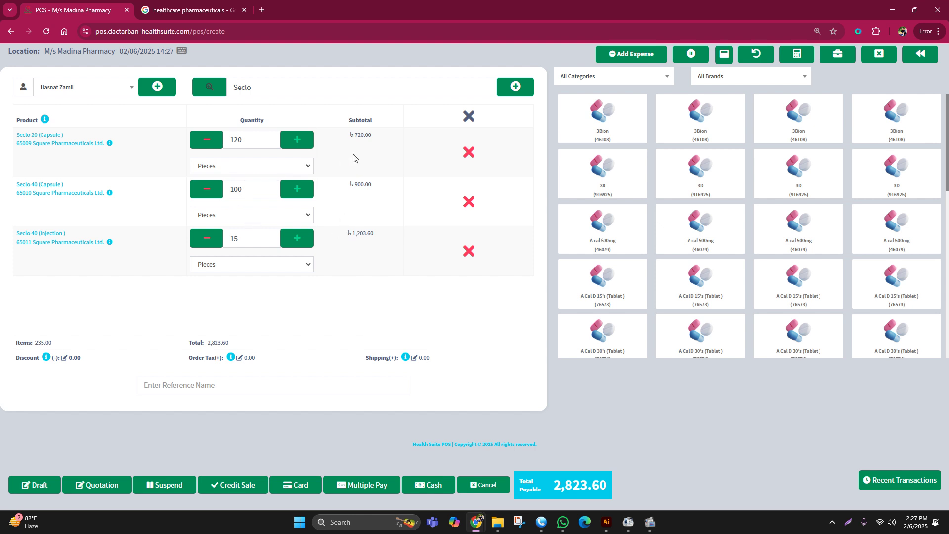
pyautogui.moveTo(355, 133); pyautogui.dragTo(390, 137)
pyautogui.click(394, 154)
pyautogui.click(371, 146)
pyautogui.click(82, 143)
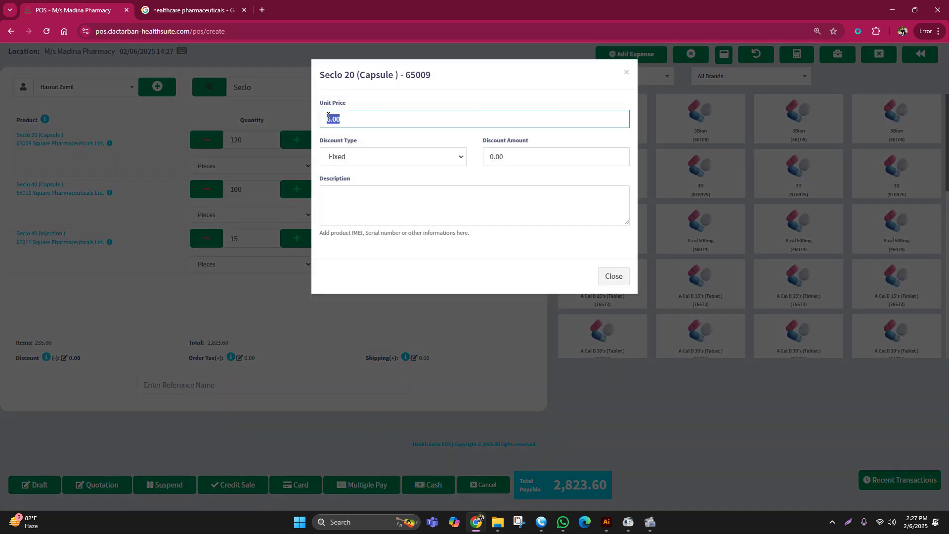
pyautogui.click(357, 118)
pyautogui.moveTo(357, 118); pyautogui.dragTo(310, 123)
pyautogui.click(263, 307)
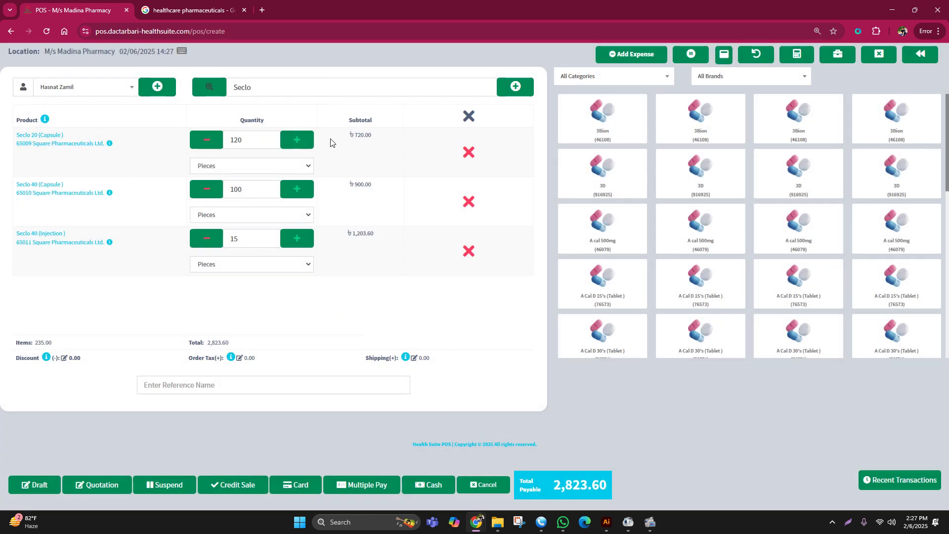
pyautogui.click(363, 148)
pyautogui.click(40, 141)
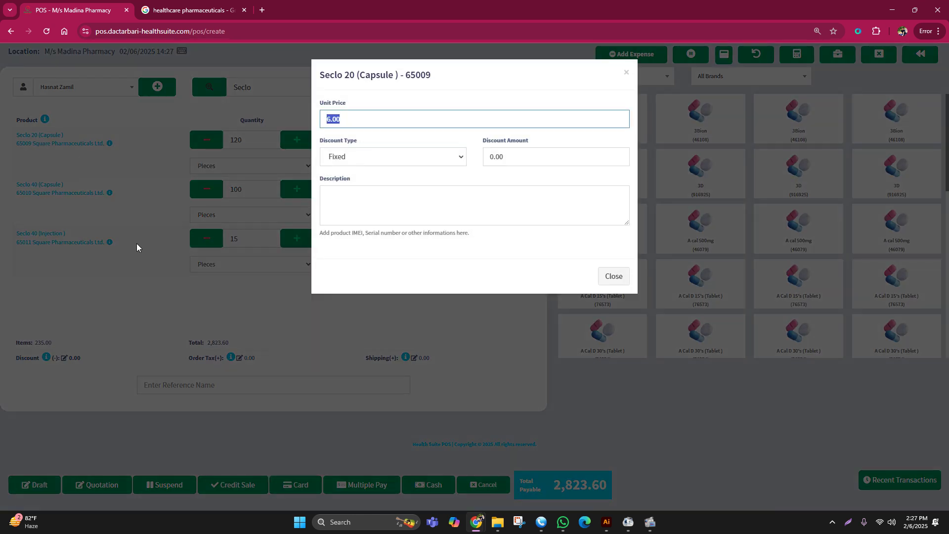
pyautogui.click(304, 318)
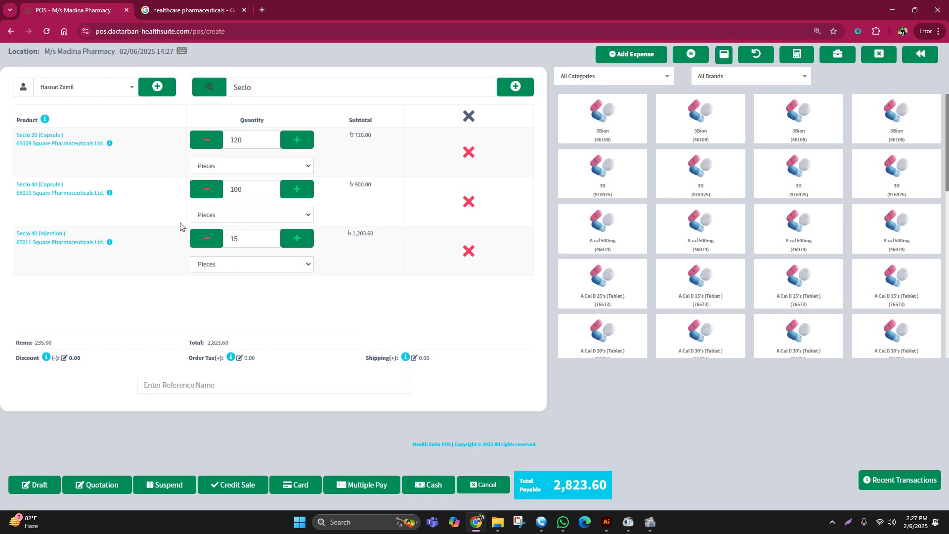
pyautogui.click(55, 144)
pyautogui.click(386, 158)
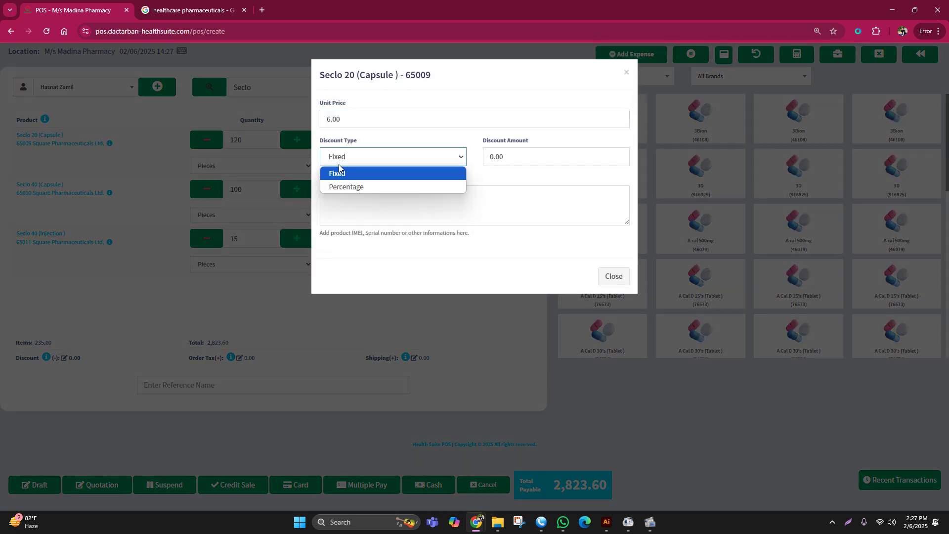
pyautogui.press('Tab')
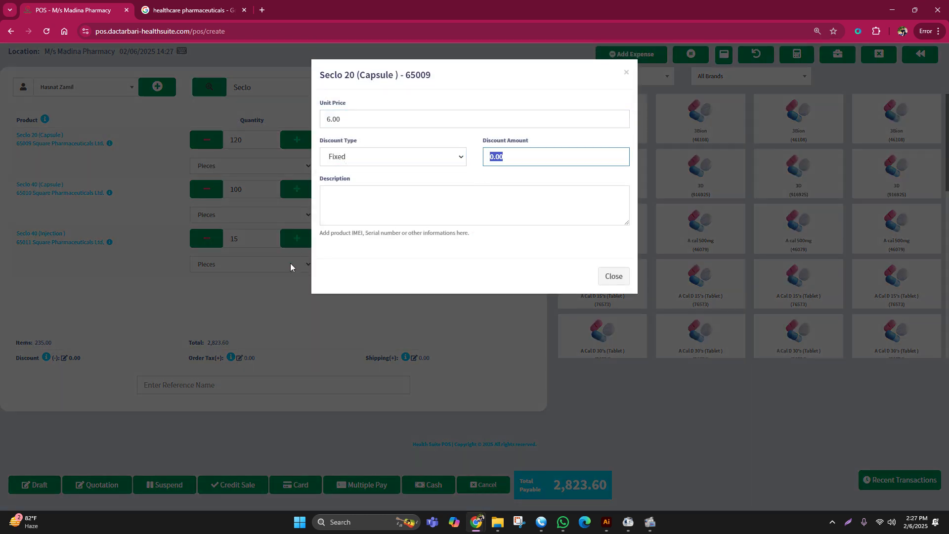
pyautogui.click(308, 293)
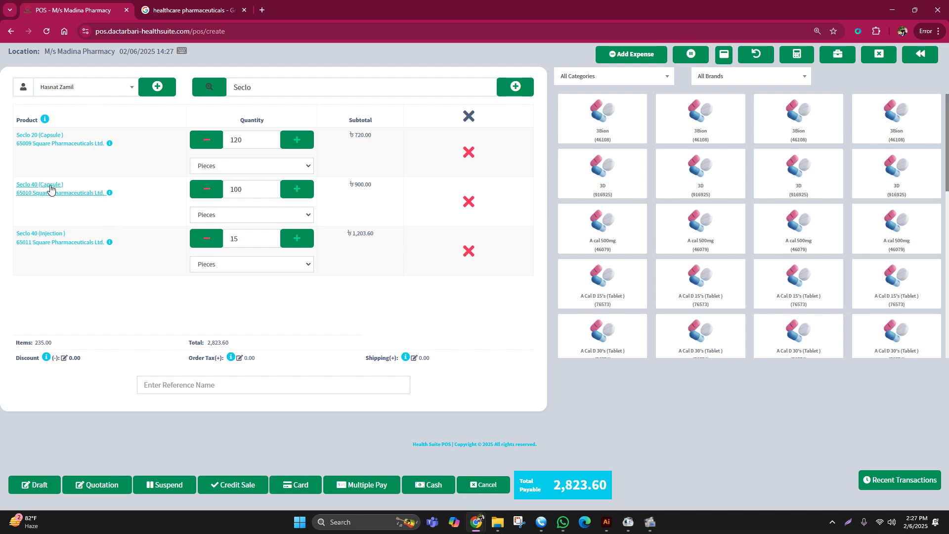
pyautogui.click(50, 188)
pyautogui.click(334, 304)
pyautogui.click(44, 187)
pyautogui.click(345, 159)
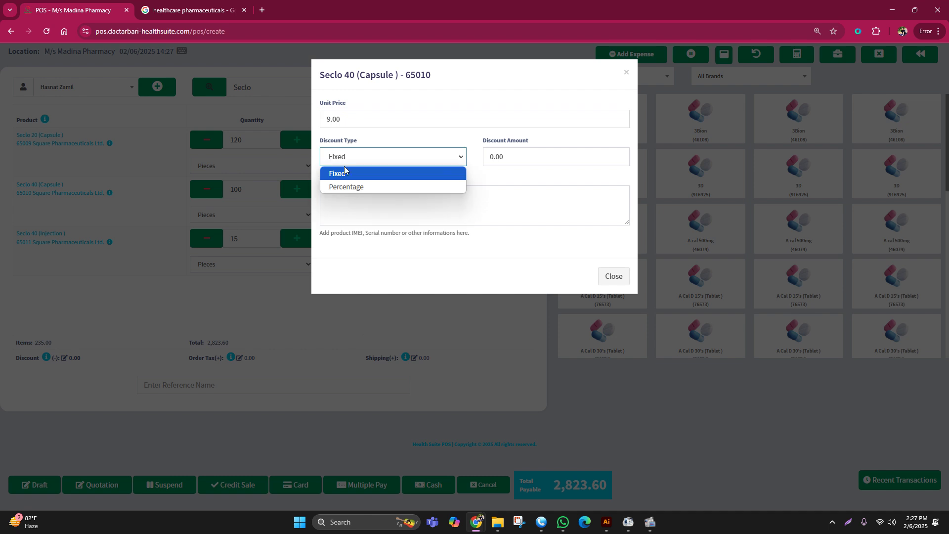
pyautogui.click(126, 262)
pyautogui.click(74, 238)
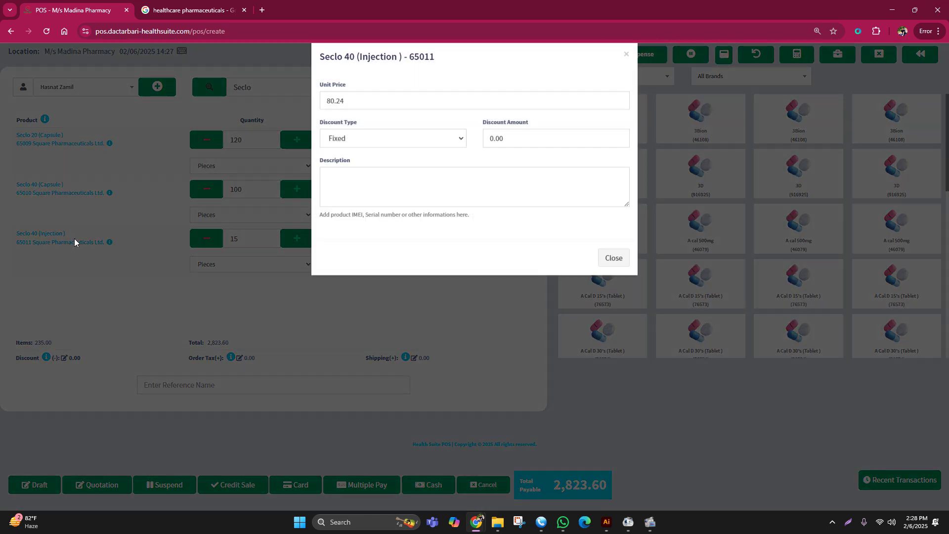
pyautogui.click(331, 316)
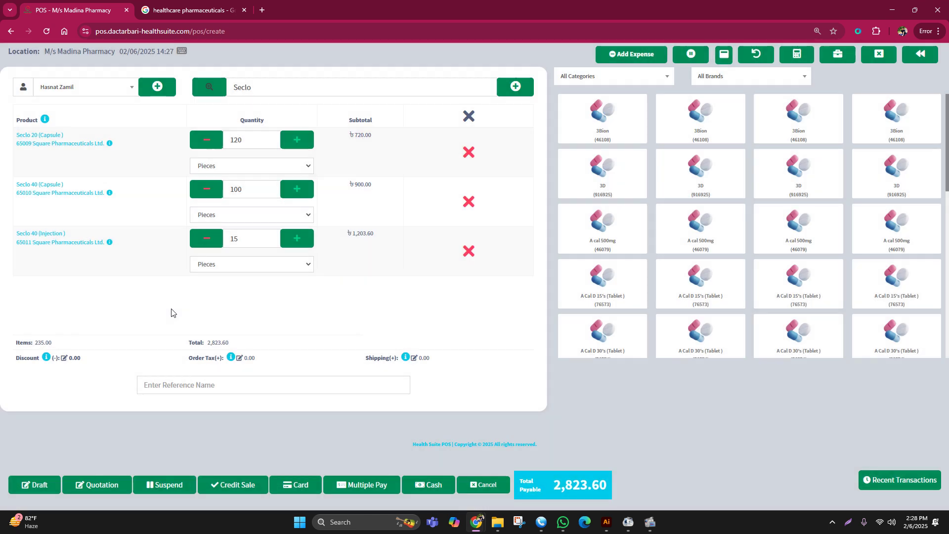
pyautogui.click(64, 357)
pyautogui.click(68, 355)
# - Apply a 5% percentage order discount to the sale
pyautogui.click(131, 326)
pyautogui.click(65, 358)
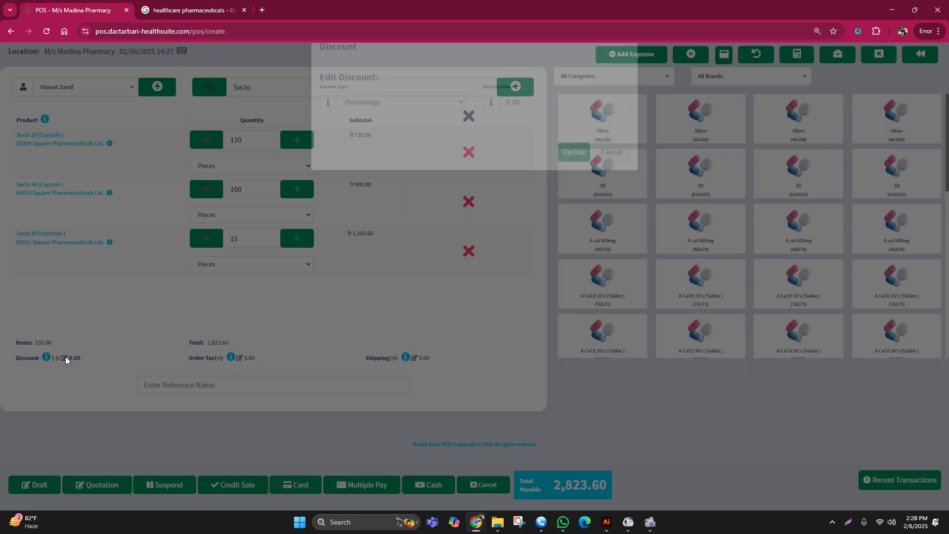
pyautogui.click(380, 130)
pyautogui.click(354, 159)
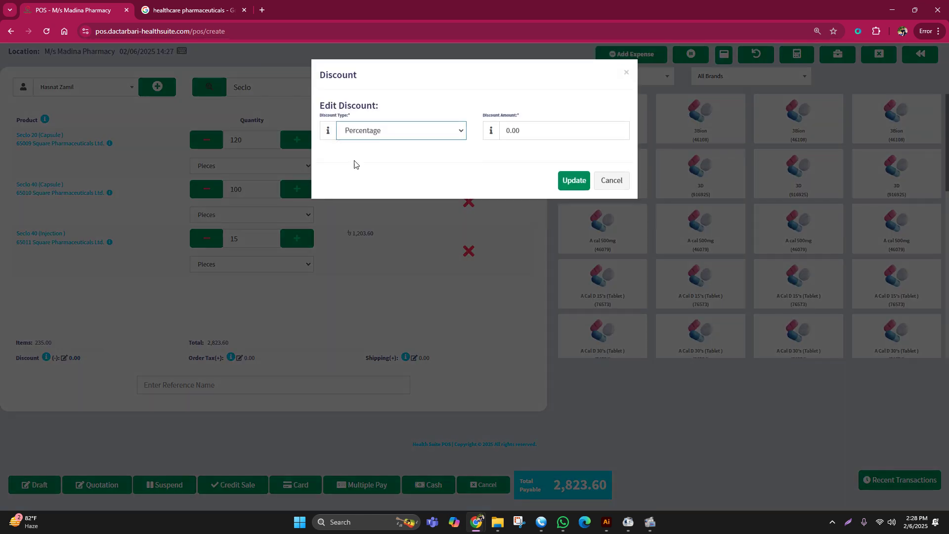
pyautogui.click(363, 134)
pyautogui.click(378, 172)
pyautogui.press('Tab')
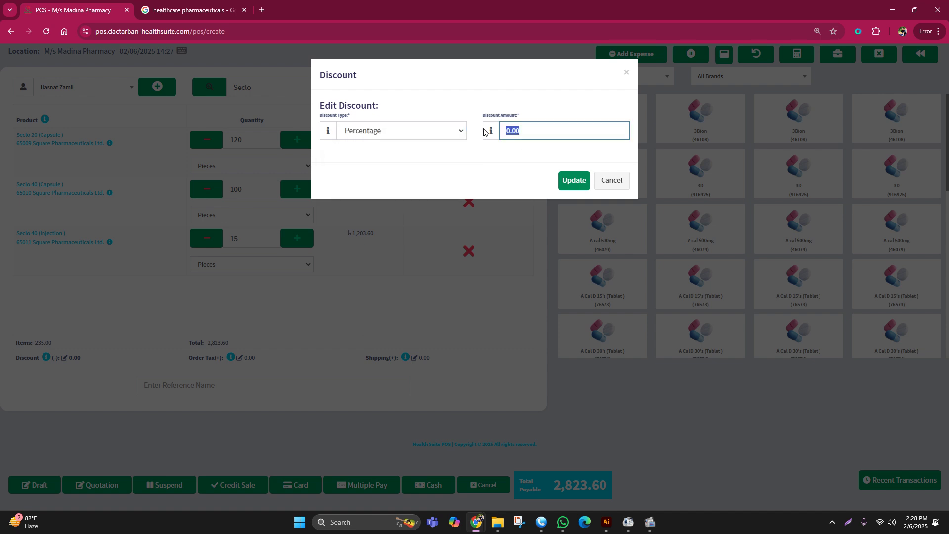
pyautogui.write('5')
pyautogui.click(571, 181)
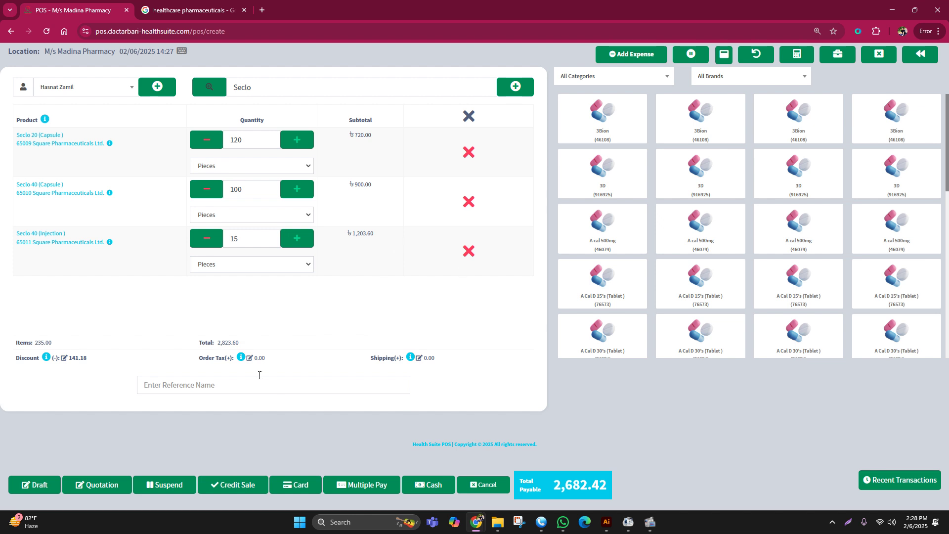
# - Compare the 2,823.60 pre-discount total with the 2,682.42 total payable
pyautogui.moveTo(218, 342); pyautogui.dragTo(251, 343)
pyautogui.click(272, 335)
pyautogui.moveTo(555, 487); pyautogui.dragTo(625, 482)
pyautogui.click(656, 475)
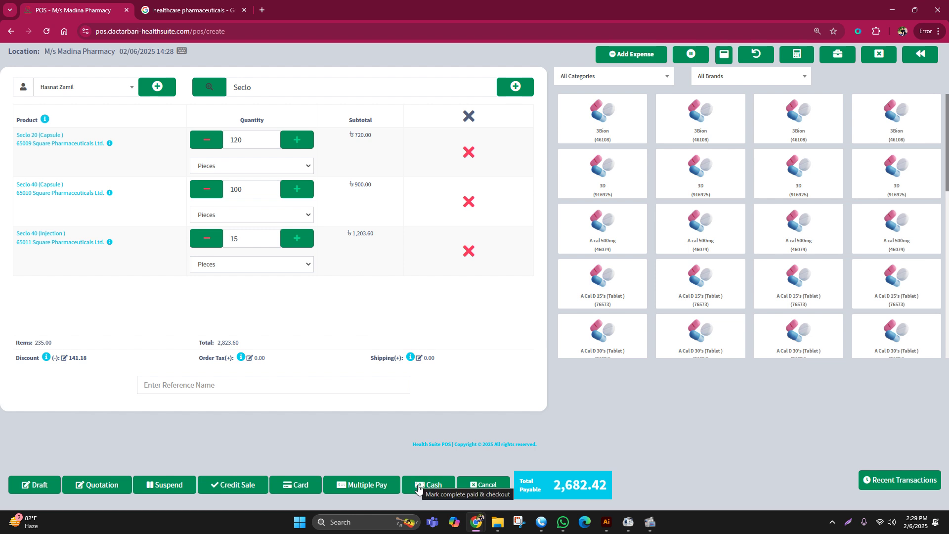
# - Record the sale as a 2,682.42 cash payment and dismiss the invoice print preview
pyautogui.click(418, 487)
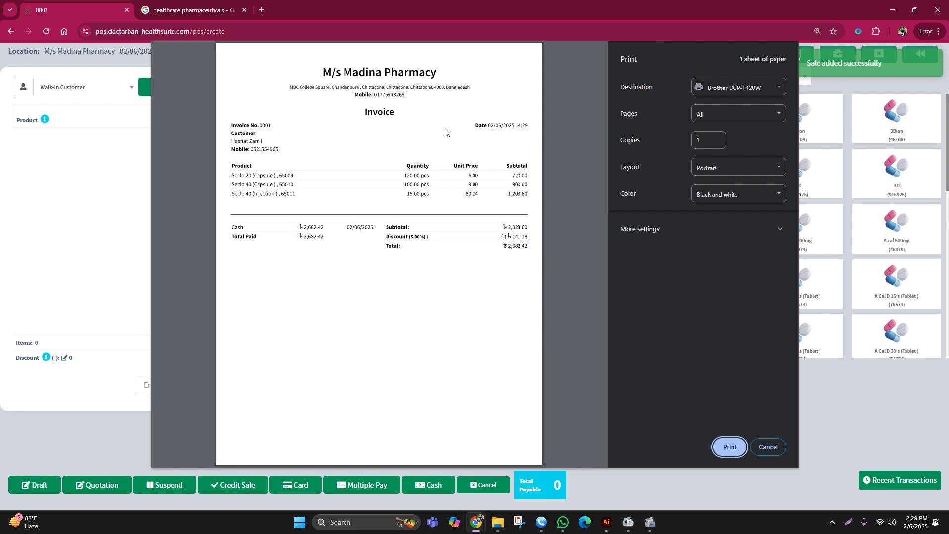
pyautogui.click(760, 449)
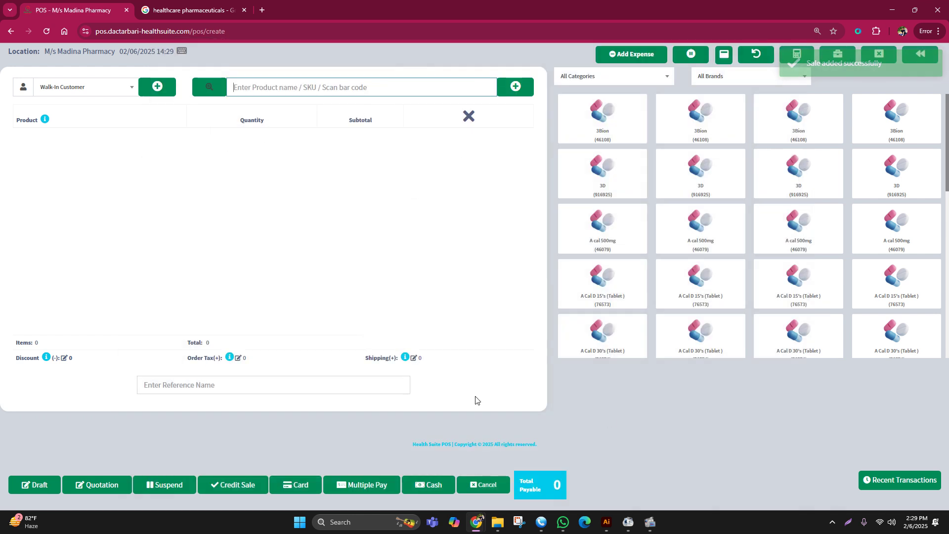
# - Return to the dashboard and check total purchase 2,300.00, total sales 2,682.42 and net 2,682.42
pyautogui.click(10, 31)
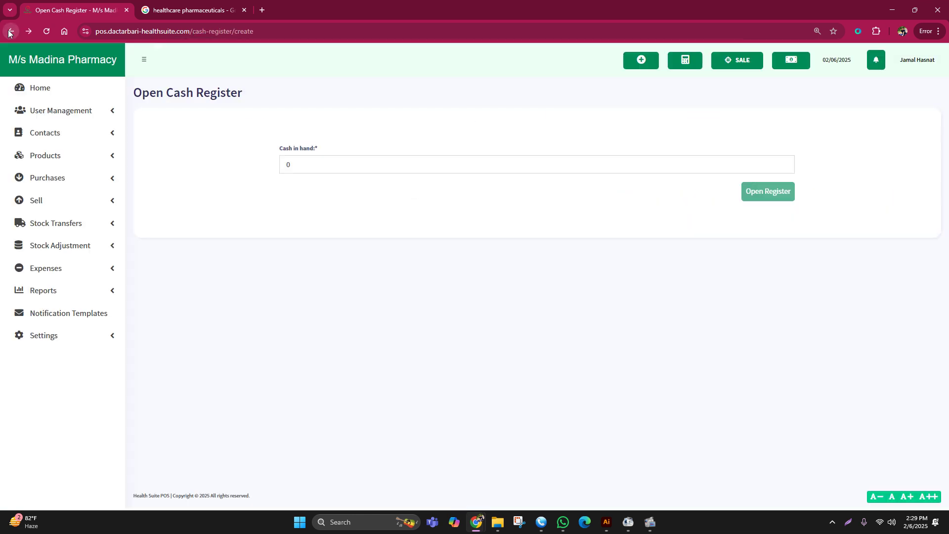
pyautogui.click(37, 93)
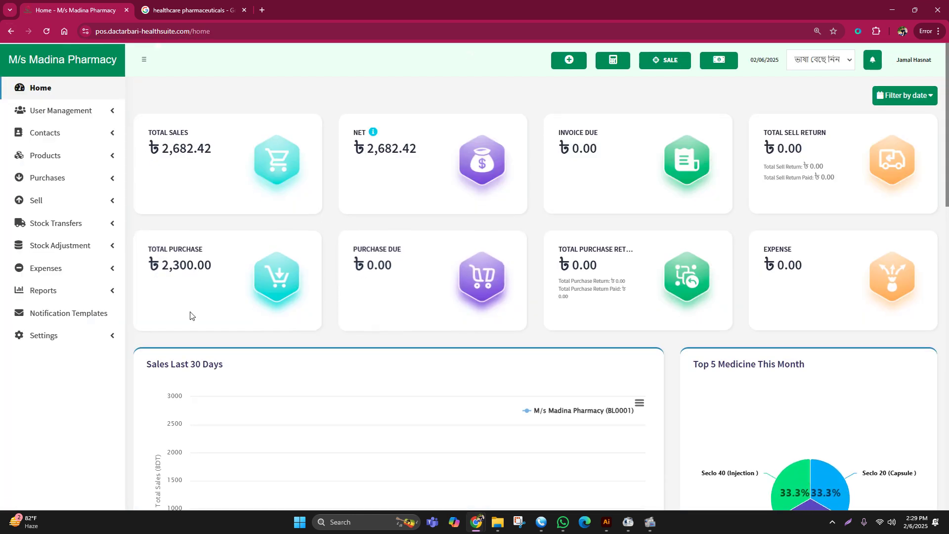
pyautogui.moveTo(161, 265); pyautogui.dragTo(217, 265)
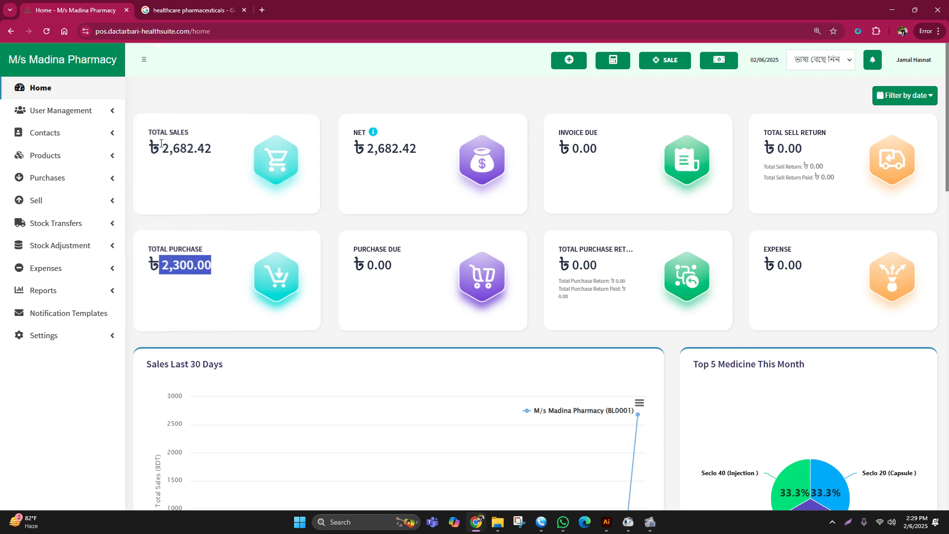
pyautogui.moveTo(162, 149); pyautogui.dragTo(220, 145)
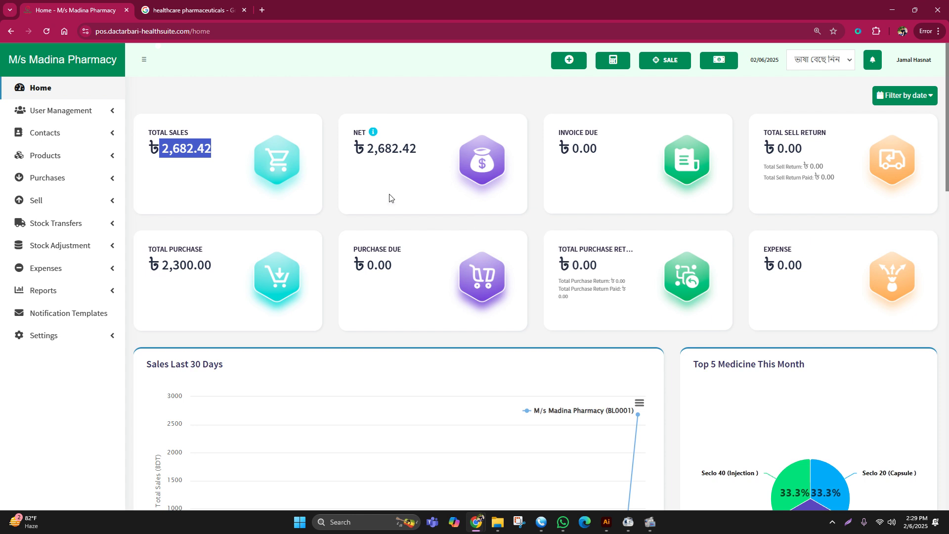
pyautogui.moveTo(367, 148); pyautogui.dragTo(425, 150)
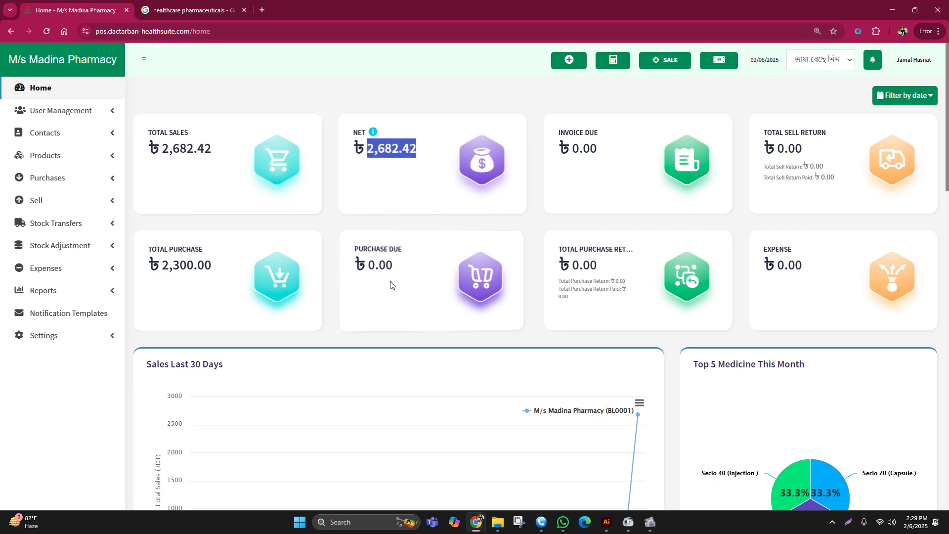
# - Look over the Top 5 Medicine This Month chart, then open Reports > Profit / Loss Report
pyautogui.scroll(-5, 494, 297)
pyautogui.moveTo(703, 213)
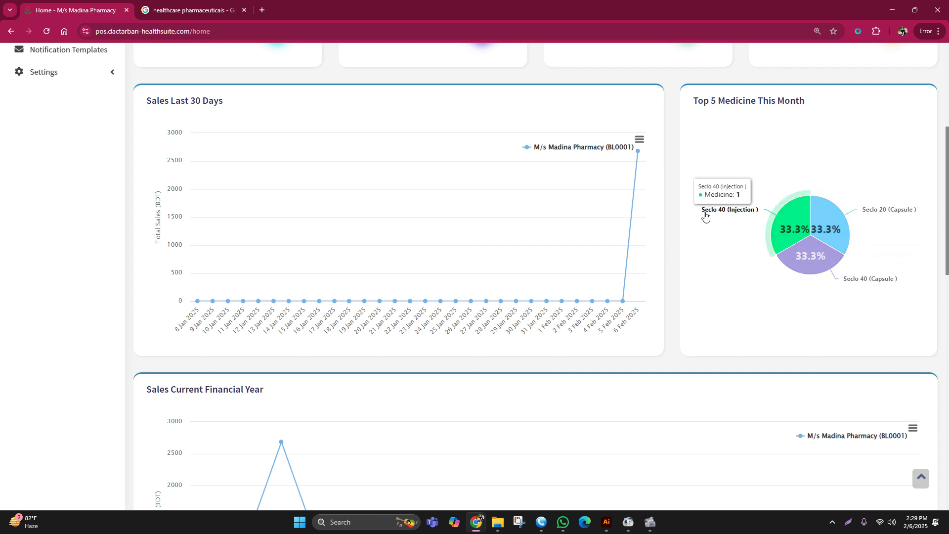
pyautogui.moveTo(697, 101); pyautogui.dragTo(816, 102)
pyautogui.scroll(5, 544, 222)
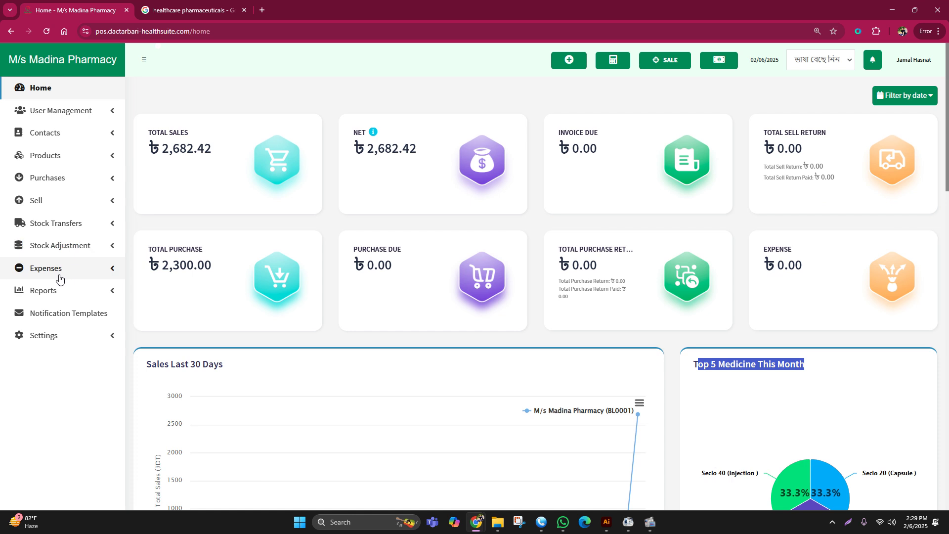
pyautogui.click(52, 290)
pyautogui.click(50, 309)
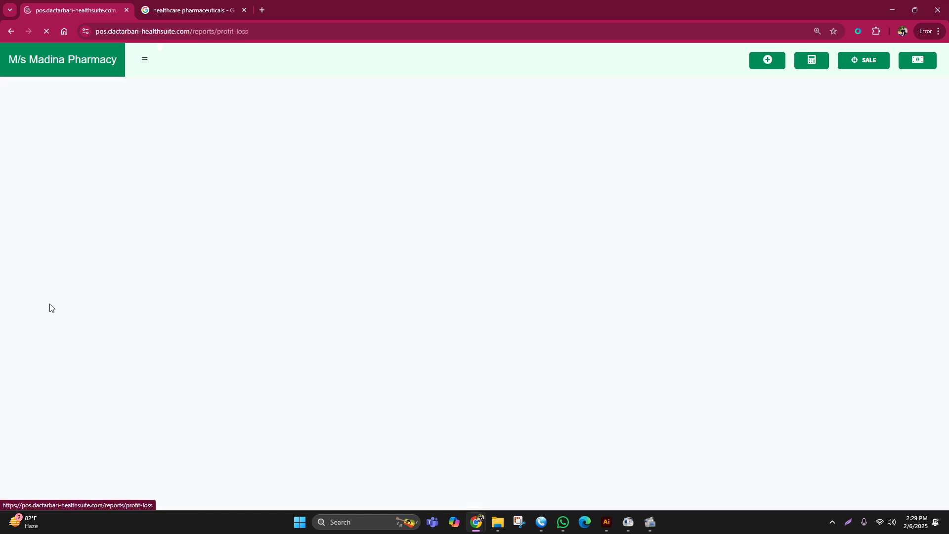
# - Scroll down the Profit / Loss Report and pick out the 382.42 net profit line
pyautogui.scroll(-3, 471, 284)
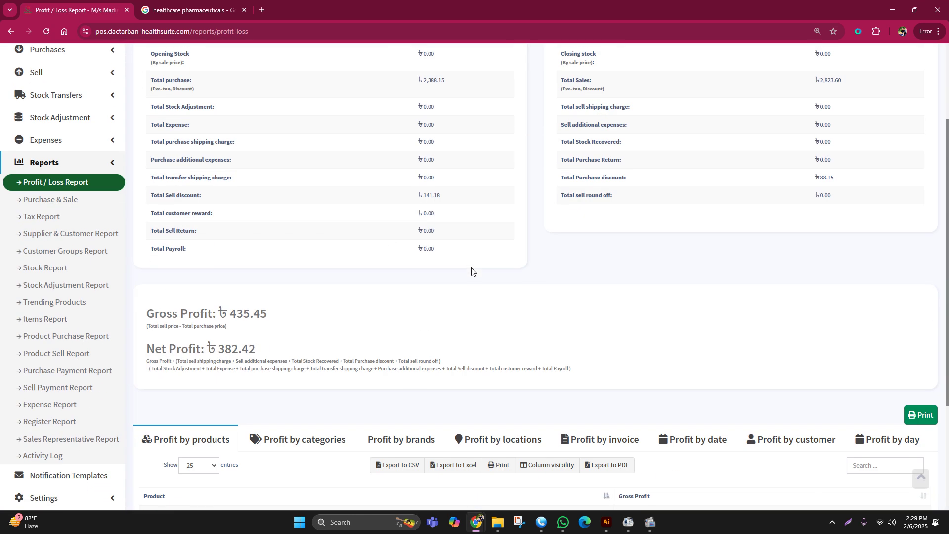
pyautogui.scroll(-2, 295, 325)
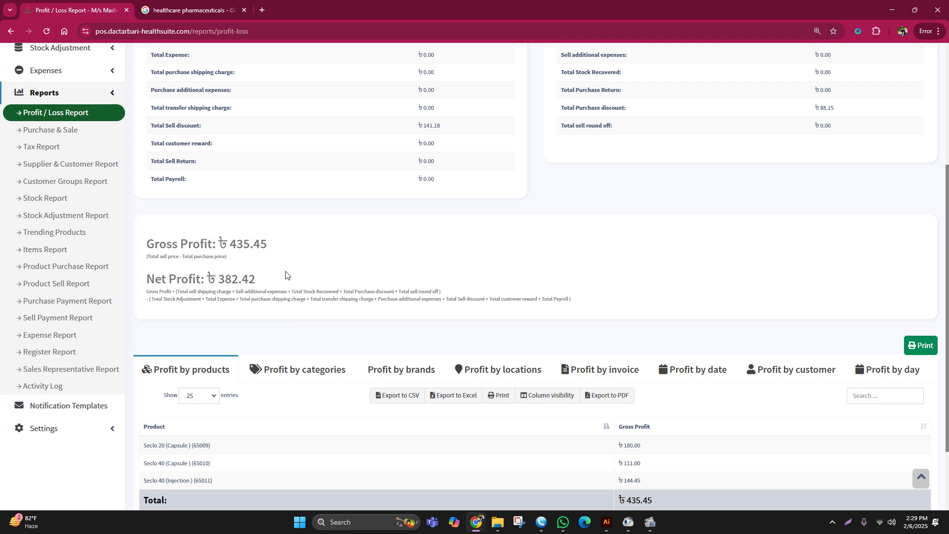
pyautogui.moveTo(285, 275); pyautogui.dragTo(138, 286)
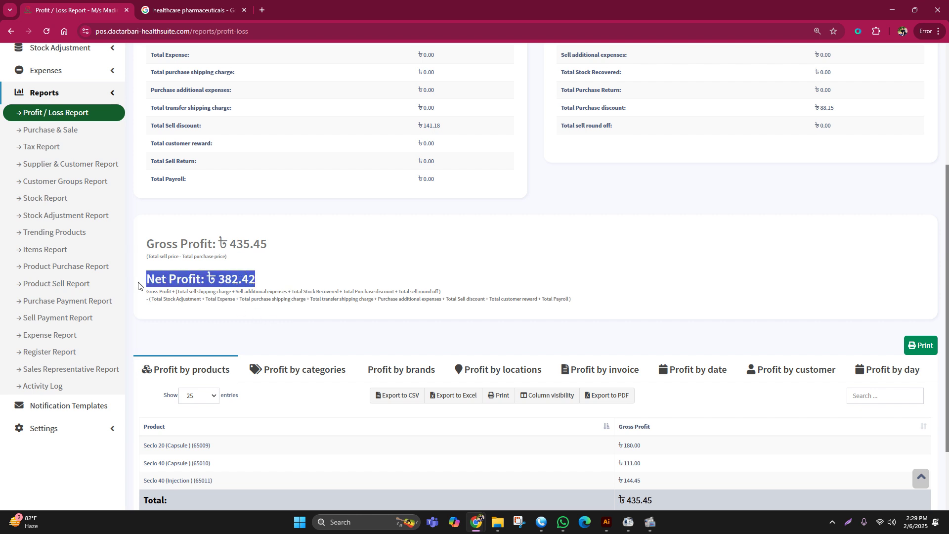
pyautogui.click(305, 265)
pyautogui.moveTo(264, 282); pyautogui.dragTo(143, 282)
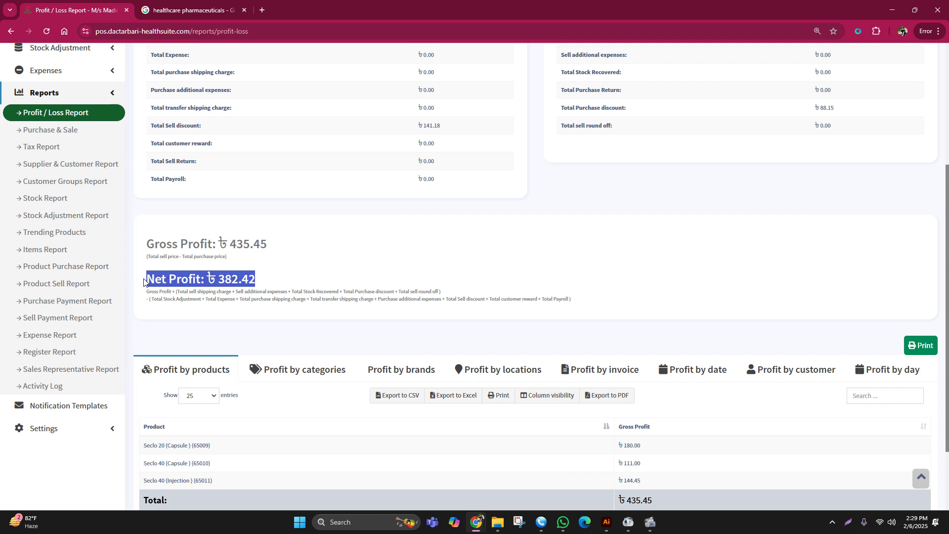
pyautogui.click(298, 275)
pyautogui.moveTo(218, 279); pyautogui.dragTo(264, 280)
pyautogui.click(311, 268)
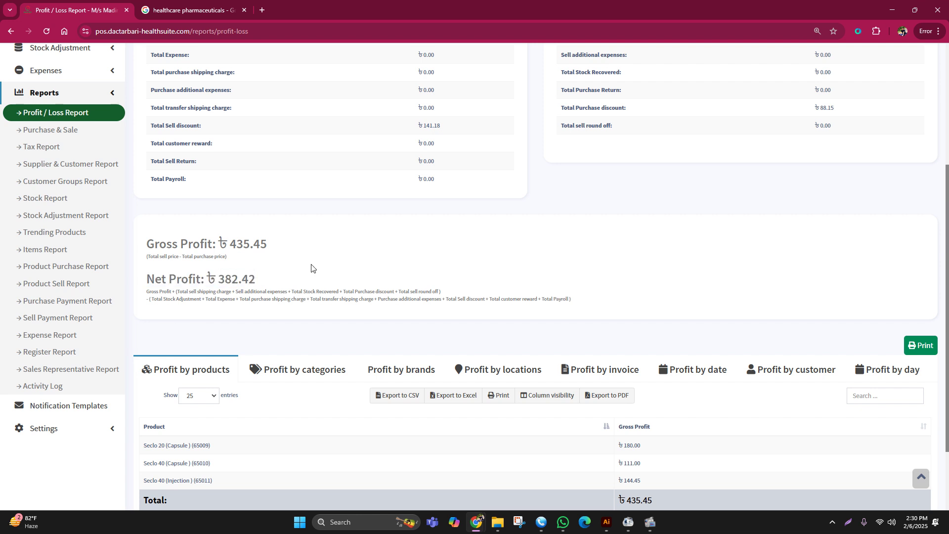
pyautogui.scroll(1, 396, 248)
# - Check the 88.15 purchase discount, 435.45 gross profit and 382.42 net profit figures
pyautogui.moveTo(816, 174); pyautogui.dragTo(869, 177)
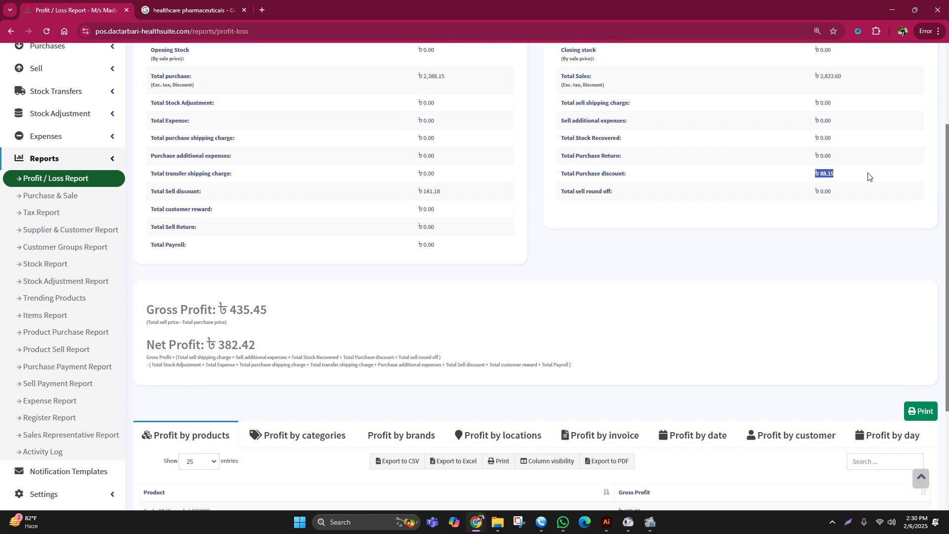
pyautogui.moveTo(218, 342); pyautogui.dragTo(252, 343)
pyautogui.moveTo(275, 313); pyautogui.dragTo(142, 300)
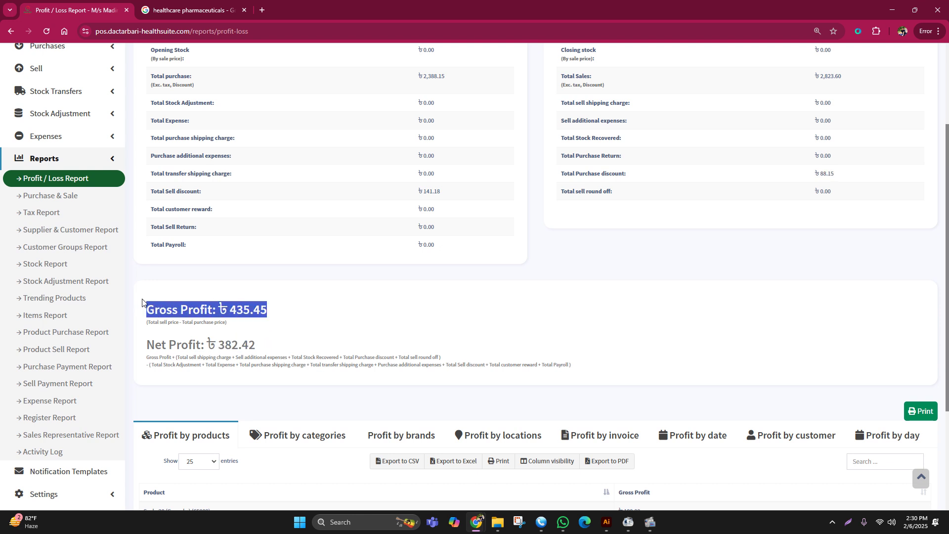
pyautogui.moveTo(315, 302); pyautogui.dragTo(142, 313)
pyautogui.moveTo(272, 348); pyautogui.dragTo(138, 350)
pyautogui.scroll(3, 240, 348)
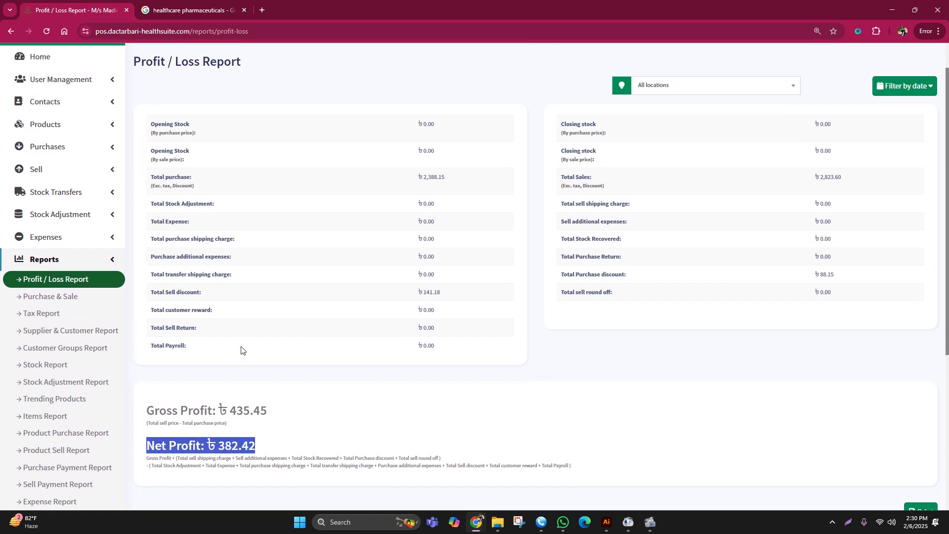
pyautogui.scroll(-1, 474, 221)
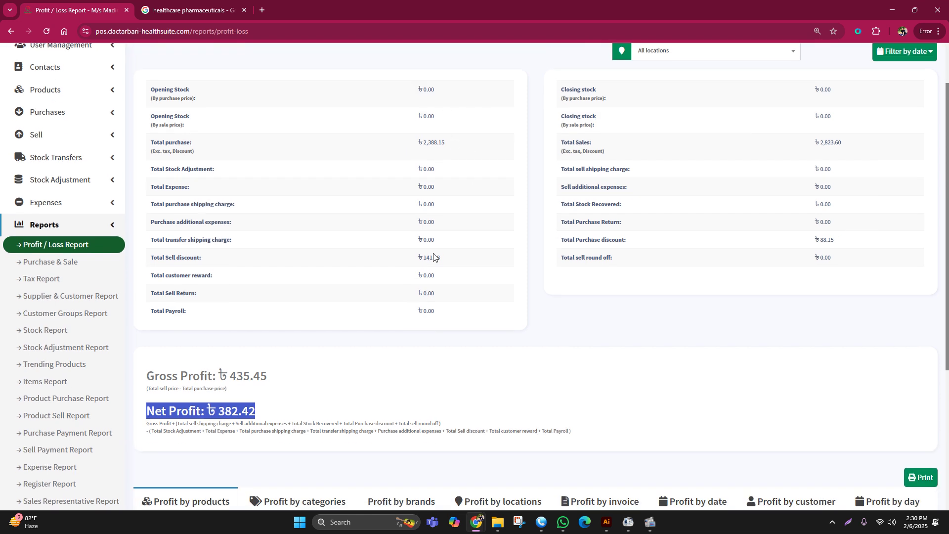
pyautogui.scroll(-1, 363, 387)
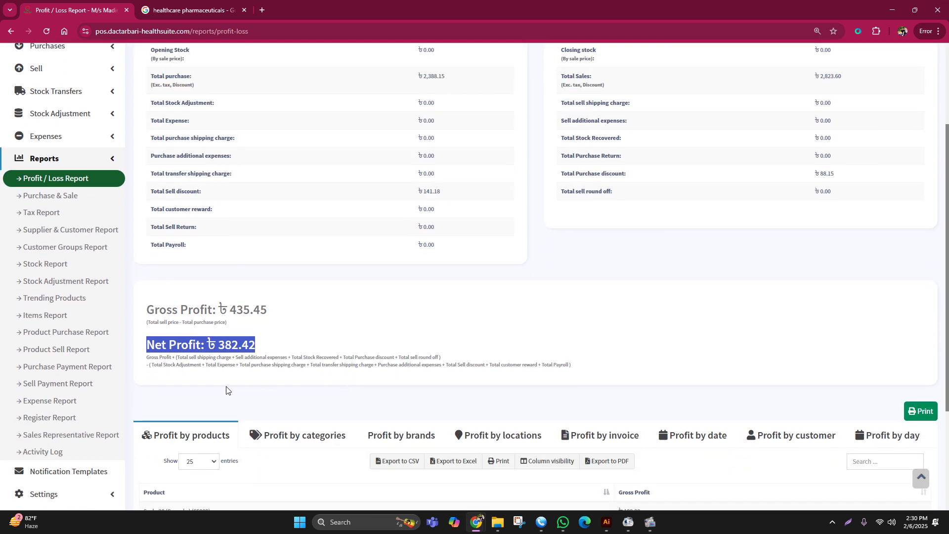
pyautogui.moveTo(149, 347); pyautogui.dragTo(244, 344)
pyautogui.scroll(3, 60, 197)
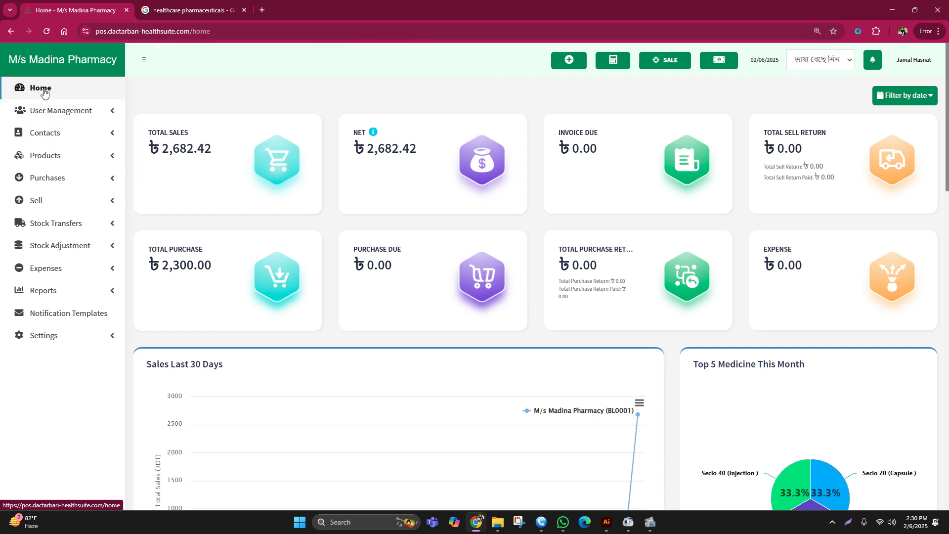
# - Download the 7.0 KB product import template from Import Products and open it in Excel
pyautogui.click(48, 157)
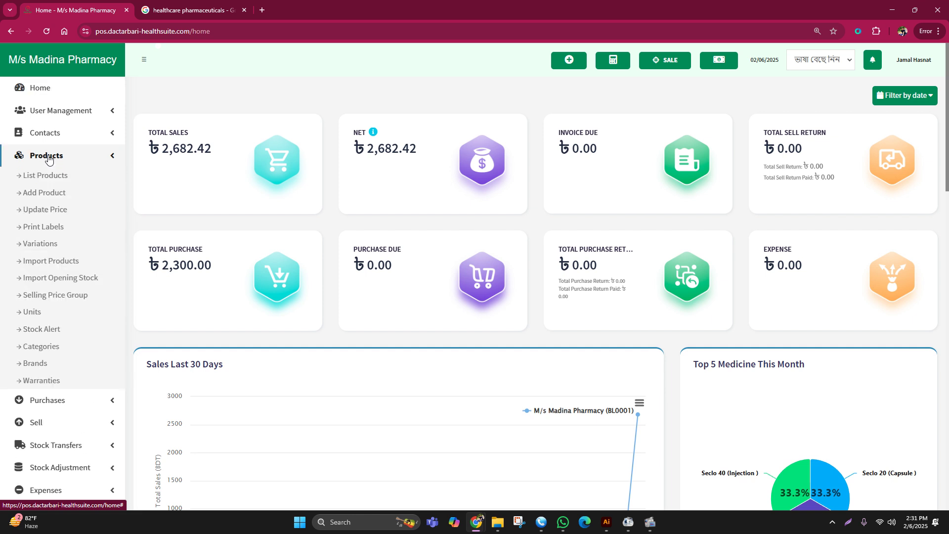
pyautogui.click(49, 157)
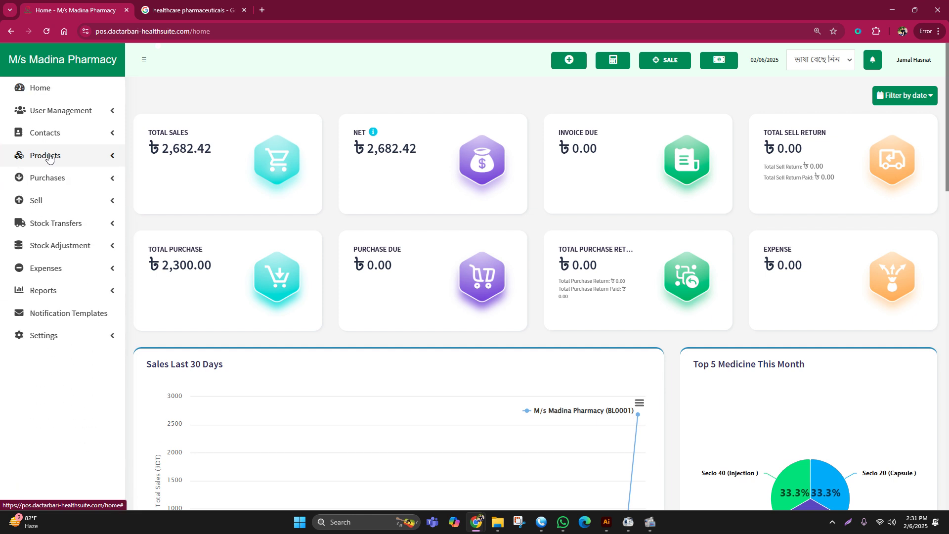
pyautogui.click(48, 157)
pyautogui.click(48, 158)
pyautogui.click(48, 157)
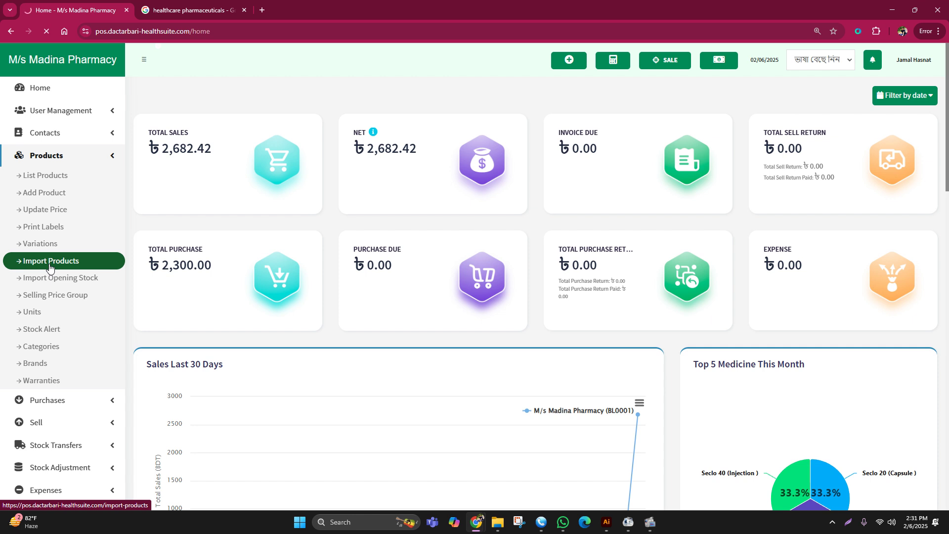
pyautogui.click(202, 175)
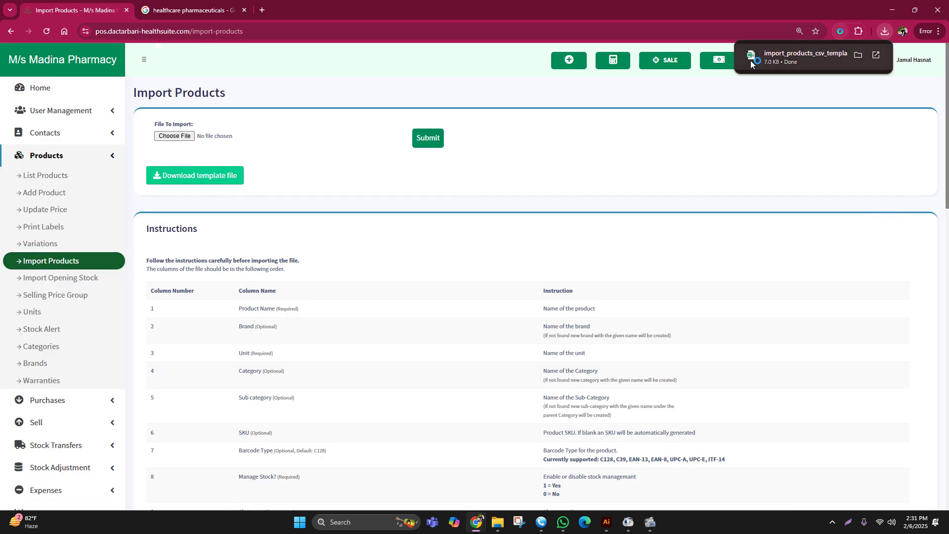
pyautogui.click(751, 60)
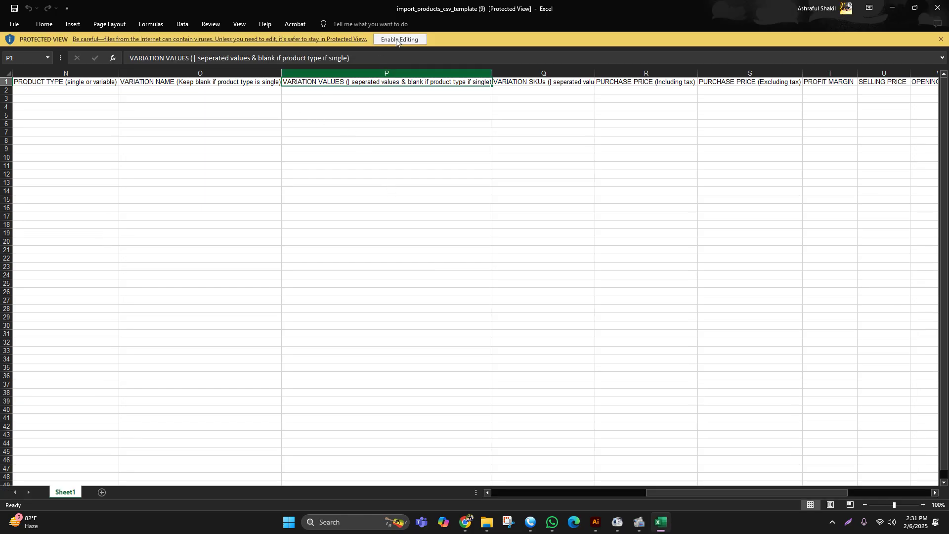
# - Enable editing and review the template headings from PRODUCT TYPE through PRODUCT LOCATIONS, then minimize Excel
pyautogui.click(398, 39)
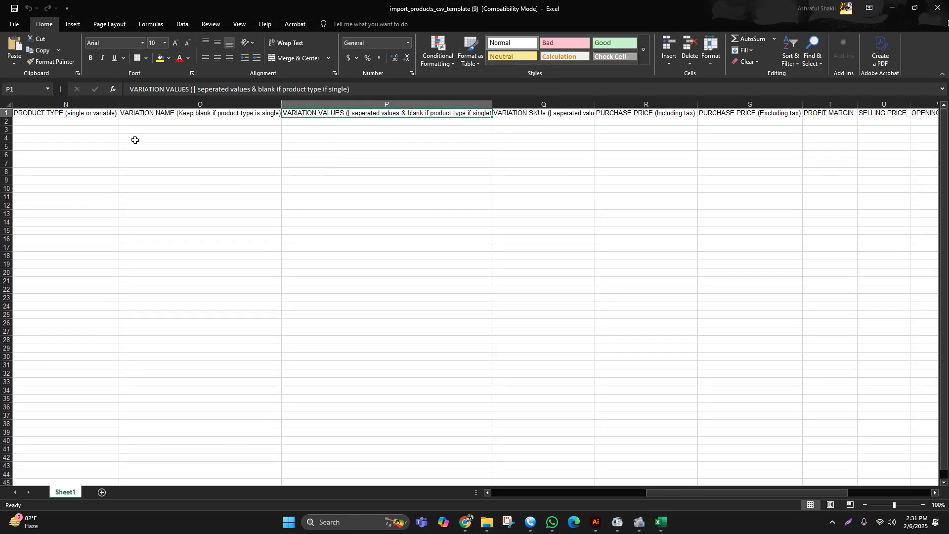
pyautogui.click(68, 112)
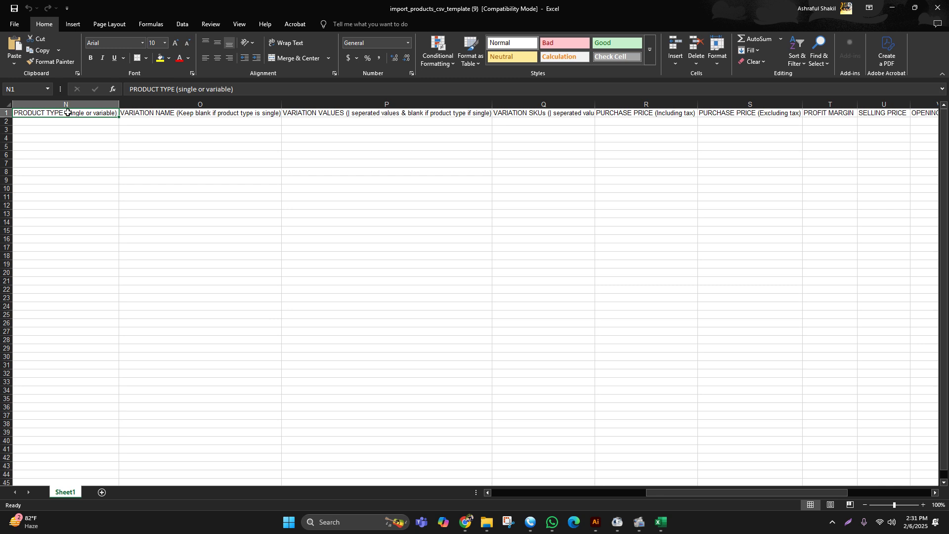
pyautogui.click(178, 114)
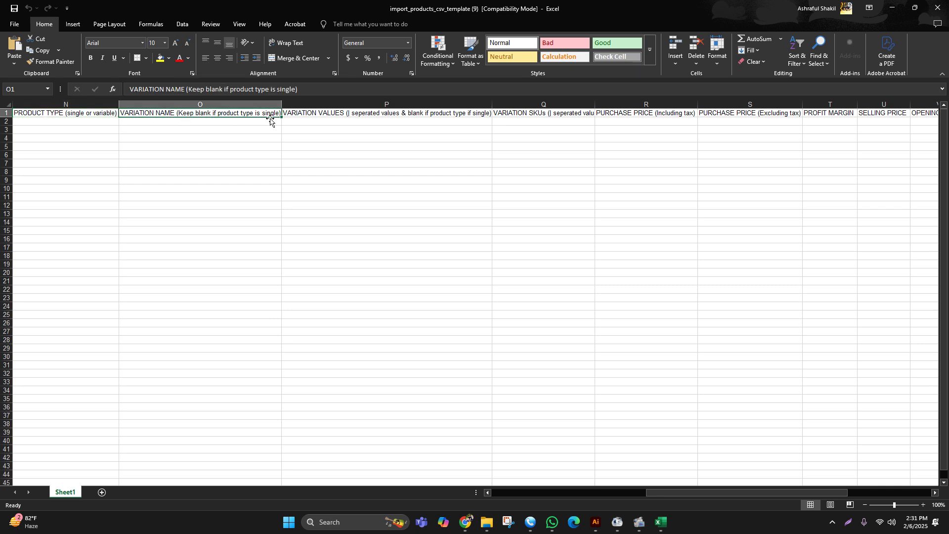
pyautogui.click(401, 104)
pyautogui.click(528, 114)
pyautogui.click(624, 117)
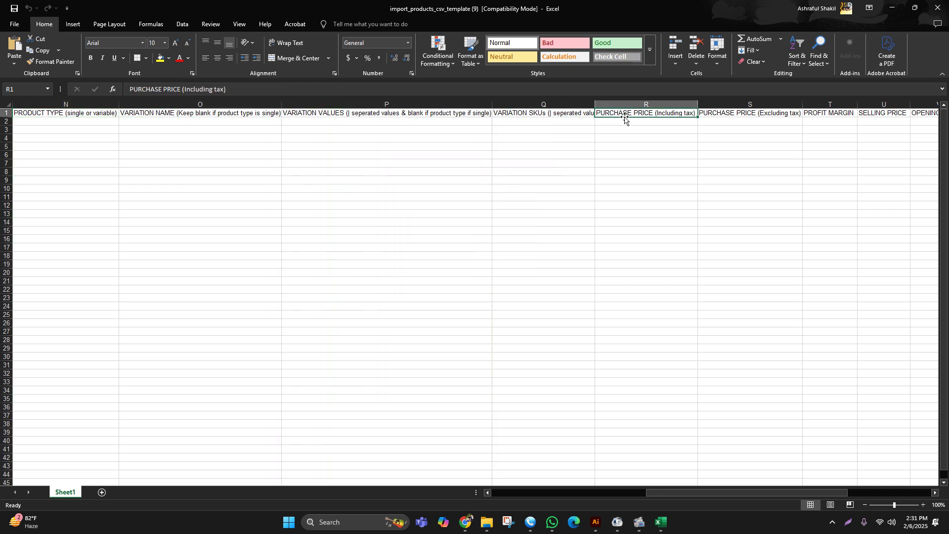
pyautogui.click(727, 115)
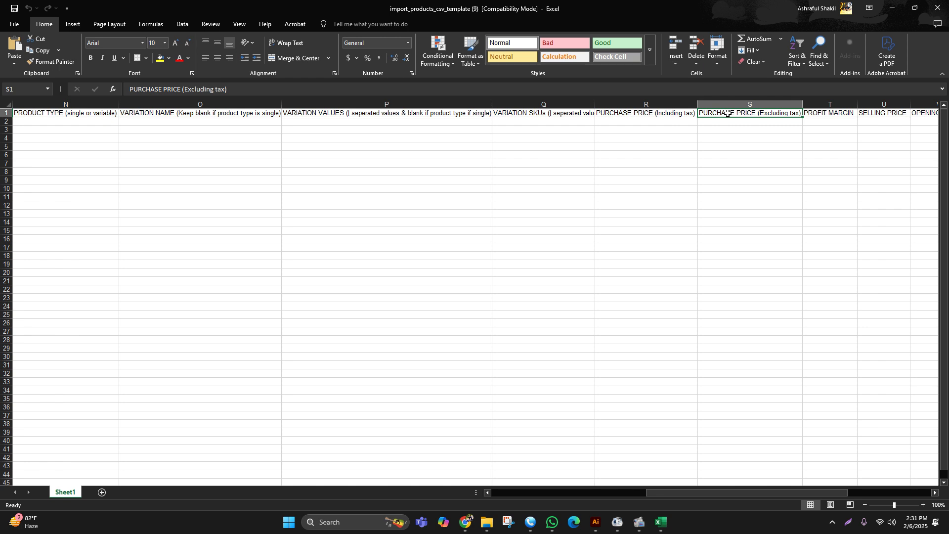
pyautogui.press('Right')
pyautogui.press('Right')
pyautogui.press('Right')
pyautogui.press('Right')
pyautogui.press('Right')
pyautogui.press('Right')
pyautogui.press('Right')
pyautogui.press('Right')
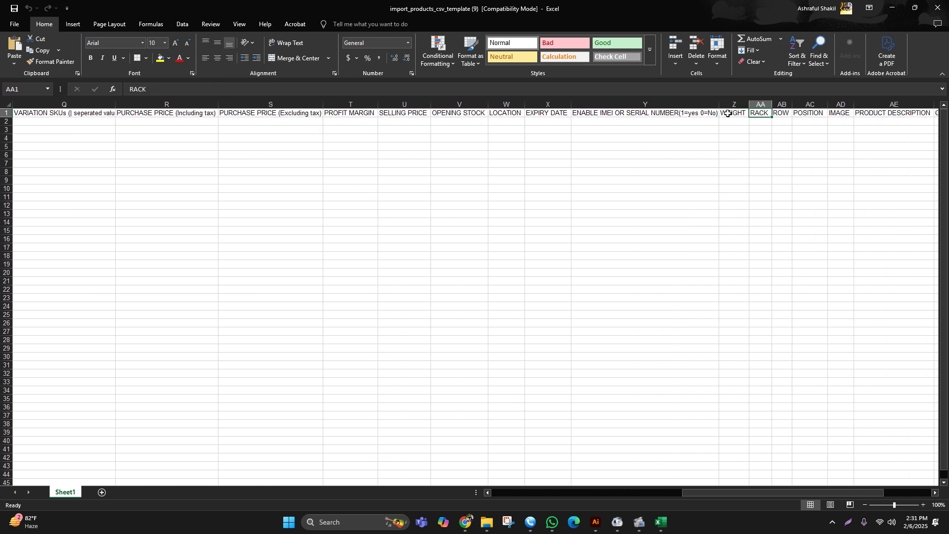
pyautogui.press('Right')
pyautogui.press('Right')
pyautogui.press('Right')
pyautogui.press('Right')
pyautogui.press('Right')
pyautogui.press('Right')
pyautogui.press('Right')
pyautogui.press('Right')
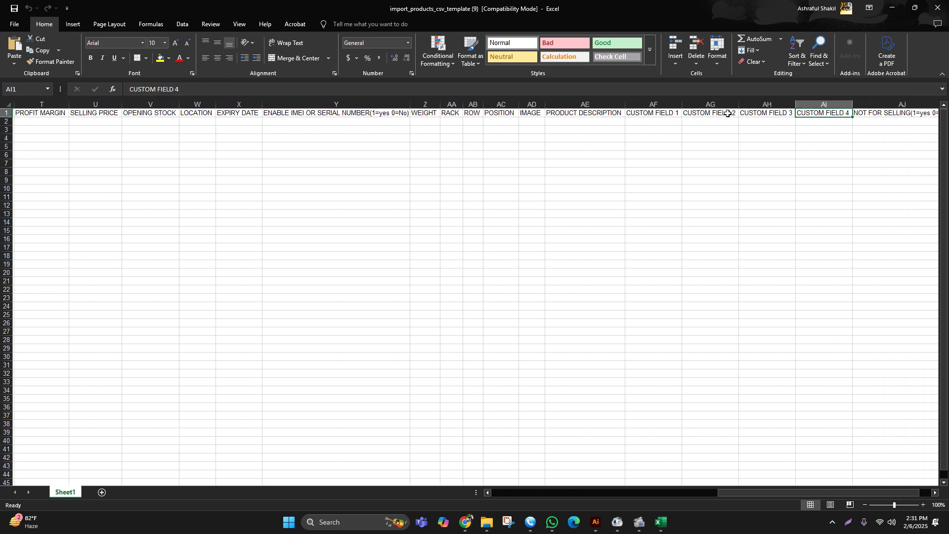
pyautogui.press('Right')
pyautogui.press('Right')
pyautogui.press('Right')
pyautogui.press('Right')
pyautogui.press('Right')
pyautogui.press('Right')
pyautogui.press('Right')
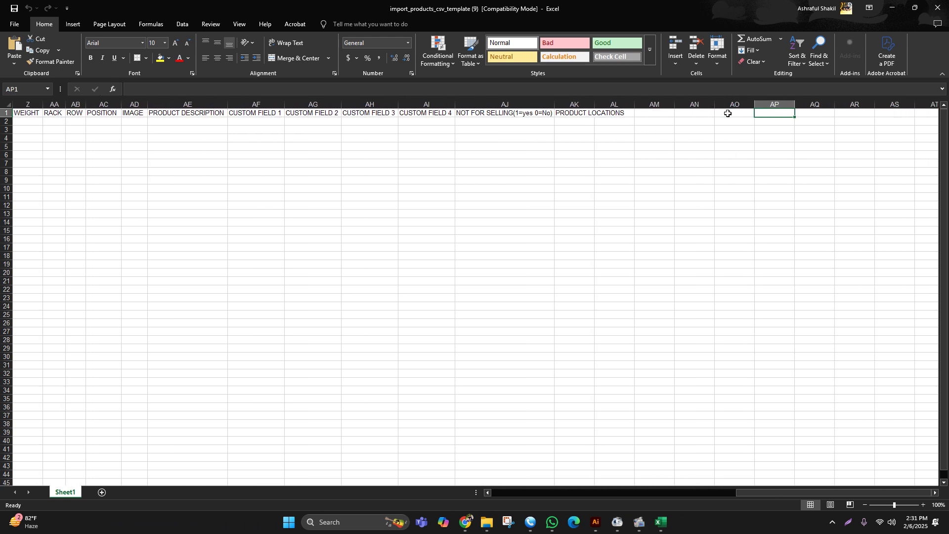
pyautogui.click(893, 8)
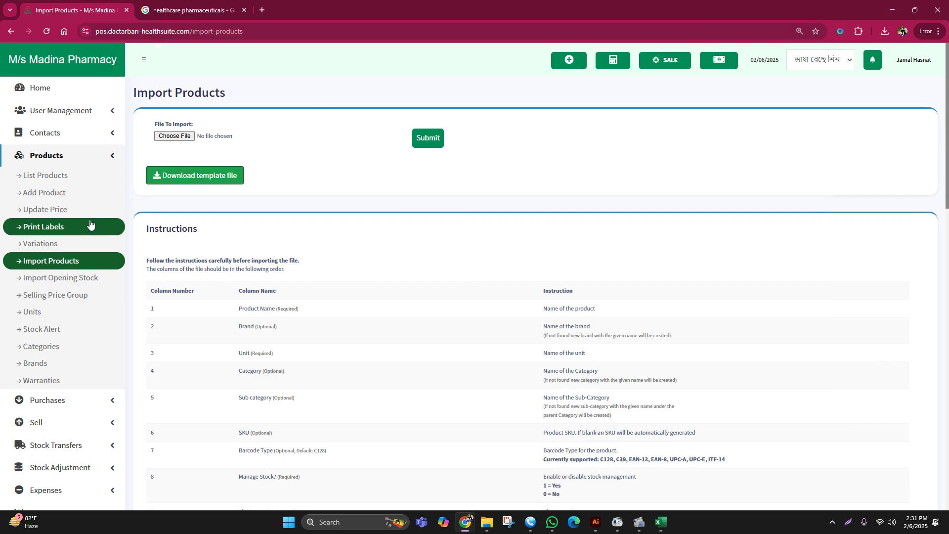
# - Close the extra Google search tab and bring up a blank Add Purchase form
pyautogui.click(46, 157)
pyautogui.click(54, 178)
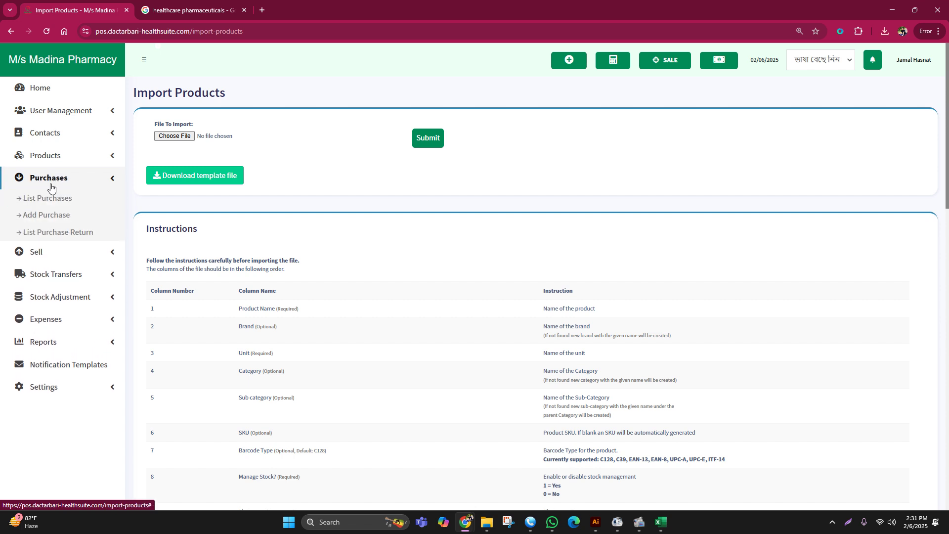
pyautogui.click(51, 179)
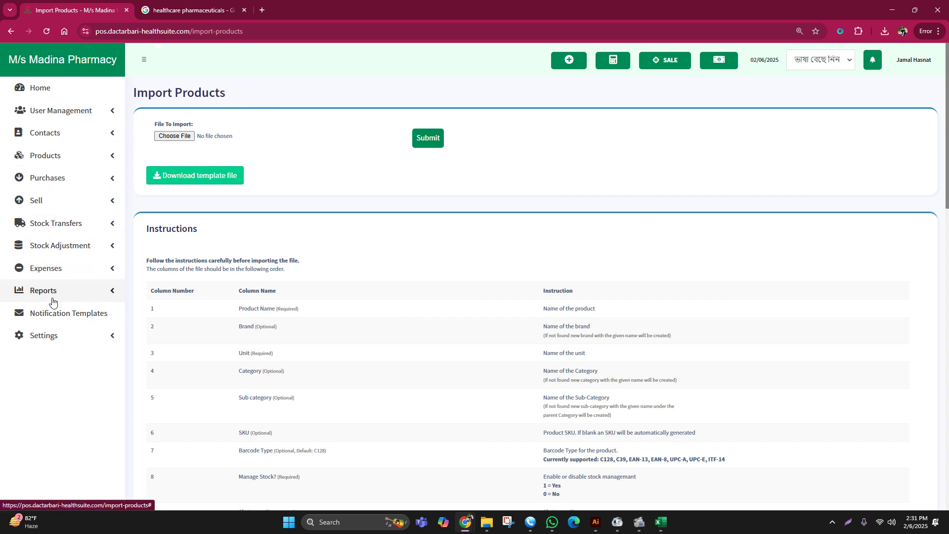
pyautogui.click(23, 91)
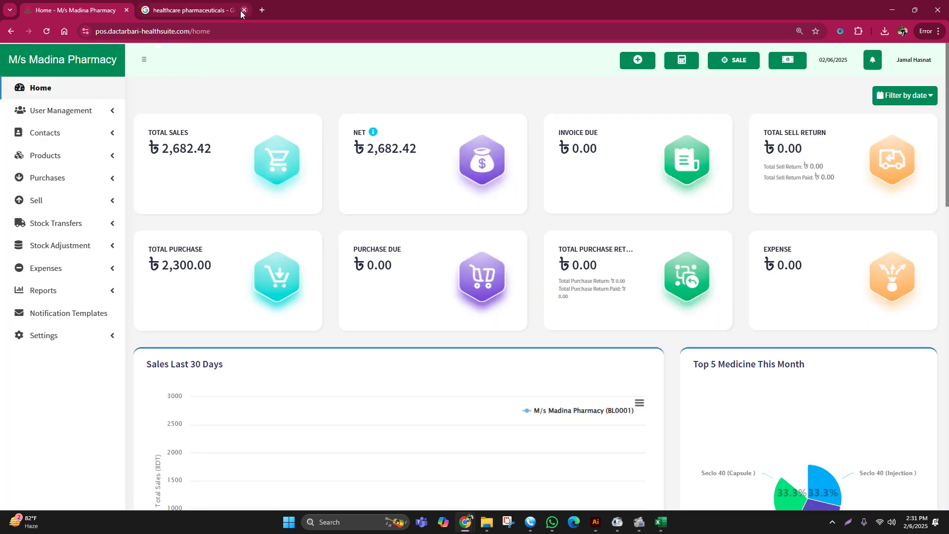
pyautogui.click(243, 9)
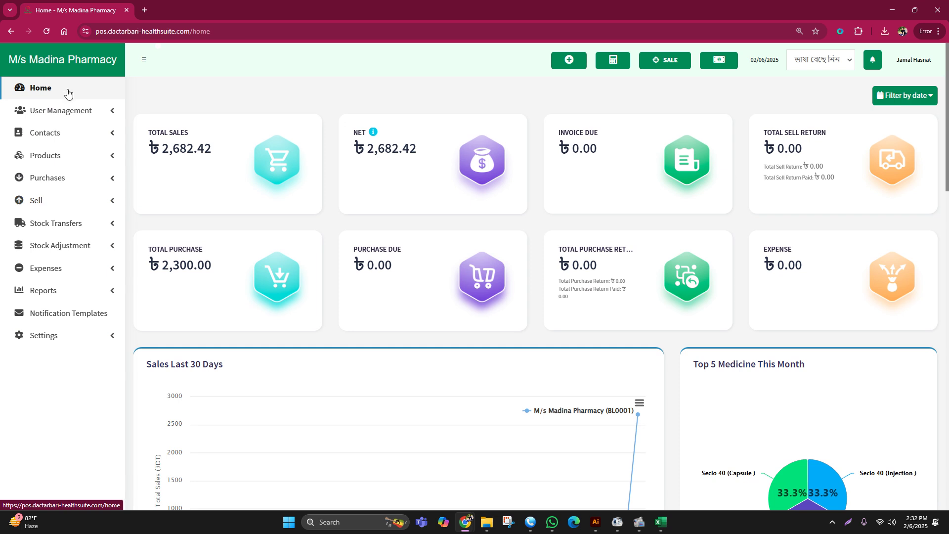
pyautogui.click(47, 179)
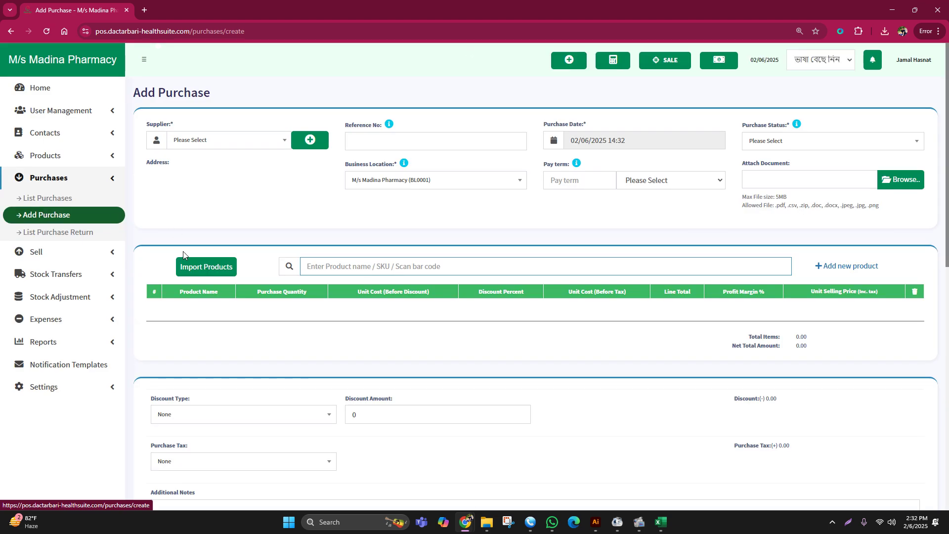
# - Download import_purchase_products_template.xls from the purchase Import Products dialog and open it in Excel
pyautogui.click(200, 267)
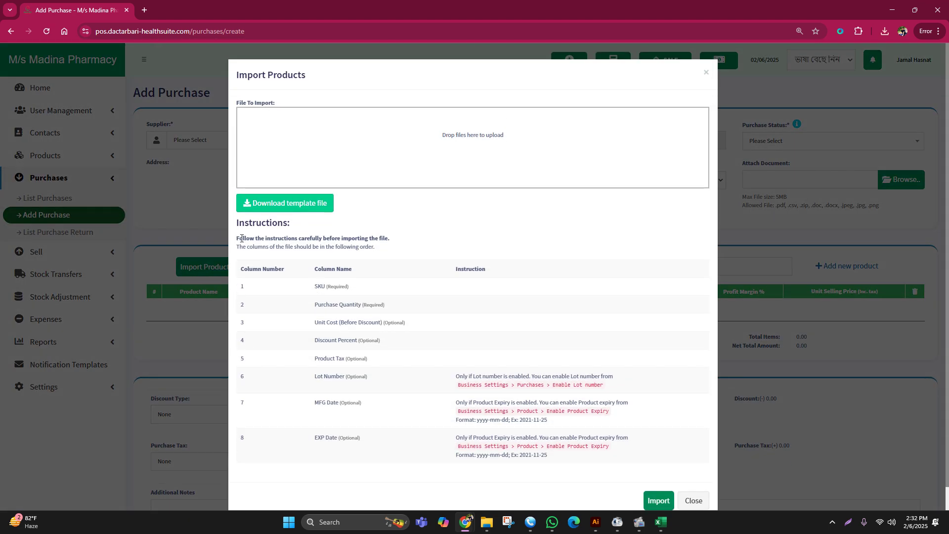
pyautogui.click(281, 205)
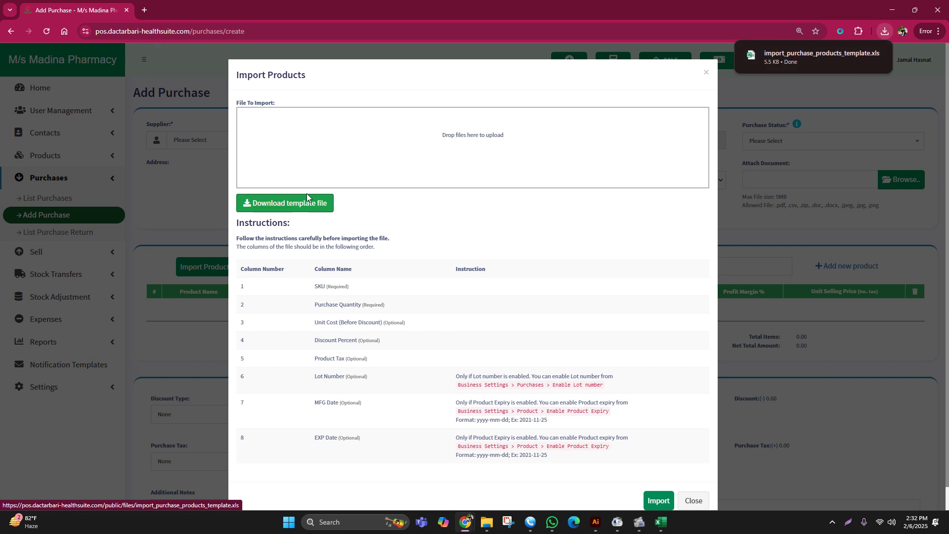
pyautogui.click(806, 53)
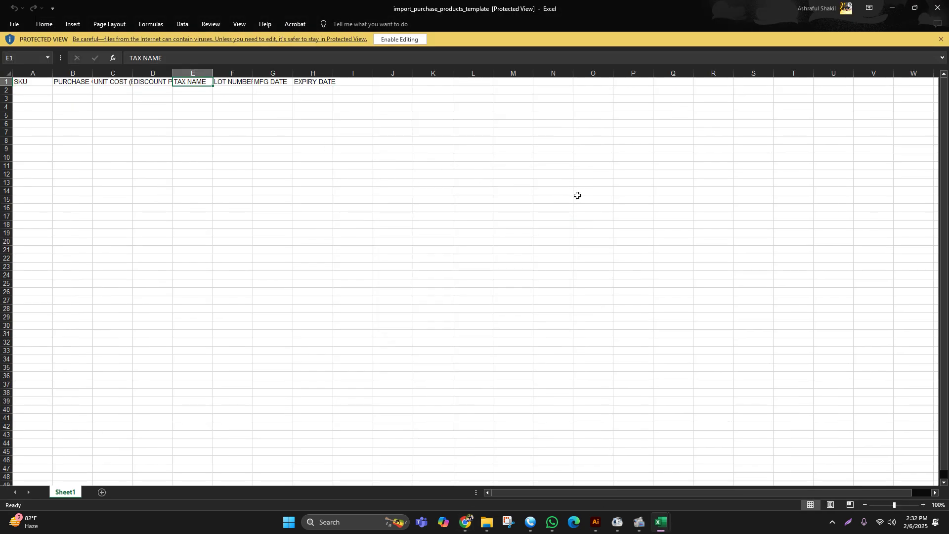
# - Make the purchase template editable, check headings SKU through EXPIRY DATE, and close the import dialog
pyautogui.click(398, 40)
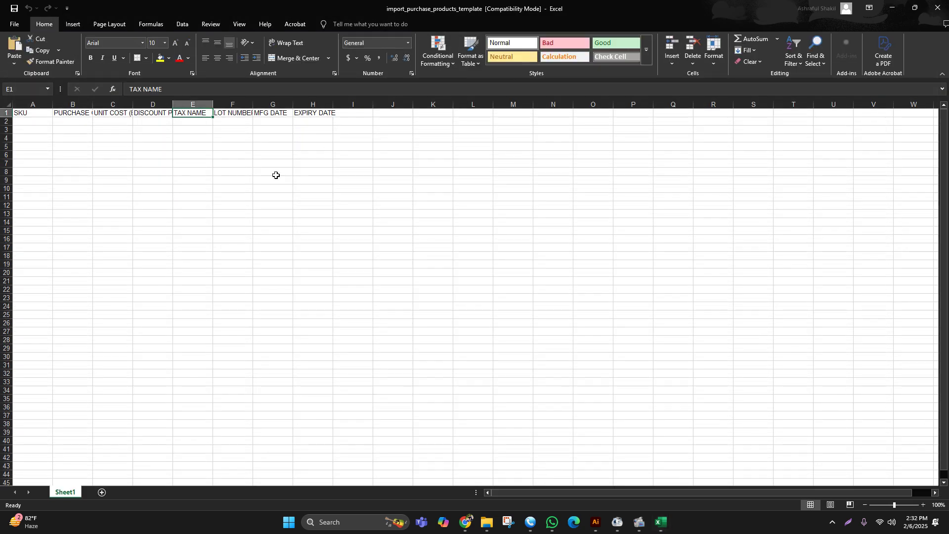
pyautogui.click(38, 118)
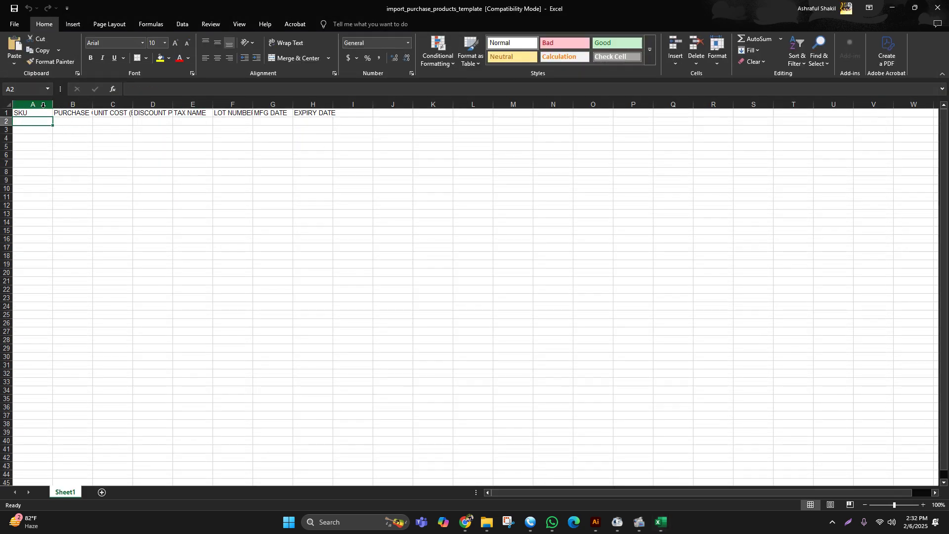
pyautogui.click(67, 112)
pyautogui.click(117, 115)
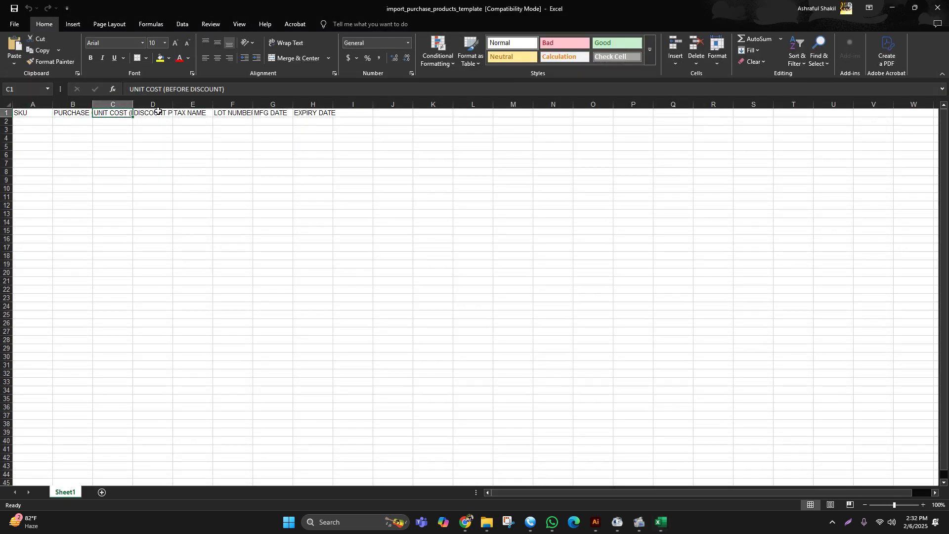
pyautogui.click(85, 112)
pyautogui.click(196, 113)
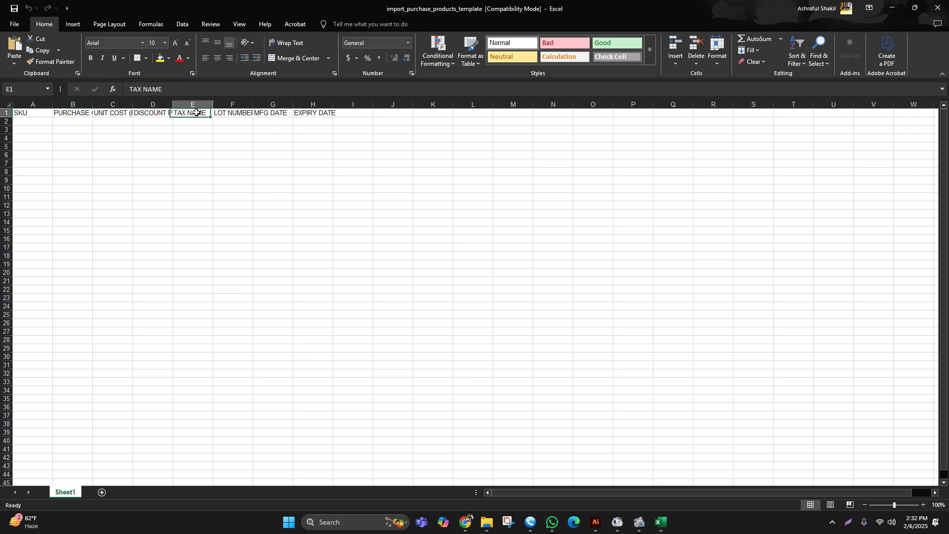
pyautogui.click(218, 114)
pyautogui.click(302, 112)
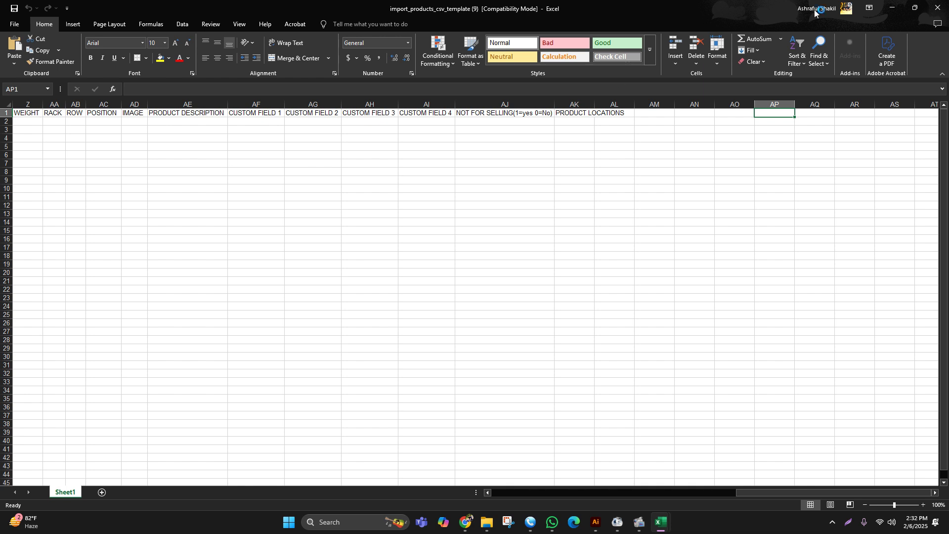
pyautogui.click(892, 8)
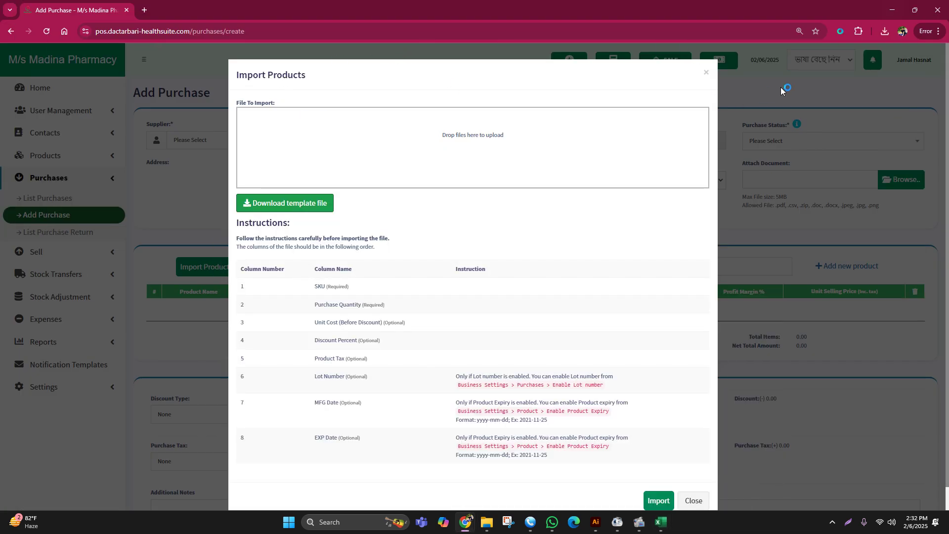
pyautogui.click(781, 87)
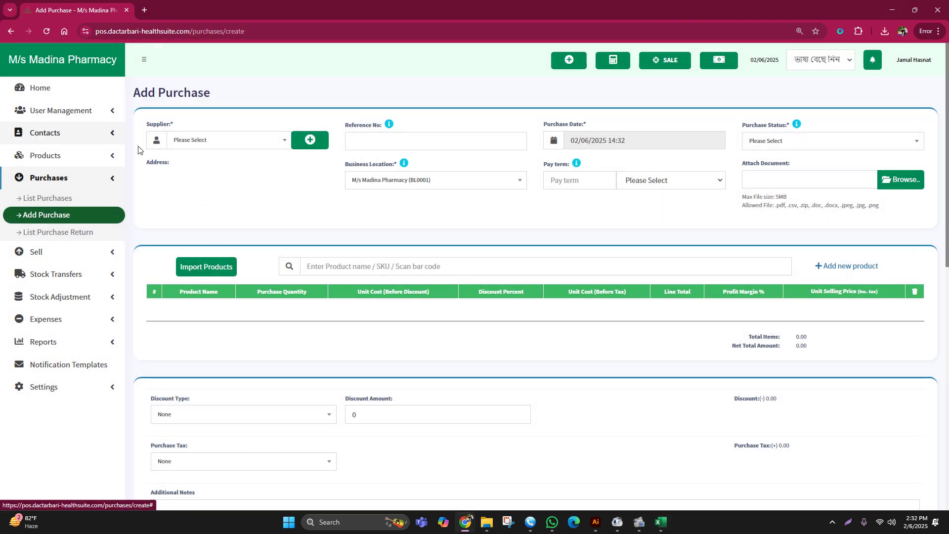
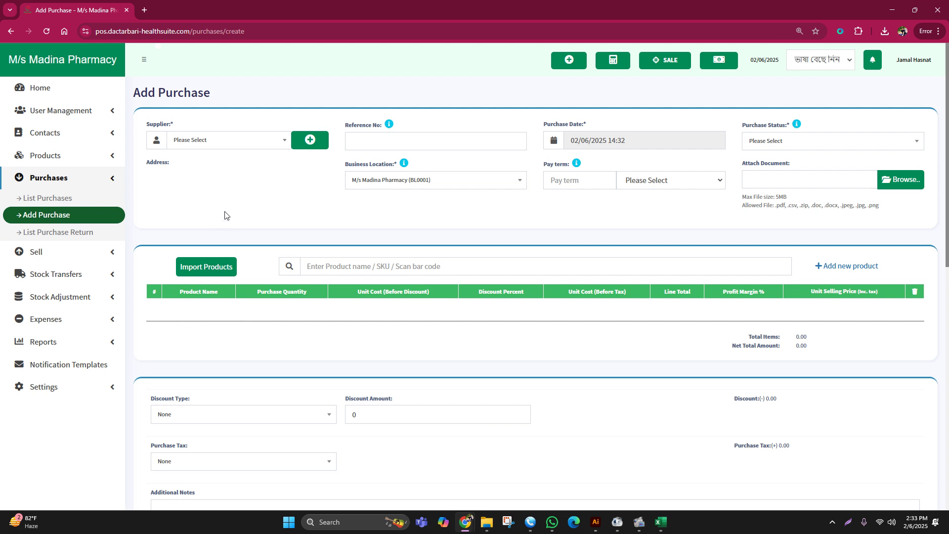
# - Search 'h' in Supplier and choose healthcare pharmaceuticals as the supplier
pyautogui.click(204, 143)
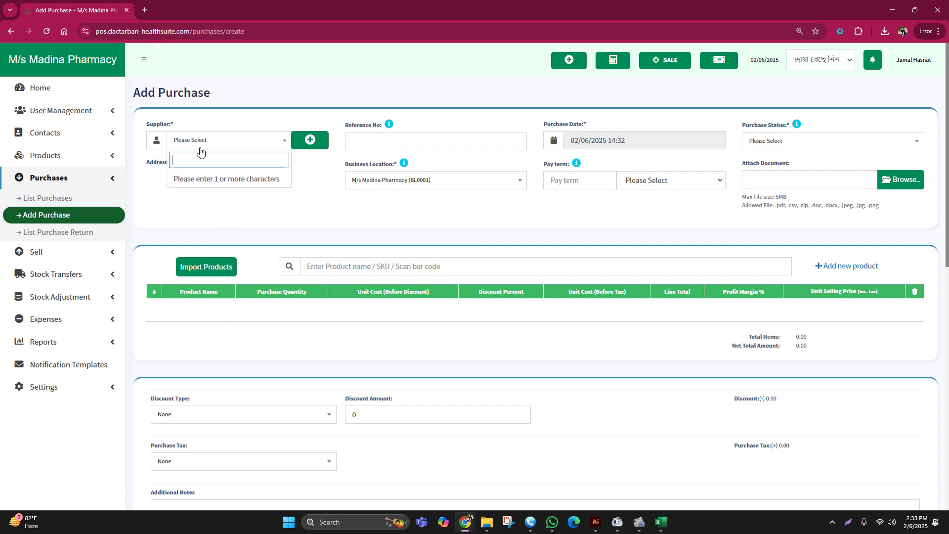
pyautogui.write('h')
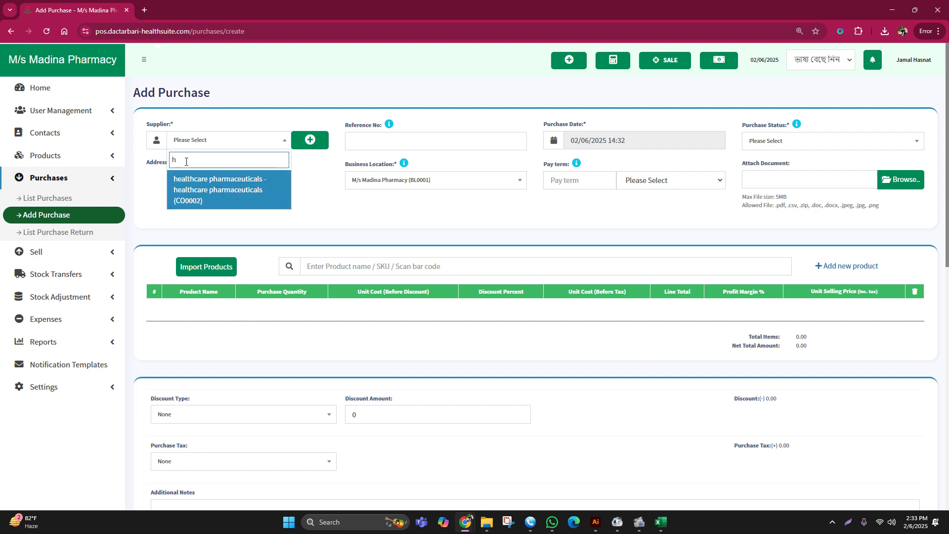
pyautogui.click(207, 178)
pyautogui.click(431, 141)
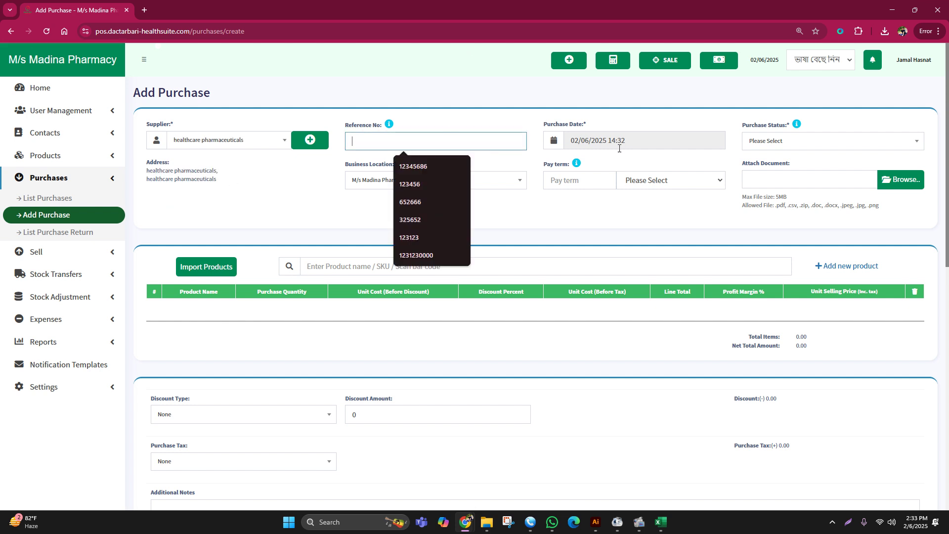
# - Set the purchase status to Received after briefly choosing Pending
pyautogui.click(781, 144)
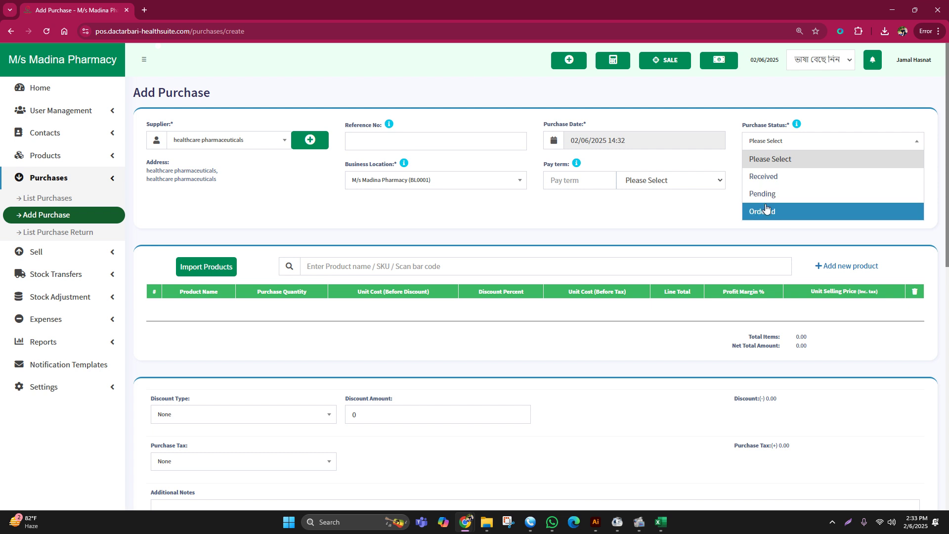
pyautogui.click(764, 193)
pyautogui.click(763, 144)
pyautogui.click(762, 159)
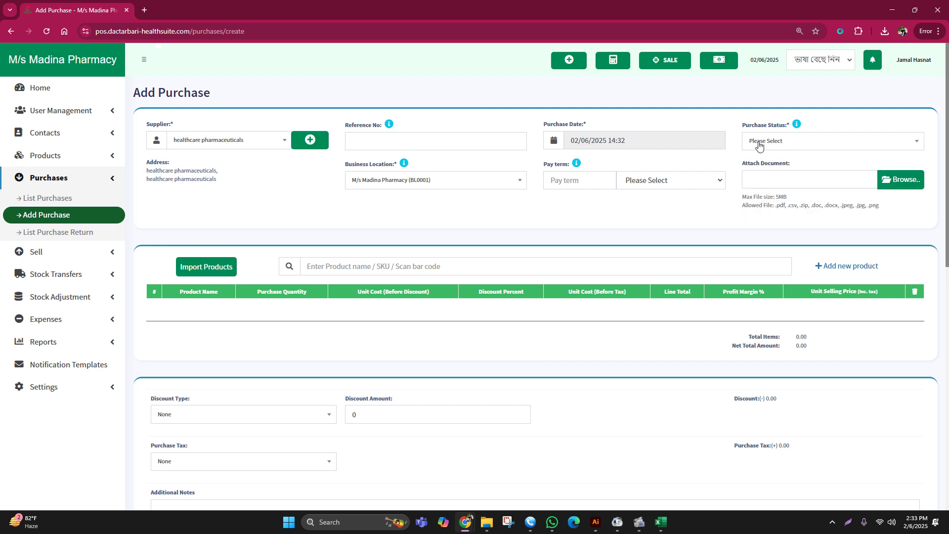
pyautogui.click(758, 144)
pyautogui.click(761, 176)
pyautogui.click(372, 260)
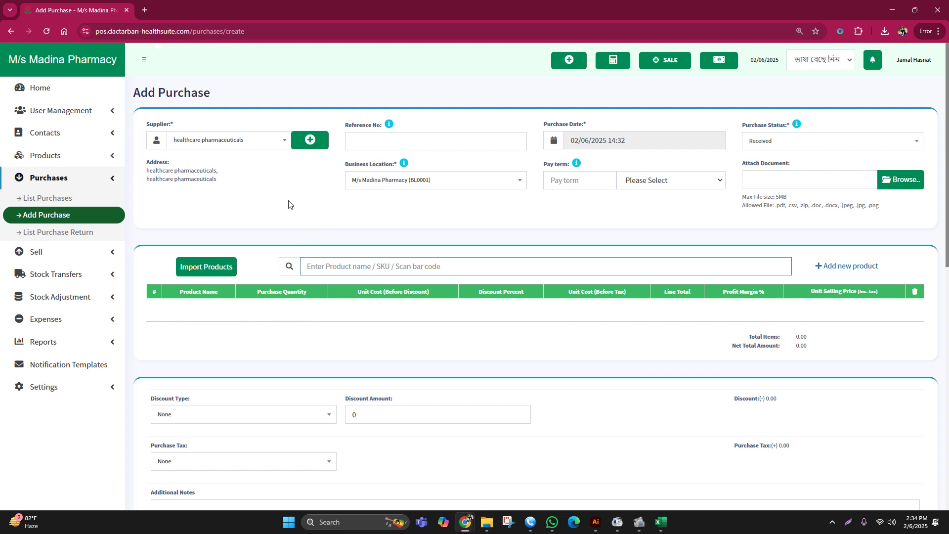
# - Create business contact 'M/S Madina Pharmacy' with its mobile number and save it as supplier
pyautogui.click(313, 145)
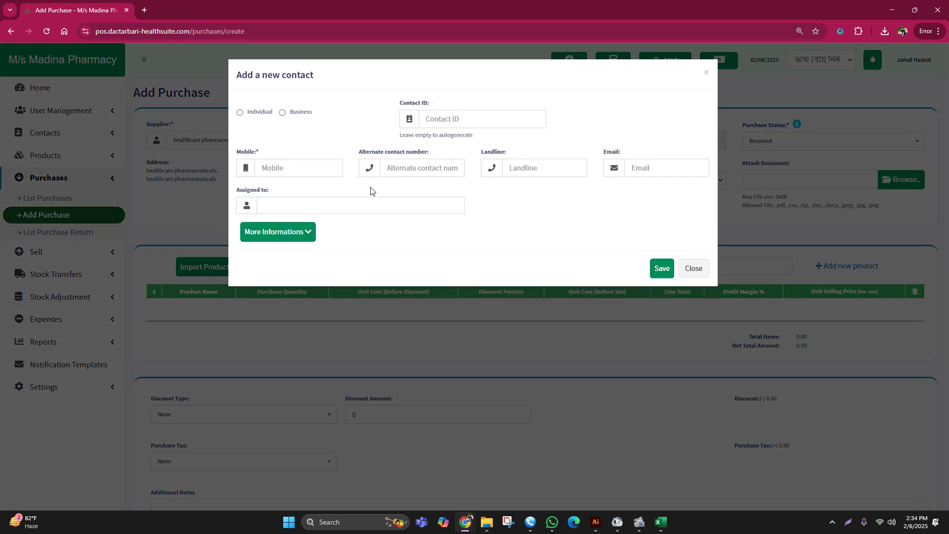
pyautogui.click(281, 113)
pyautogui.click(598, 123)
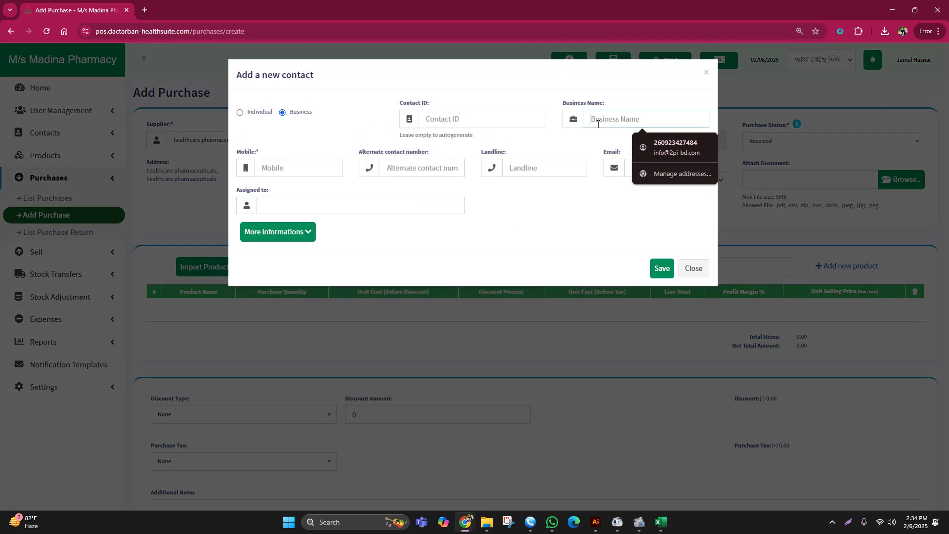
pyautogui.write('M')
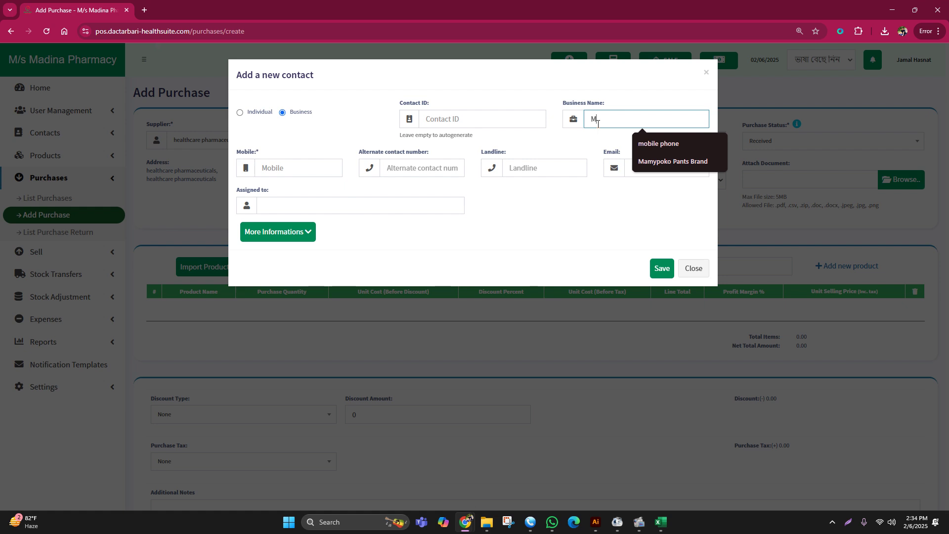
pyautogui.write('/S')
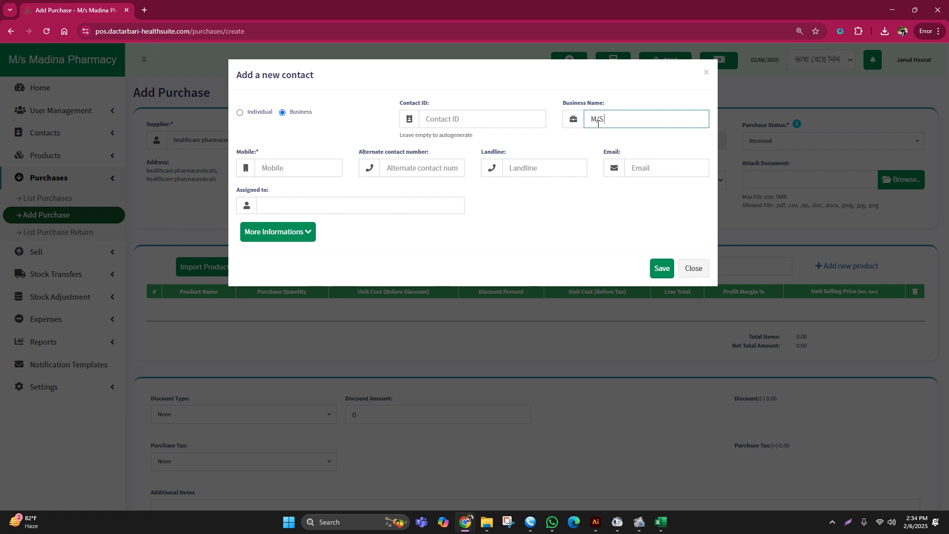
pyautogui.write(' Madina Pharmacy')
pyautogui.click(302, 164)
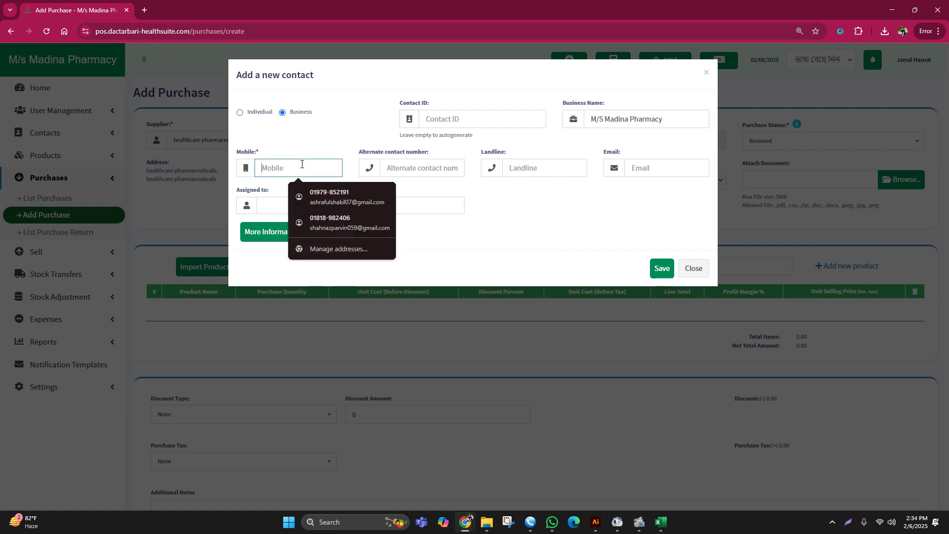
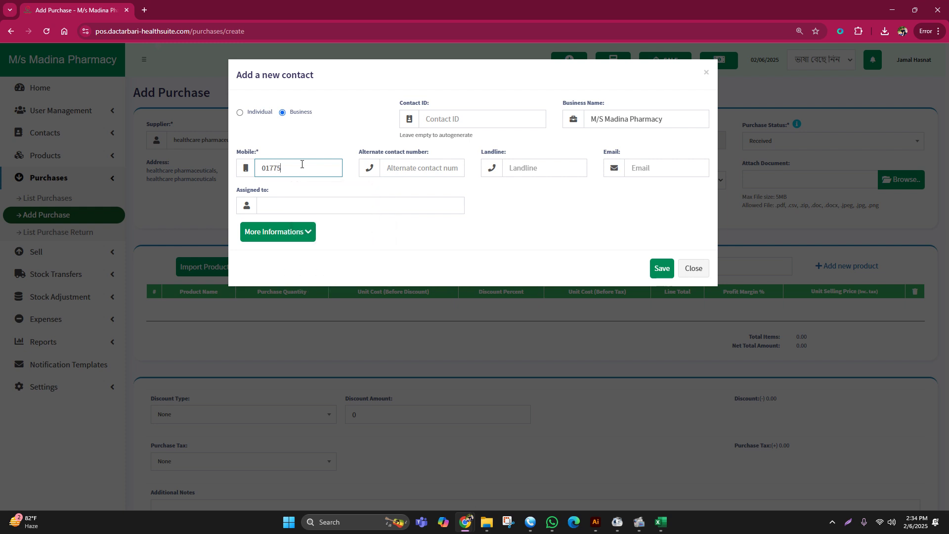
pyautogui.press('Return')
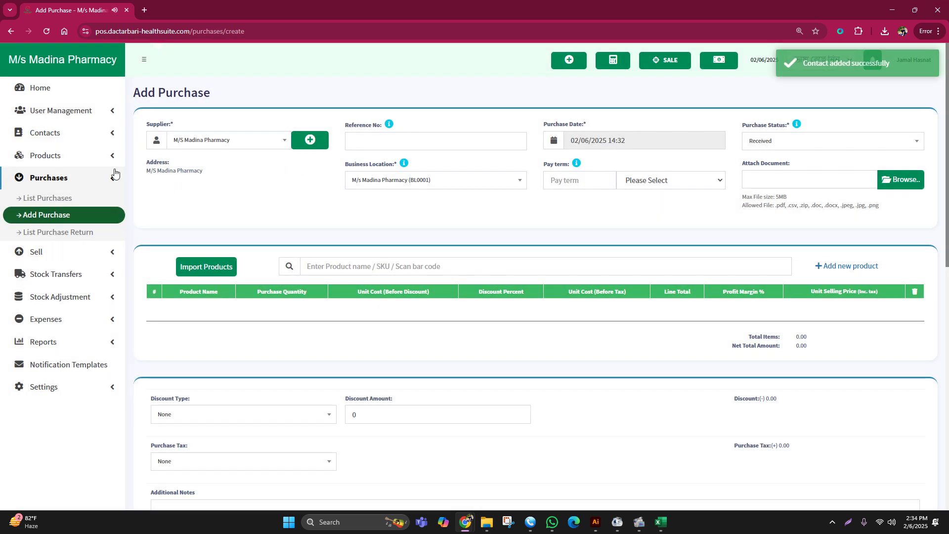
# - Reload the Add Purchase page and pick M/S Madina Pharmacy as supplier by searching 'm'
pyautogui.click(42, 32)
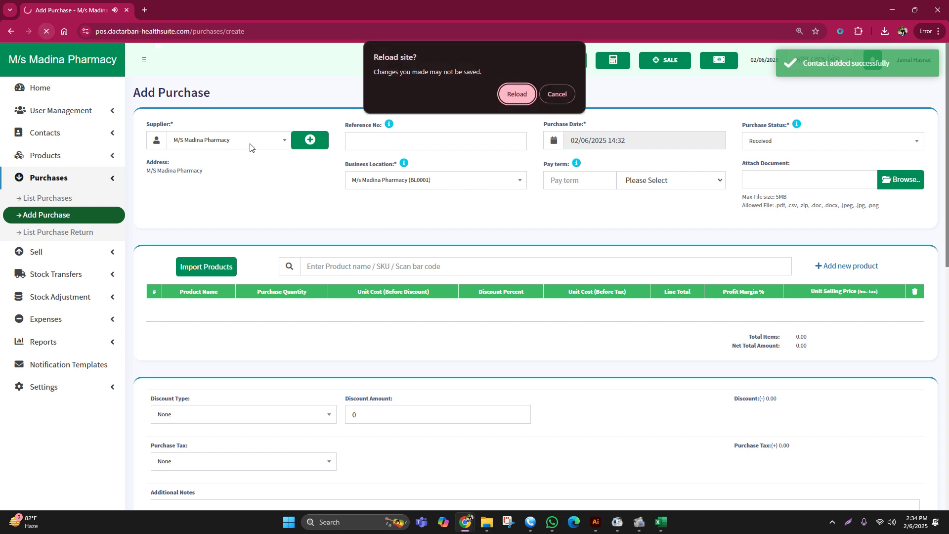
pyautogui.click(507, 93)
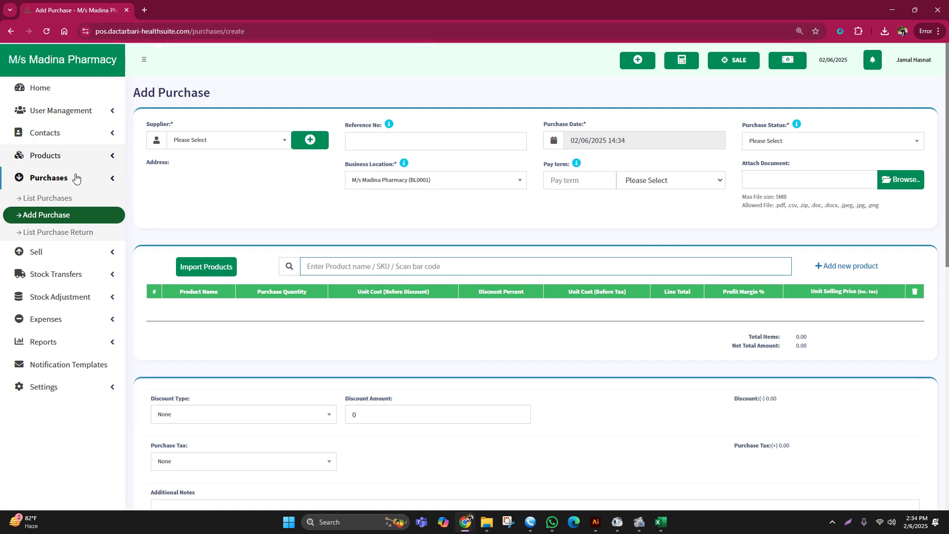
pyautogui.click(203, 142)
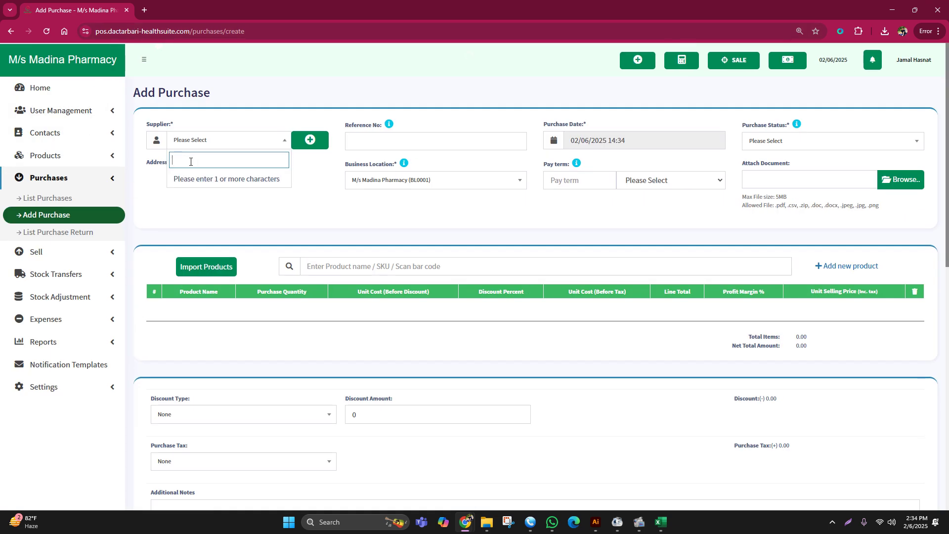
pyautogui.write('mS')
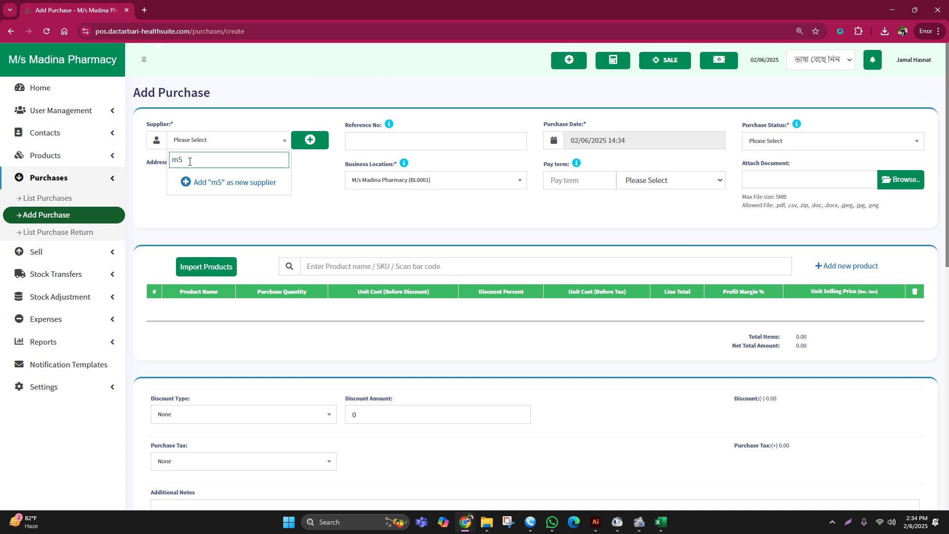
pyautogui.press('BackSpace')
pyautogui.press('BackSpace')
pyautogui.write('m')
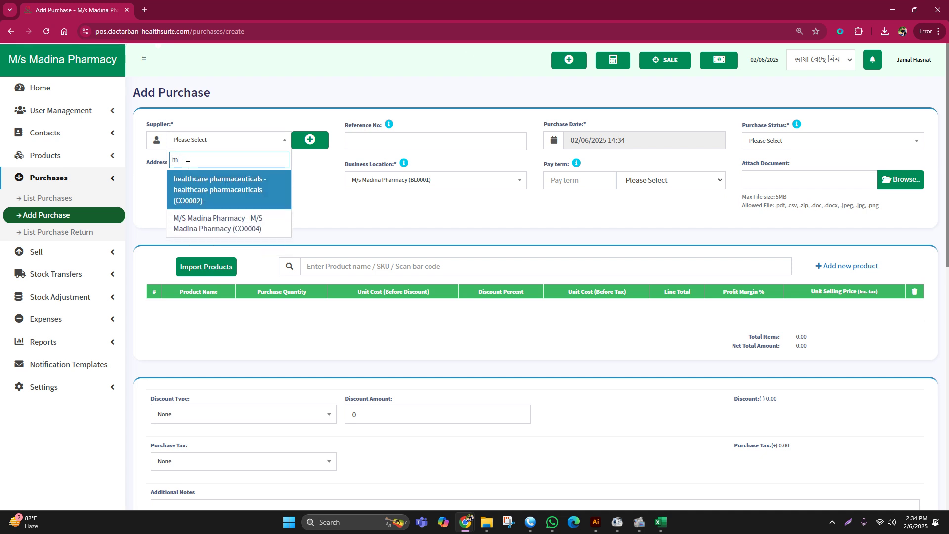
pyautogui.click(216, 221)
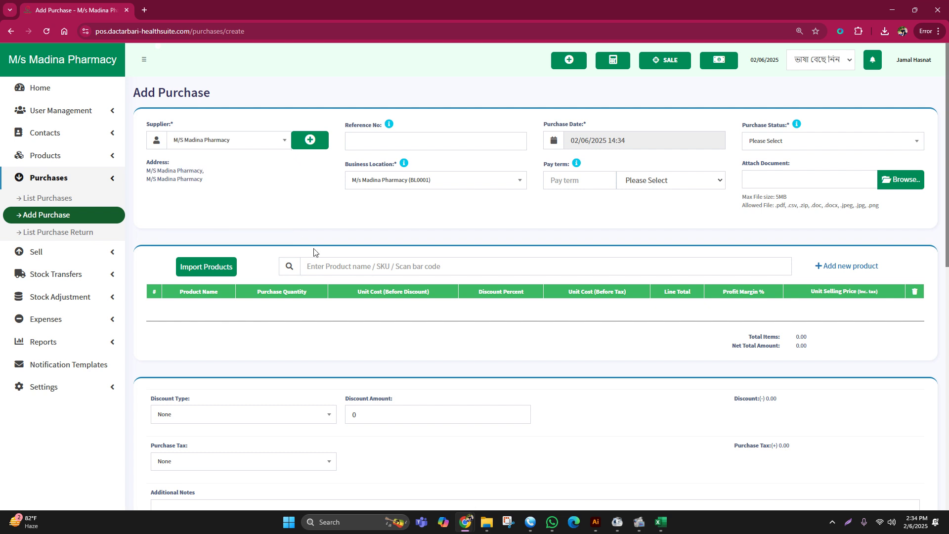
pyautogui.click(360, 142)
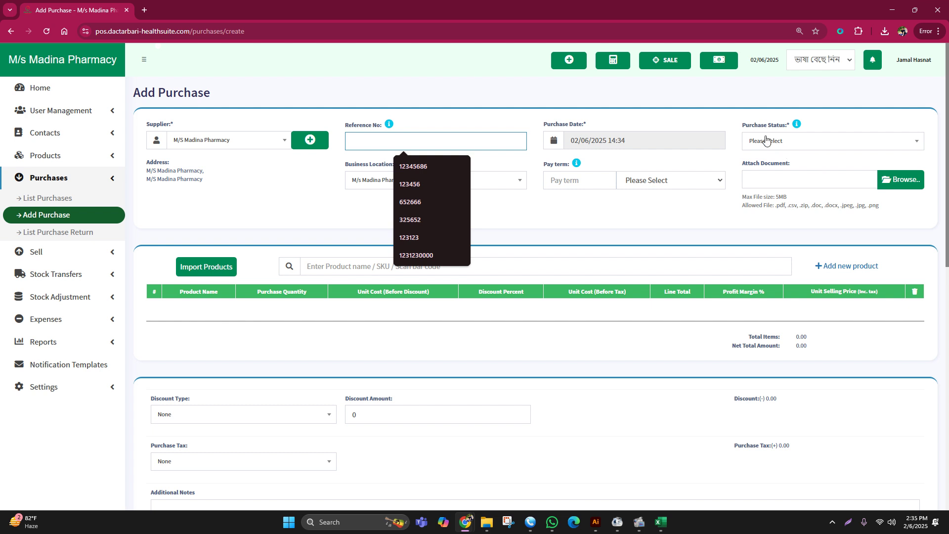
# - Open and dismiss the status list, then clear a stray 'g' from product search
pyautogui.click(765, 142)
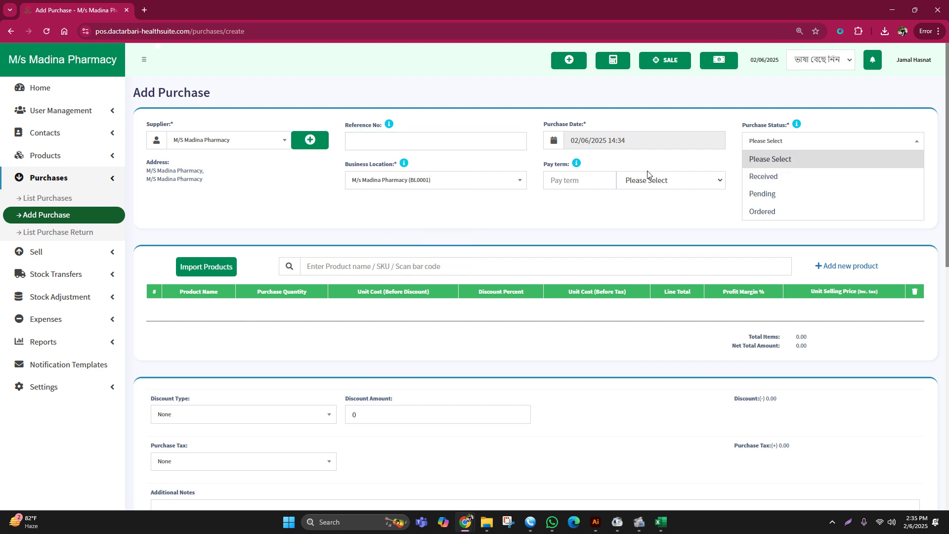
pyautogui.click(490, 213)
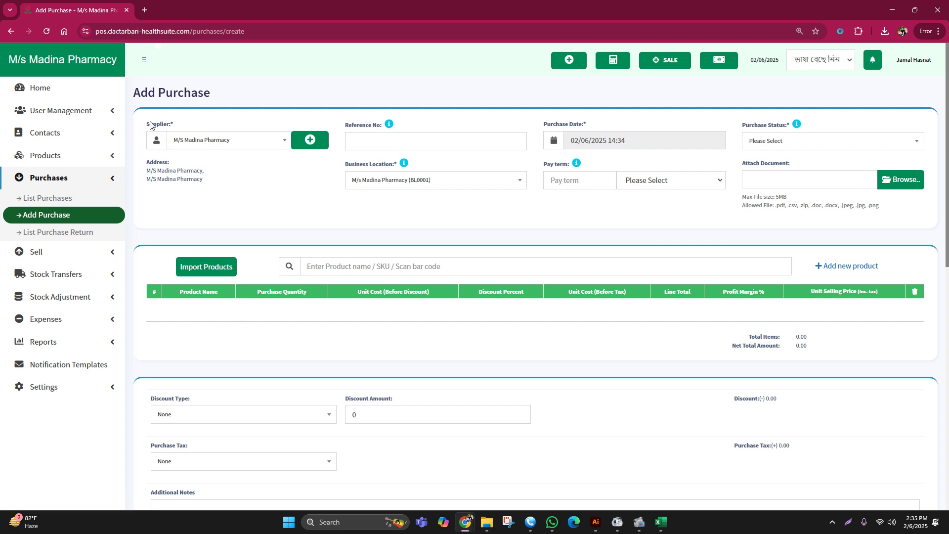
pyautogui.moveTo(147, 124); pyautogui.dragTo(199, 125)
pyautogui.click(244, 172)
pyautogui.click(310, 266)
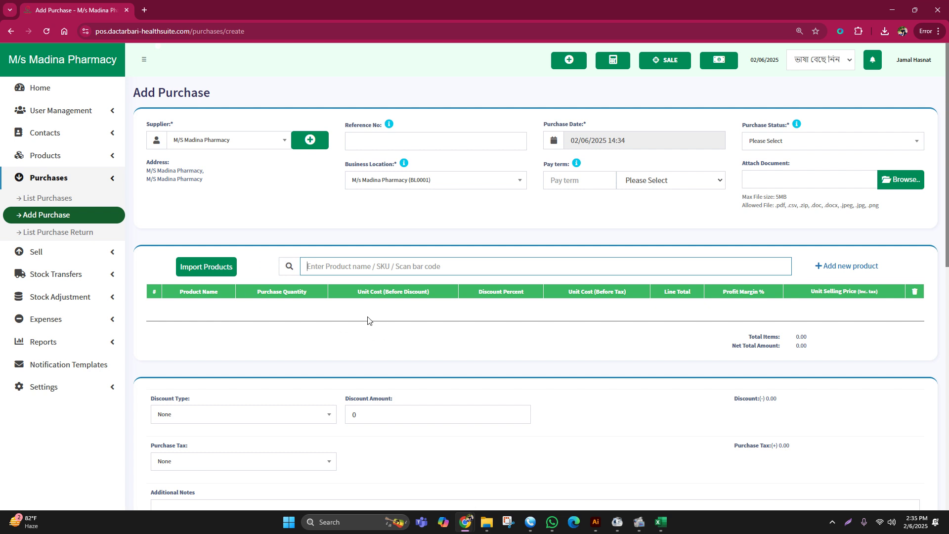
pyautogui.click(318, 267)
pyautogui.write('g')
pyautogui.press('BackSpace')
pyautogui.click(332, 229)
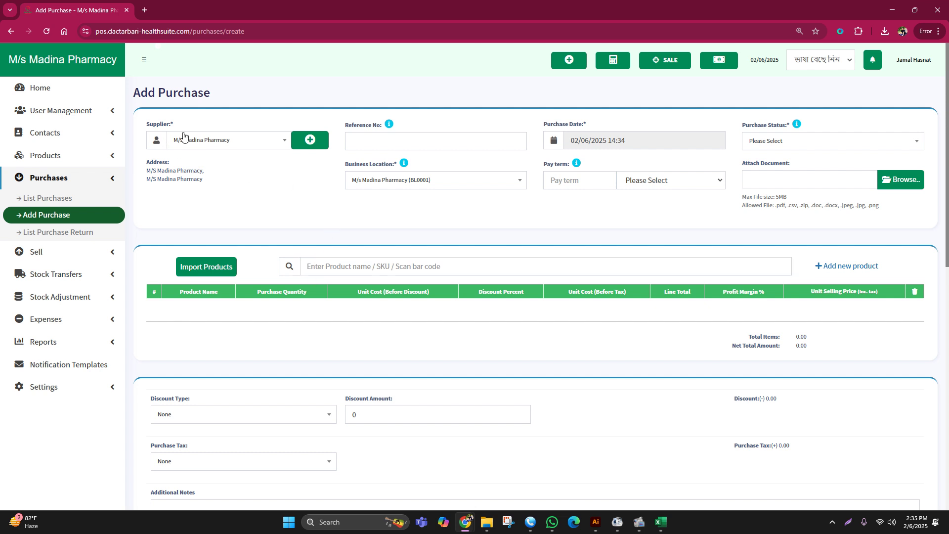
# - Set the purchase status to Received and clear stray text selections on the form
pyautogui.click(771, 143)
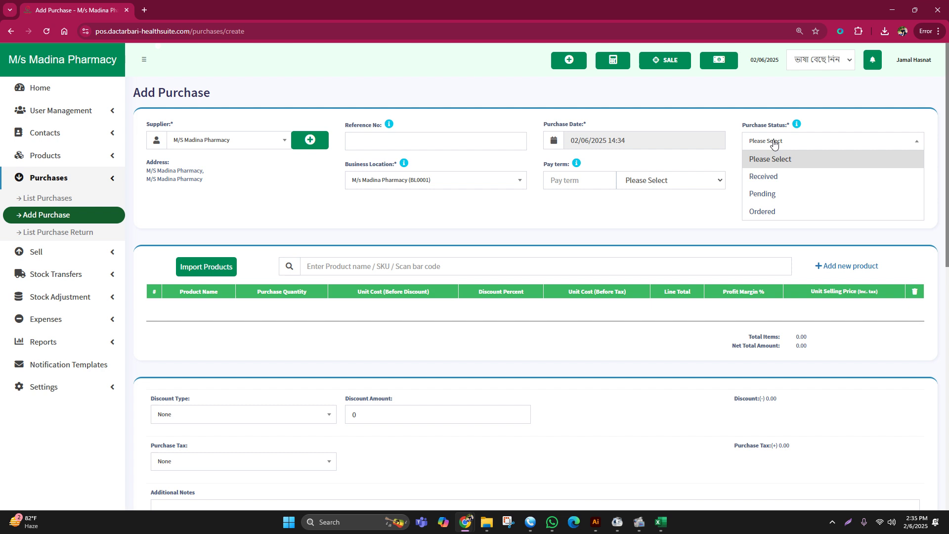
pyautogui.click(763, 177)
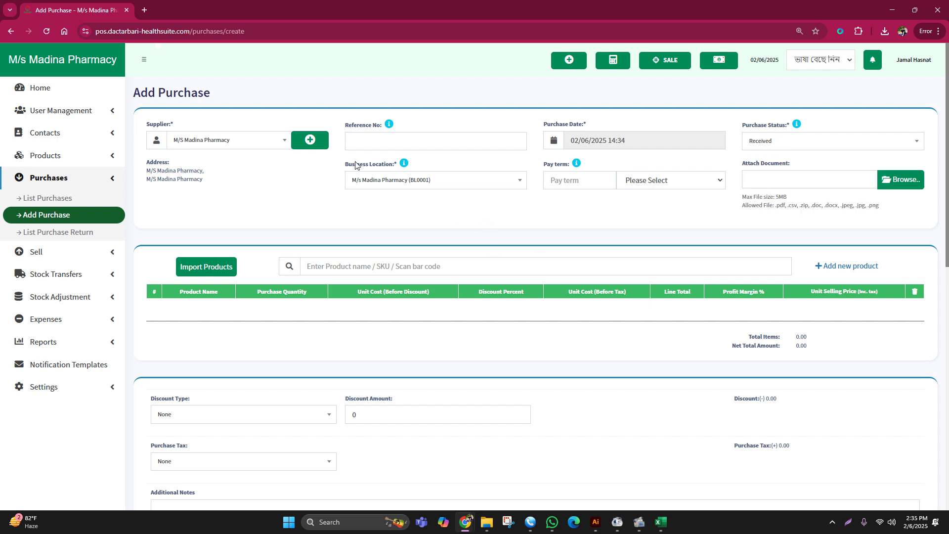
pyautogui.click(356, 140)
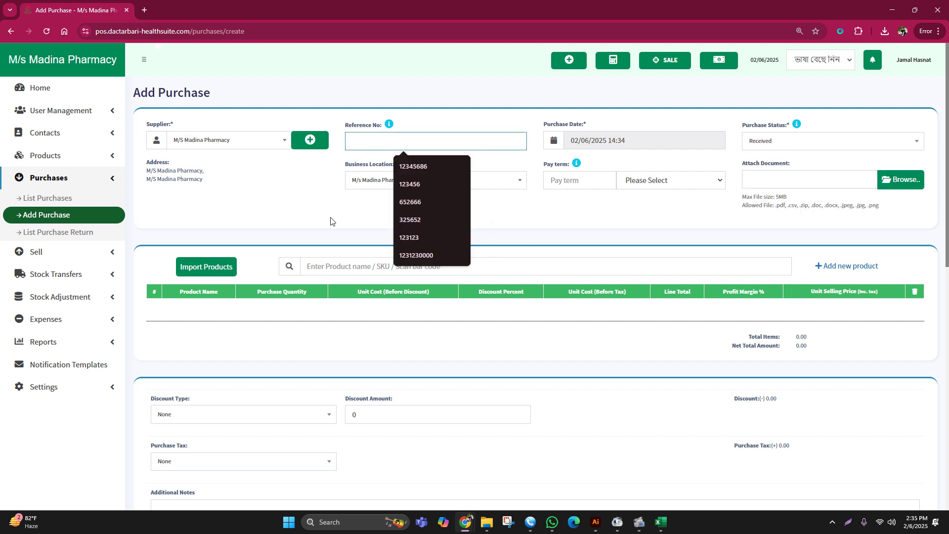
pyautogui.click(686, 216)
pyautogui.moveTo(145, 123); pyautogui.dragTo(696, 129)
pyautogui.moveTo(527, 126); pyautogui.dragTo(597, 122)
pyautogui.moveTo(183, 119); pyautogui.dragTo(102, 118)
pyautogui.click(267, 184)
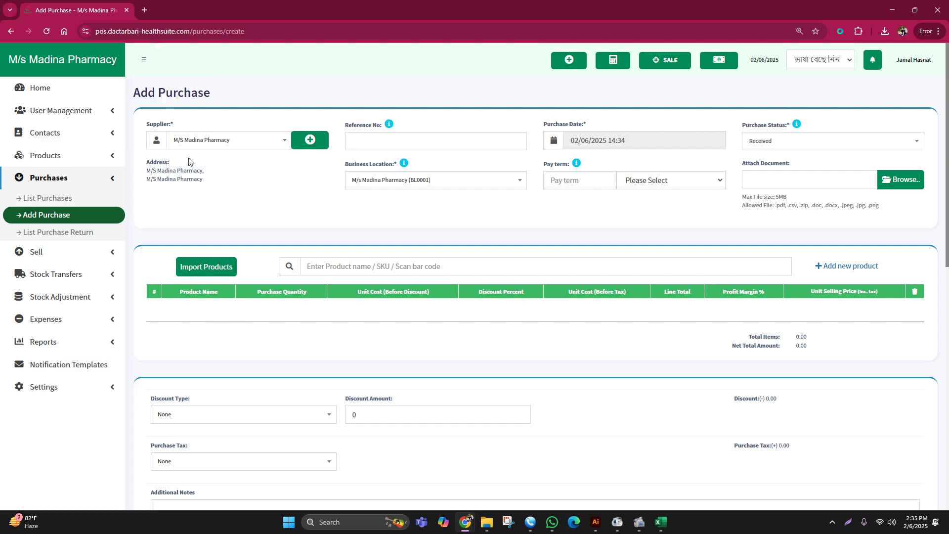
pyautogui.moveTo(148, 125); pyautogui.dragTo(195, 129)
pyautogui.click(225, 178)
# - Reconfirm Received as purchase status, then navigate to List Purchases, raising the Leave site prompt
pyautogui.click(747, 144)
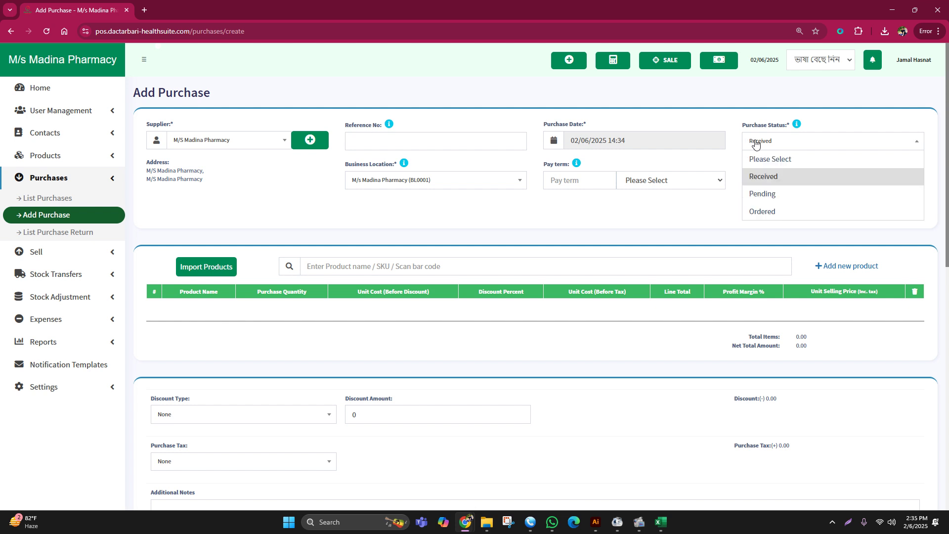
pyautogui.click(760, 185)
pyautogui.click(761, 145)
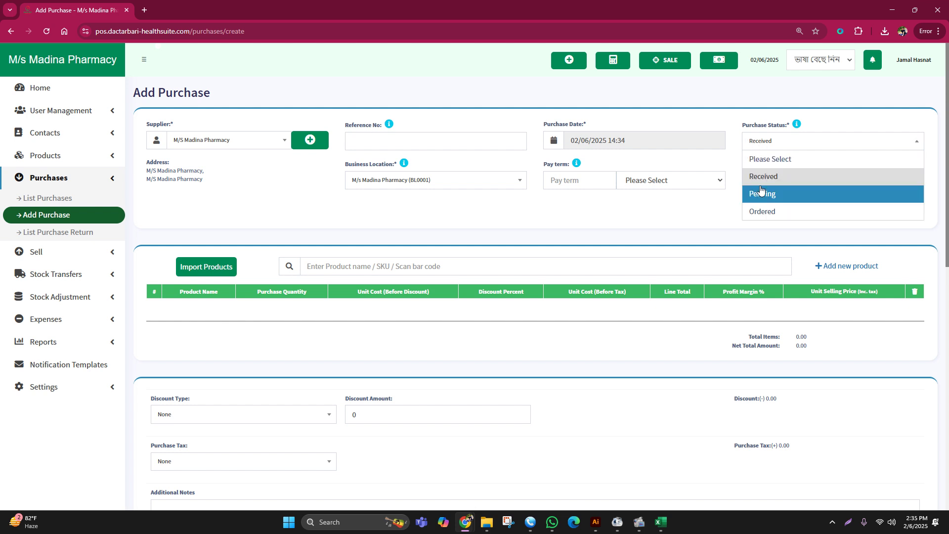
pyautogui.click(761, 193)
pyautogui.click(761, 142)
pyautogui.click(762, 176)
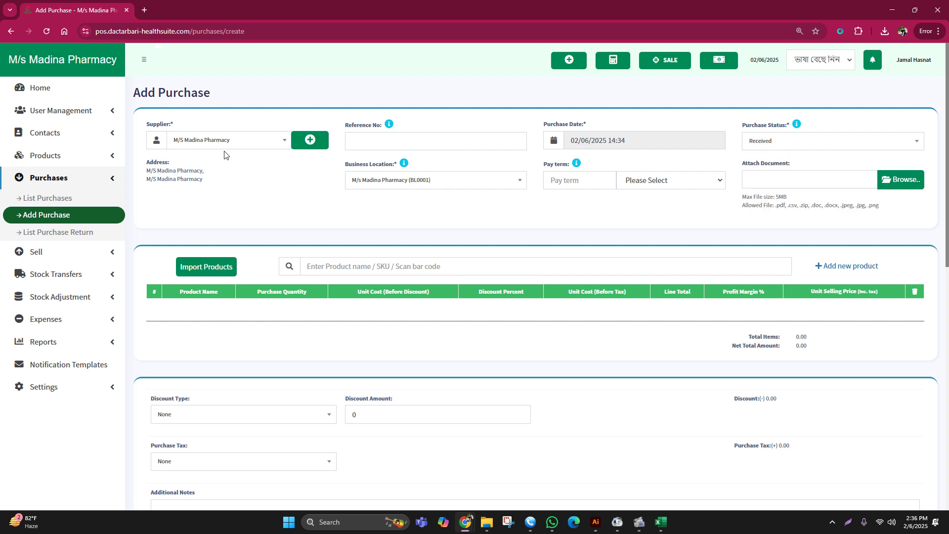
pyautogui.click(372, 142)
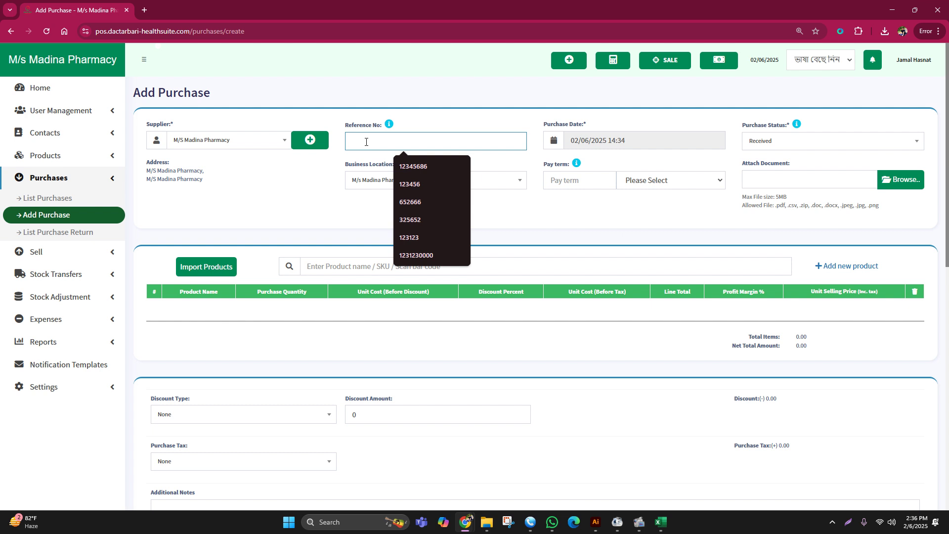
pyautogui.click(67, 198)
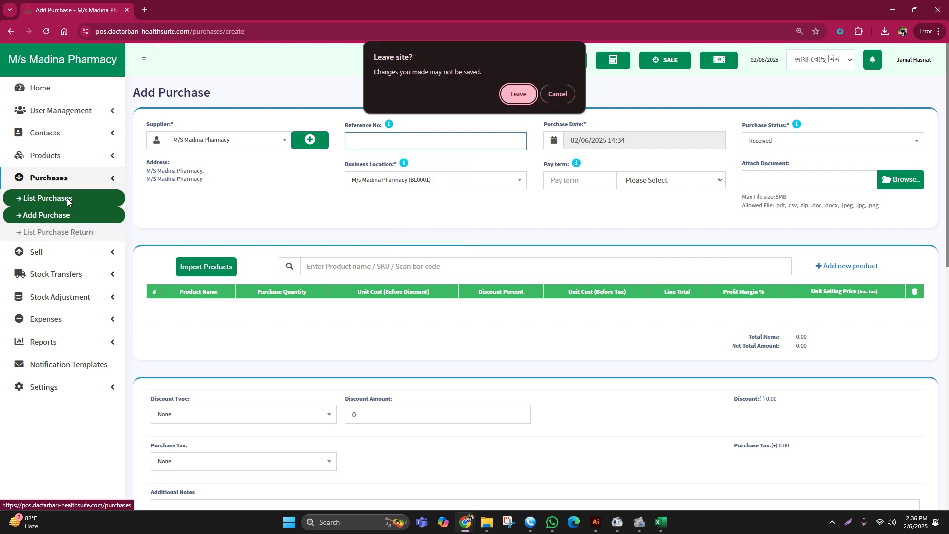
# - Leave the unsaved form, sort purchases by Reference No, and go to the Home dashboard
pyautogui.click(519, 94)
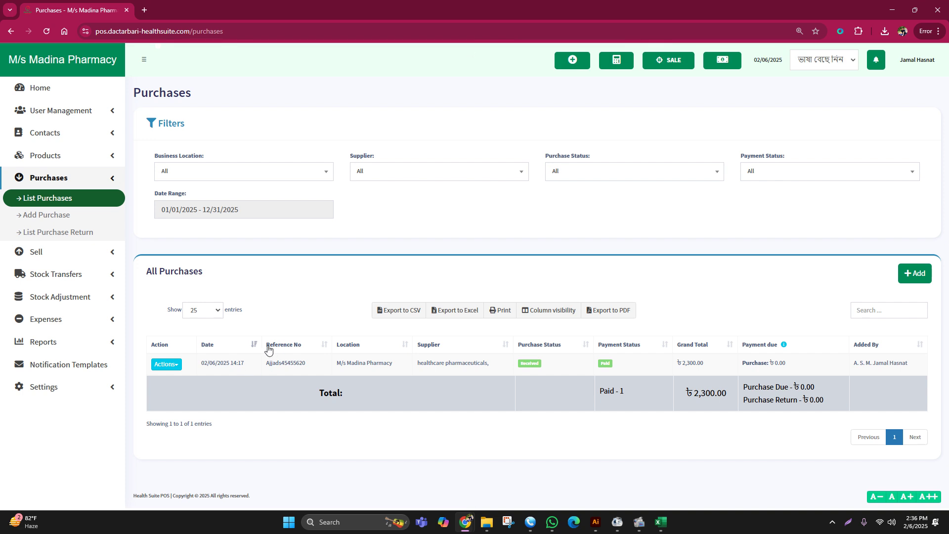
pyautogui.click(313, 343)
pyautogui.click(32, 90)
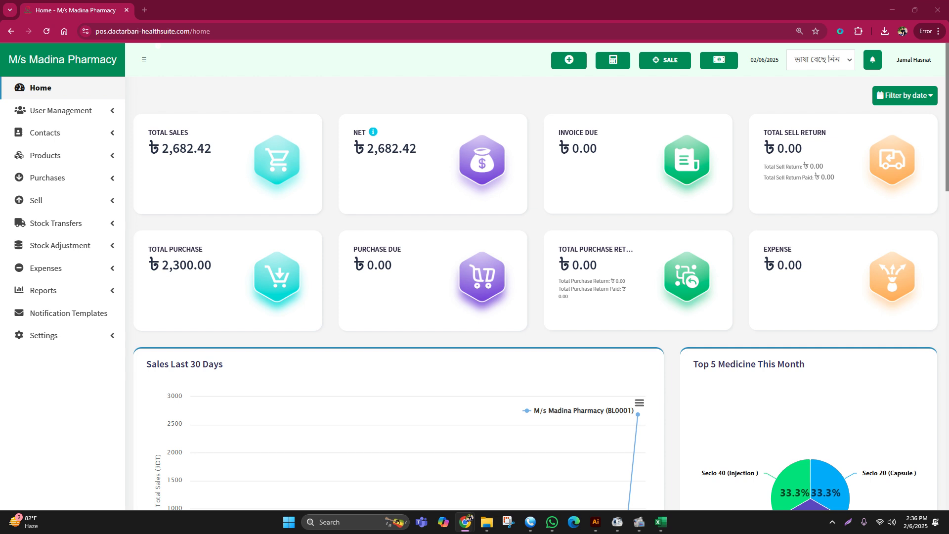
# - Place a WhatsApp voice call to the second chat contact
pyautogui.click(569, 526)
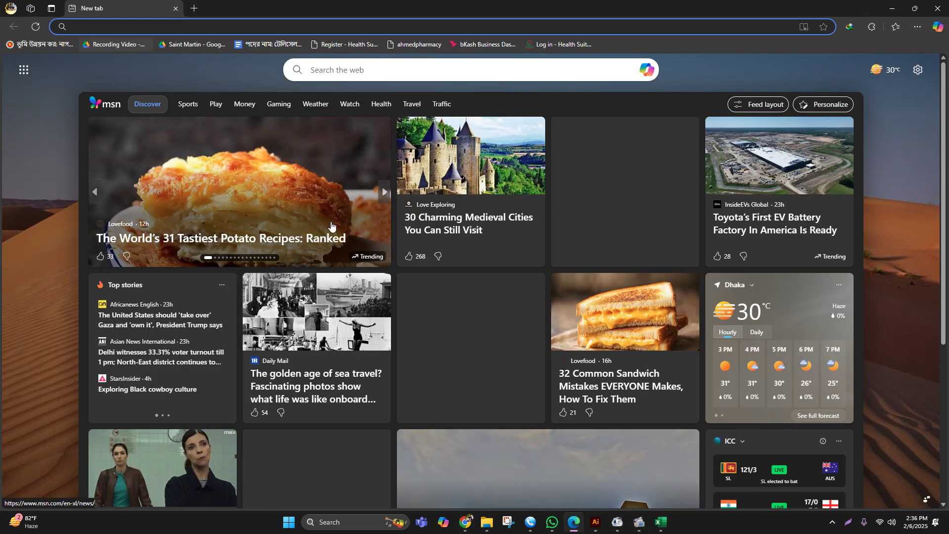
pyautogui.click(552, 520)
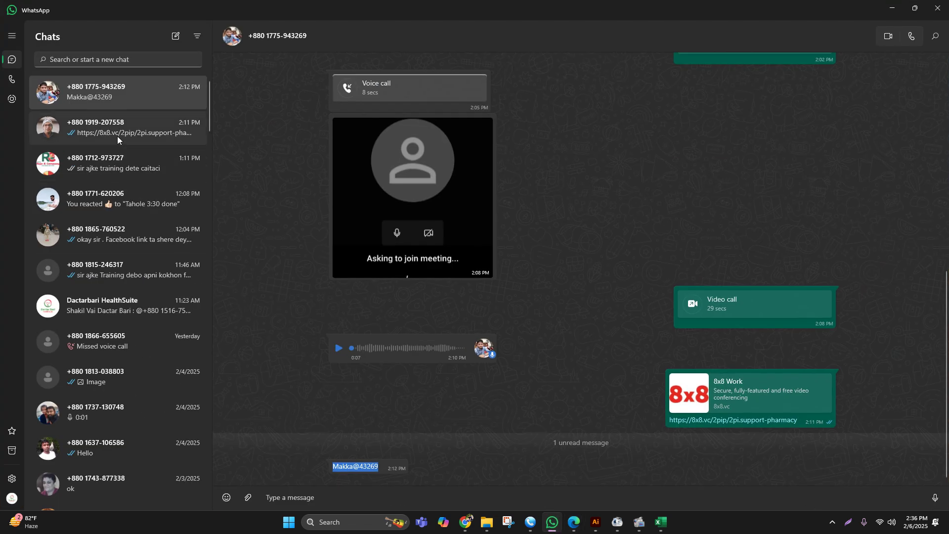
pyautogui.click(117, 135)
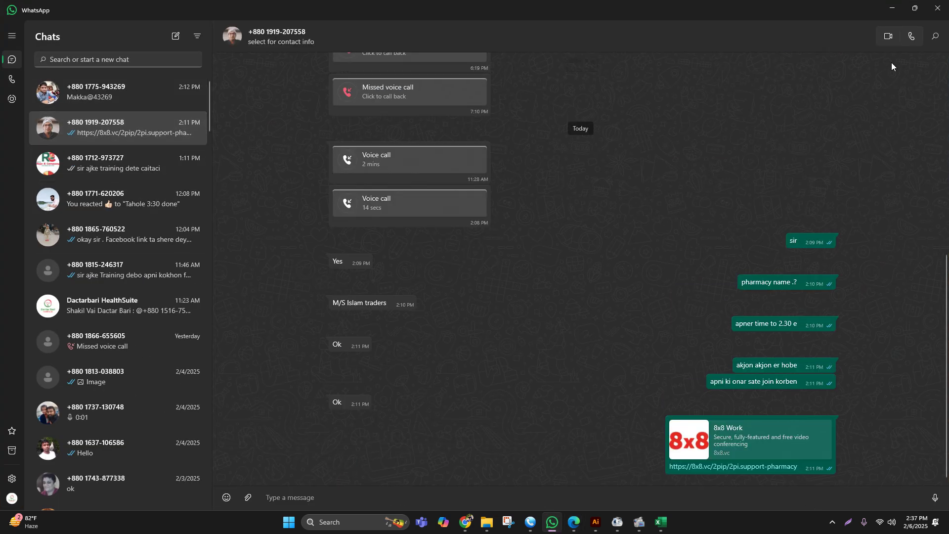
pyautogui.click(910, 32)
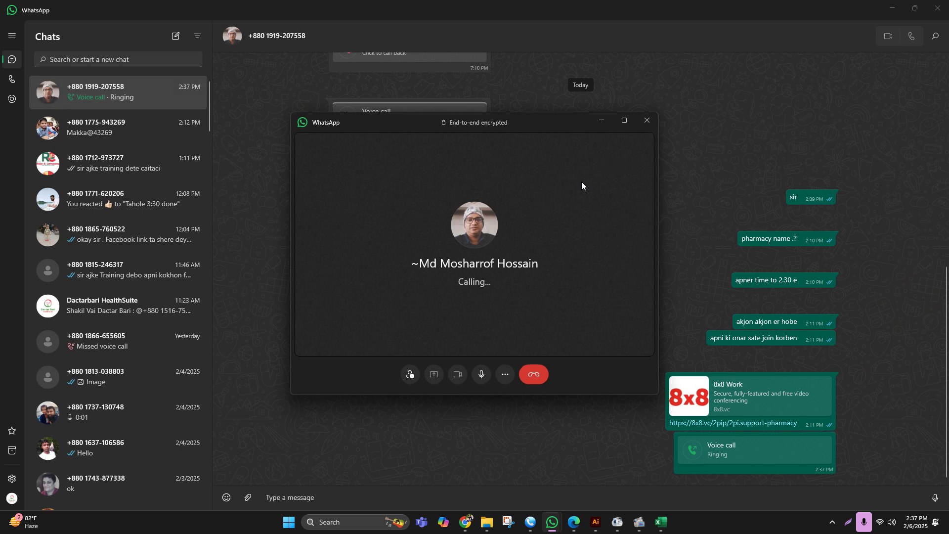
# - Minimize the WhatsApp, Edge and dashboard windows, then bring the pharmacy dashboard back
pyautogui.click(892, 8)
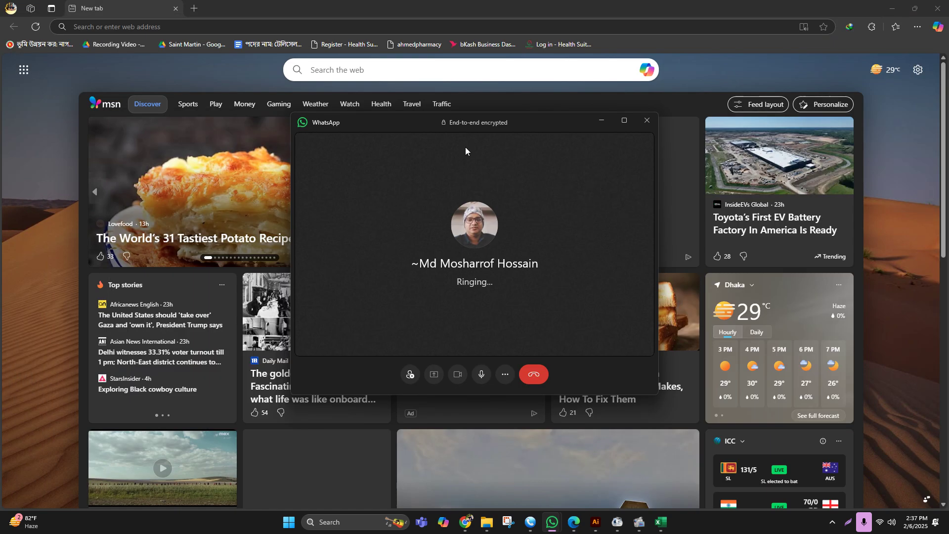
pyautogui.click(892, 7)
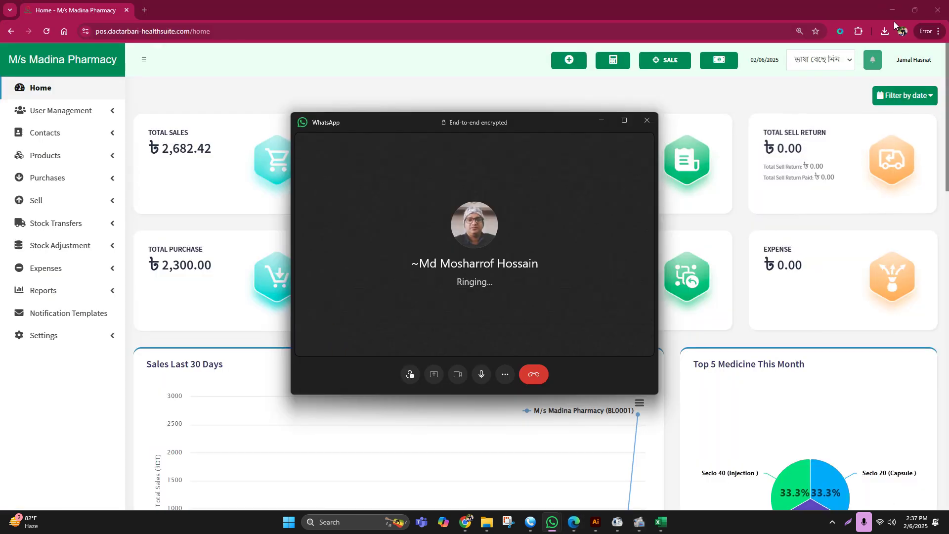
pyautogui.click(893, 10)
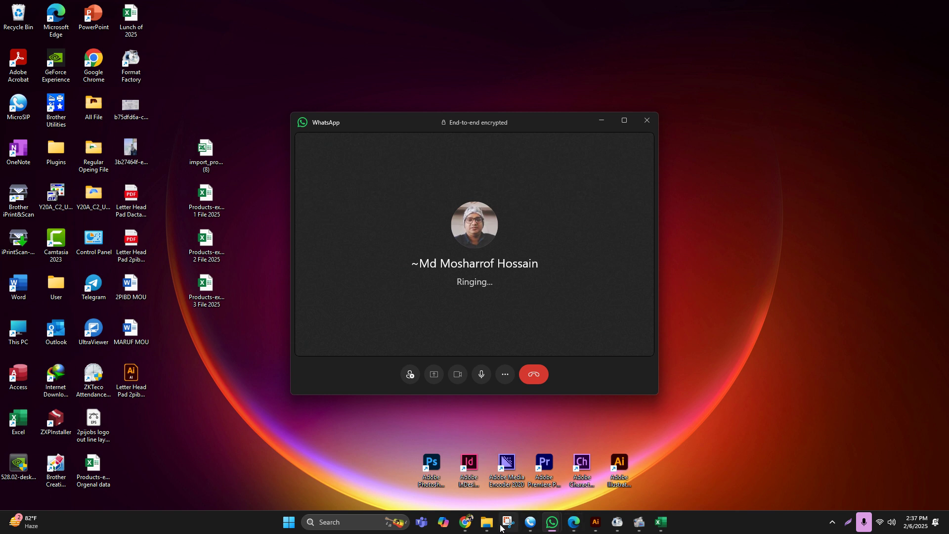
pyautogui.click(492, 477)
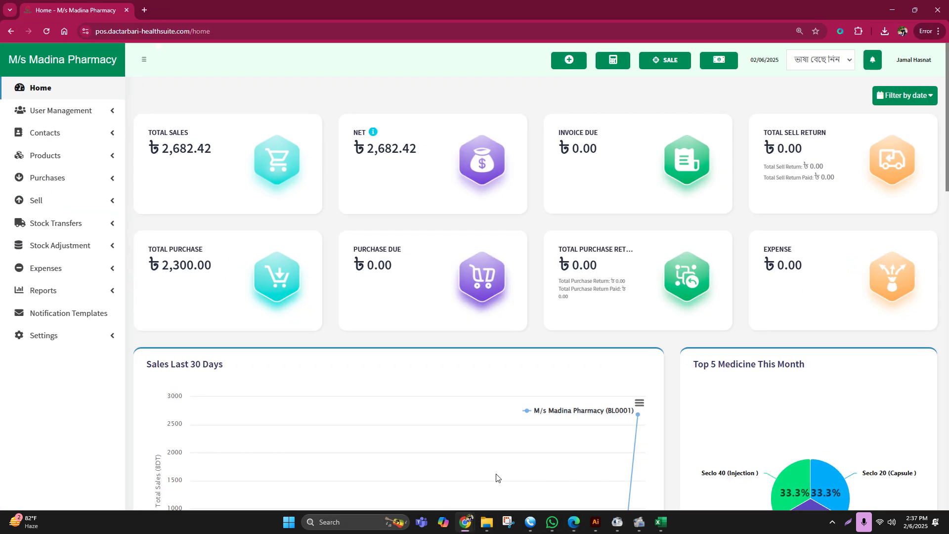